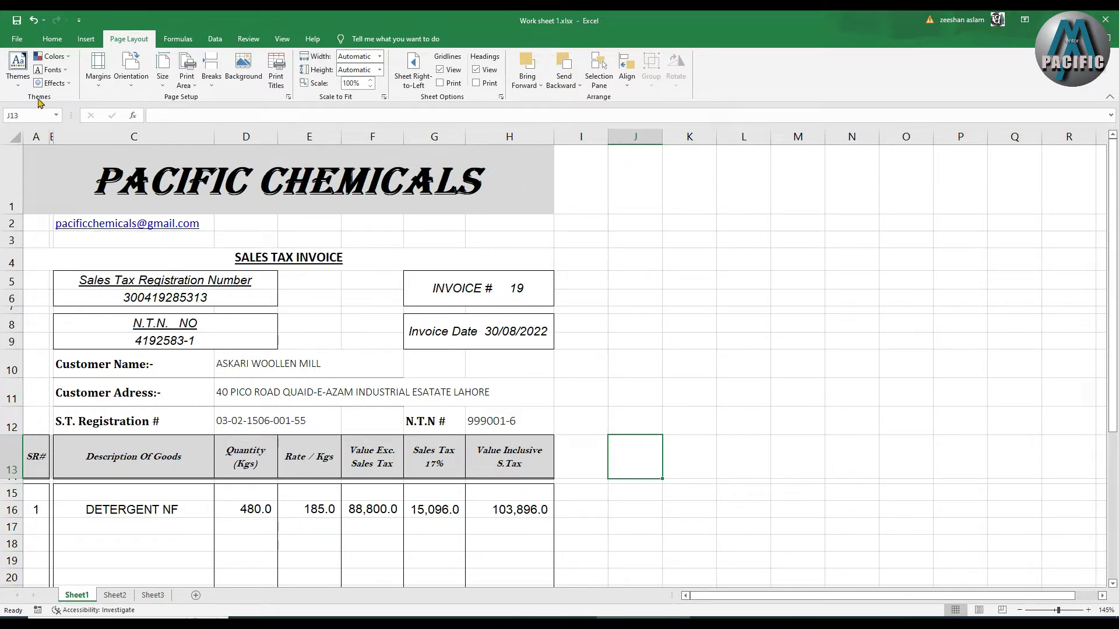
# Change the font color of the PACIFIC CHEMICALS title in row 1 to a teal theme color.
pyautogui.click(23, 88)
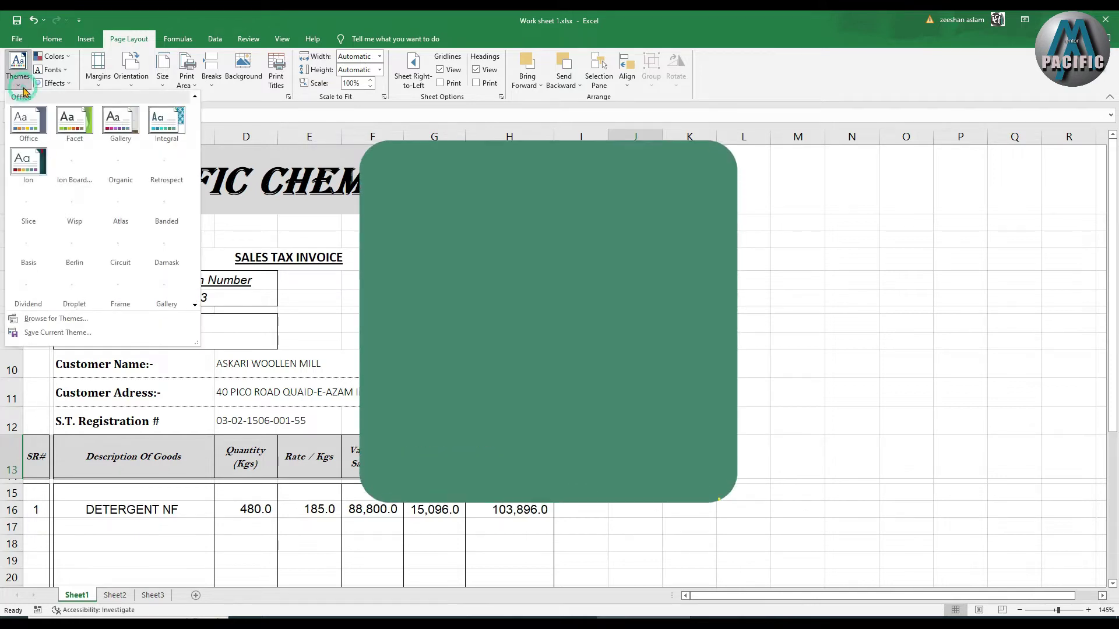
pyautogui.click(274, 182)
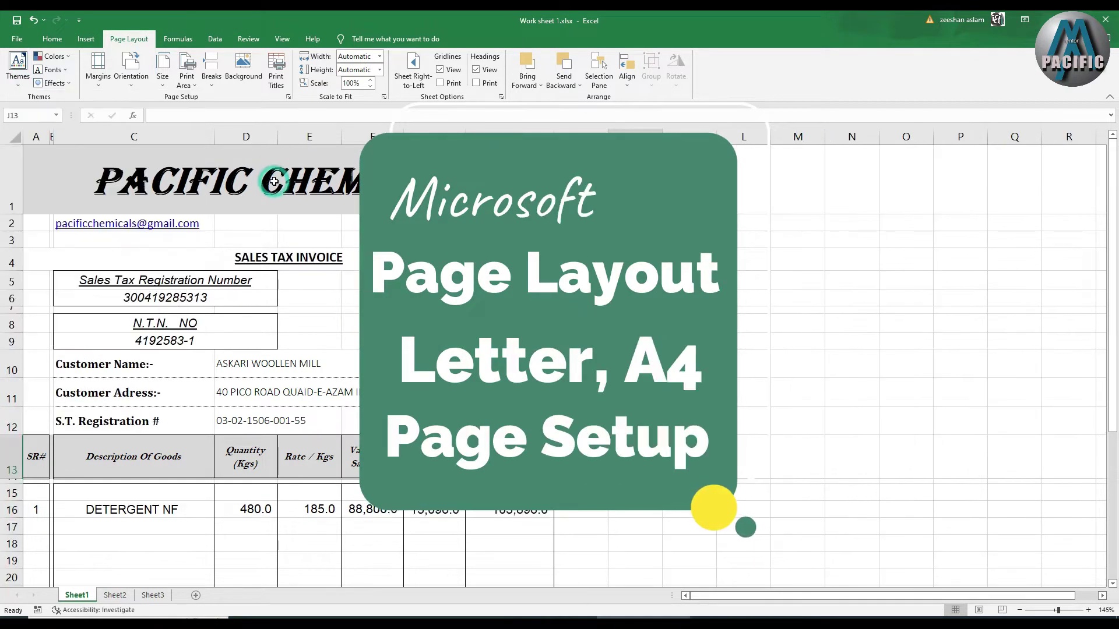
pyautogui.click(52, 39)
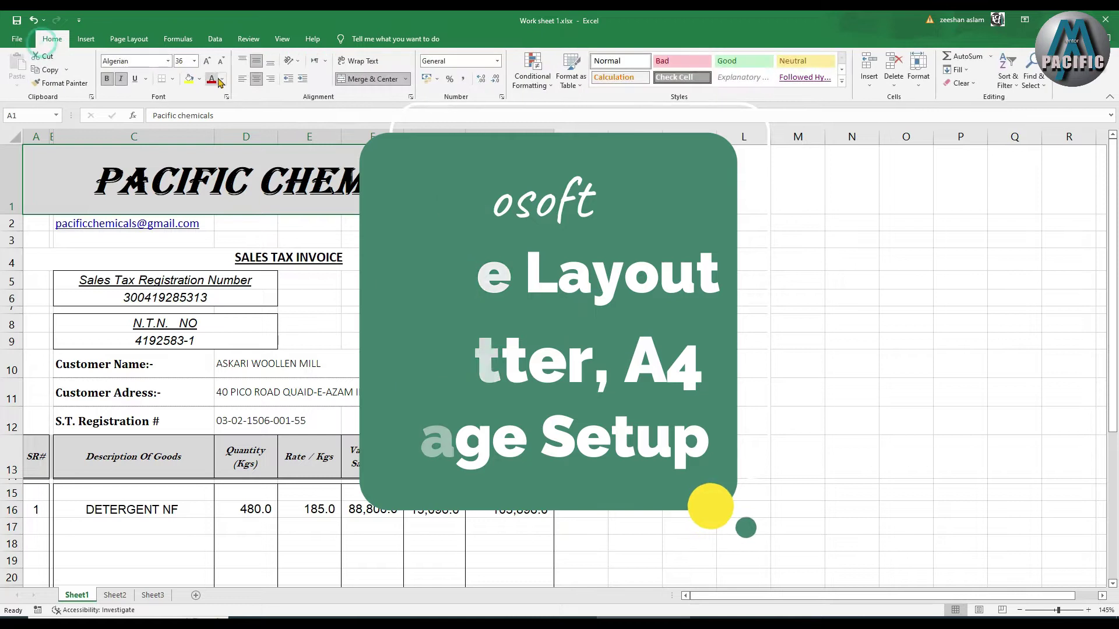
pyautogui.click(221, 80)
pyautogui.click(290, 153)
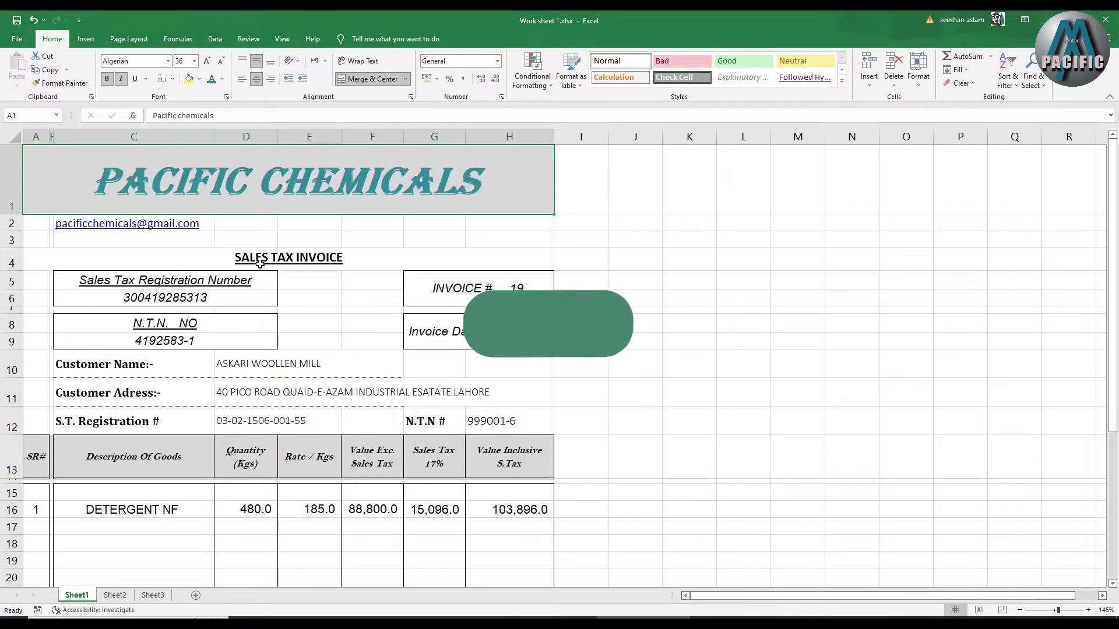
# Change the font color of the SALES TAX INVOICE heading to an olive green theme color.
pyautogui.click(260, 264)
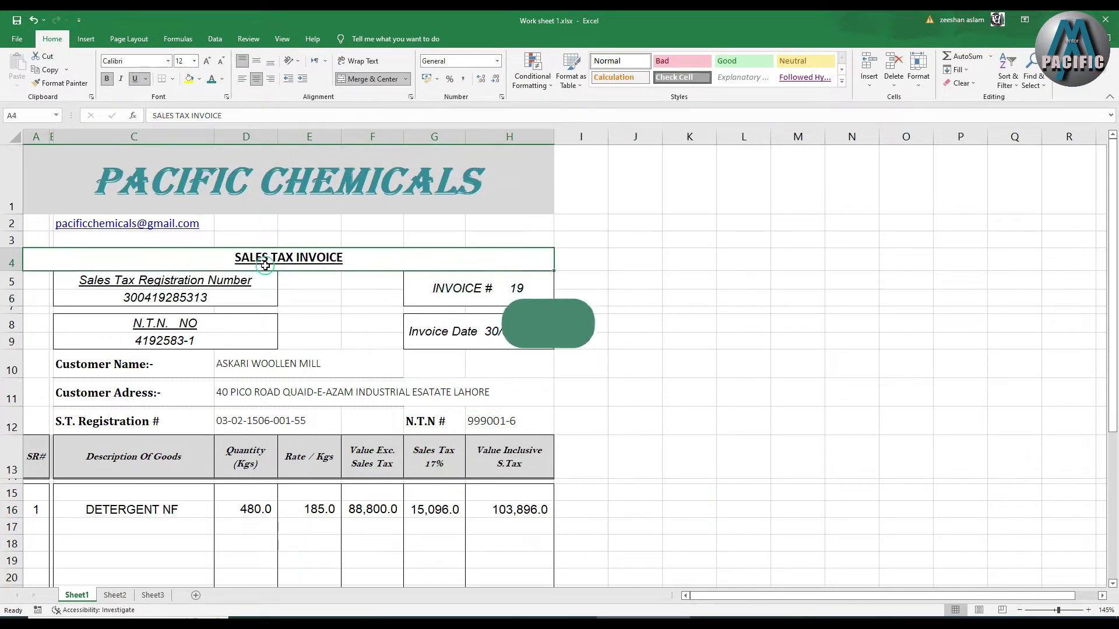
pyautogui.click(222, 79)
pyautogui.click(270, 154)
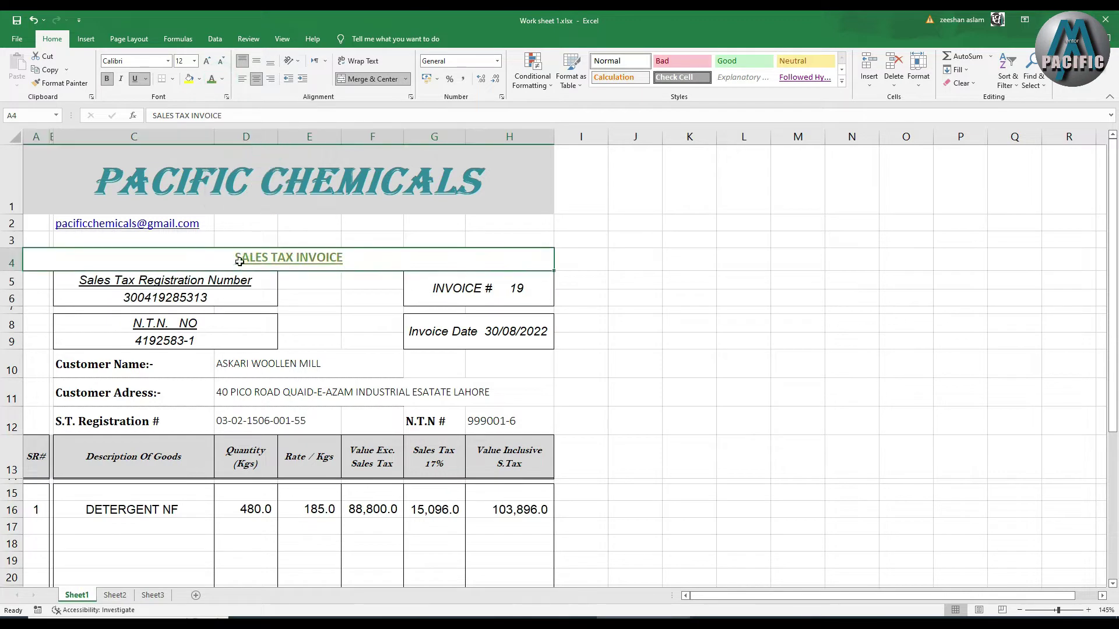
# Color the text of the Sales Tax Registration Number box, label and number, in a dark orange theme color.
pyautogui.moveTo(218, 281); pyautogui.dragTo(217, 299)
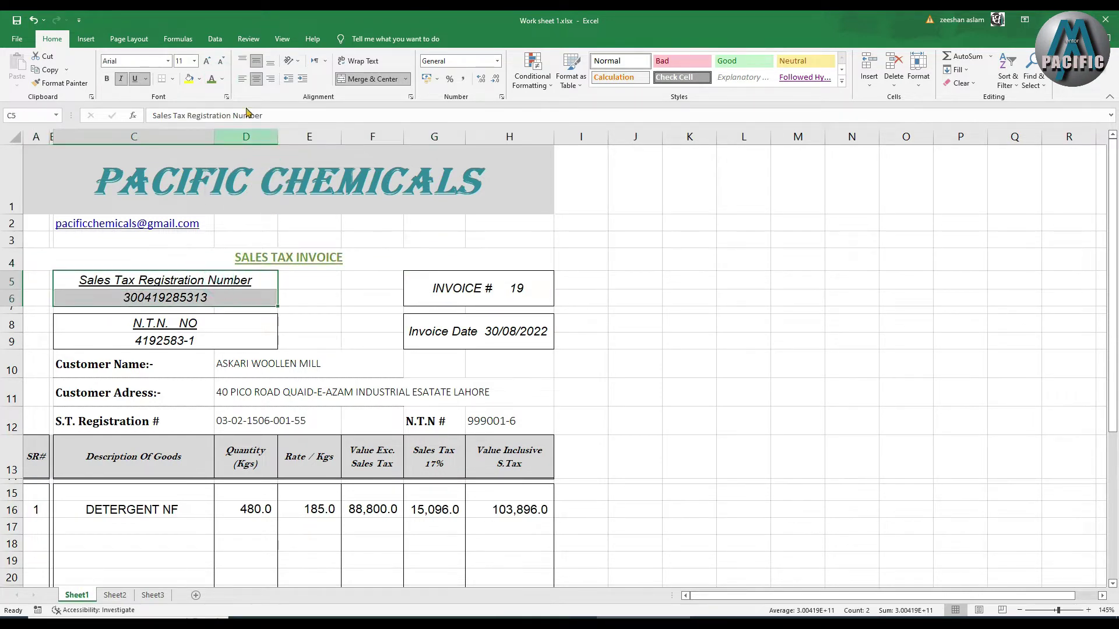
pyautogui.click(222, 79)
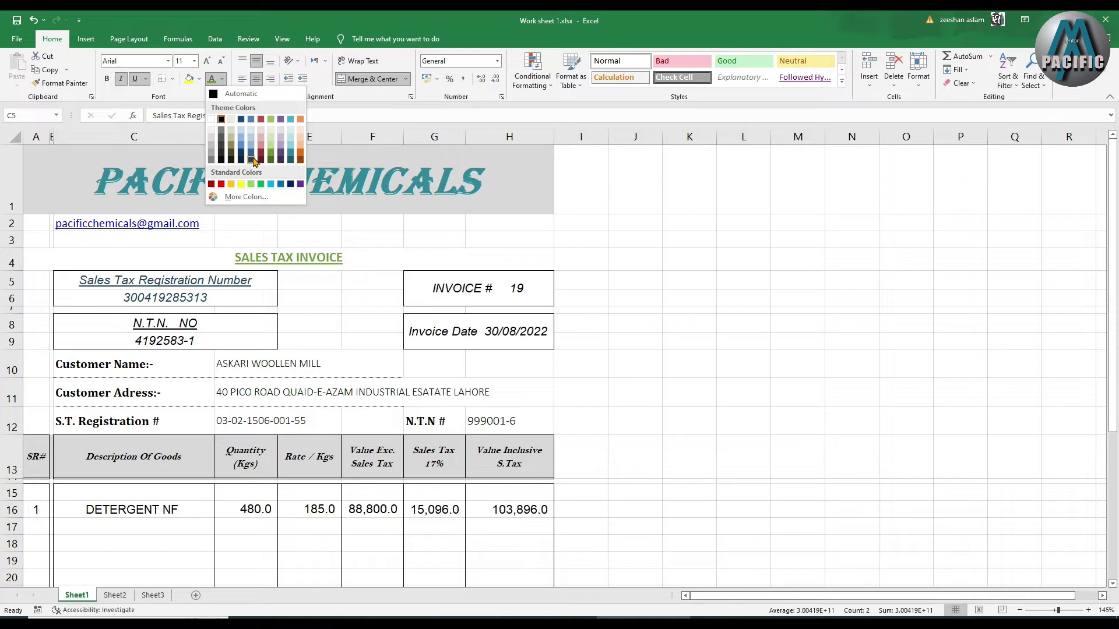
pyautogui.click(299, 152)
# Apply the same dark orange font color to the N.T.N. NO, INVOICE # and Invoice Date boxes.
pyautogui.moveTo(210, 320); pyautogui.dragTo(210, 340)
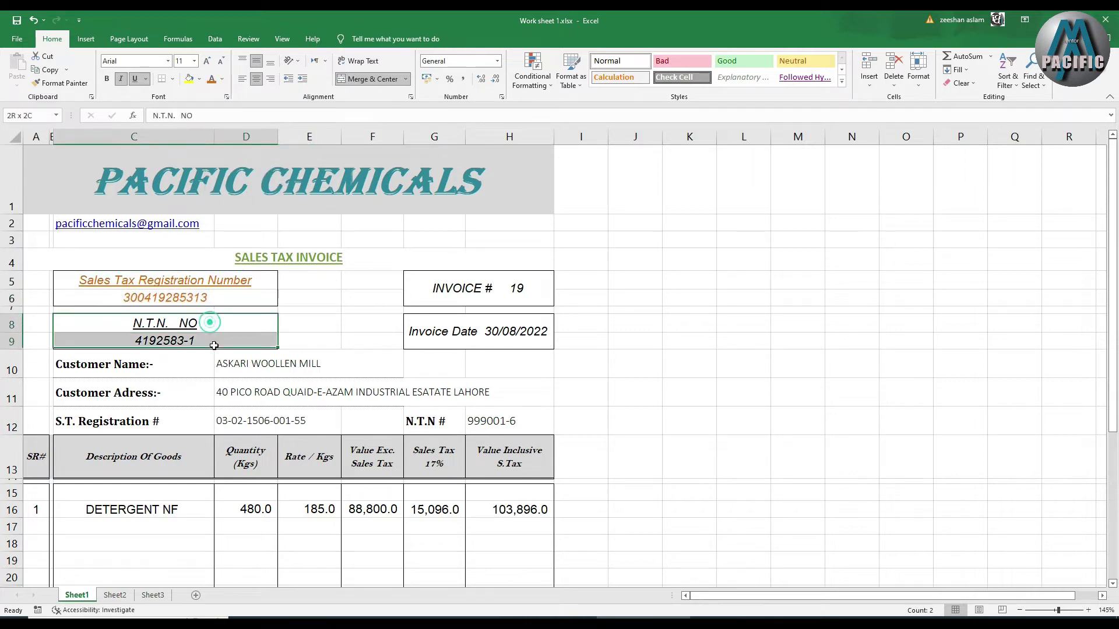
pyautogui.click(213, 79)
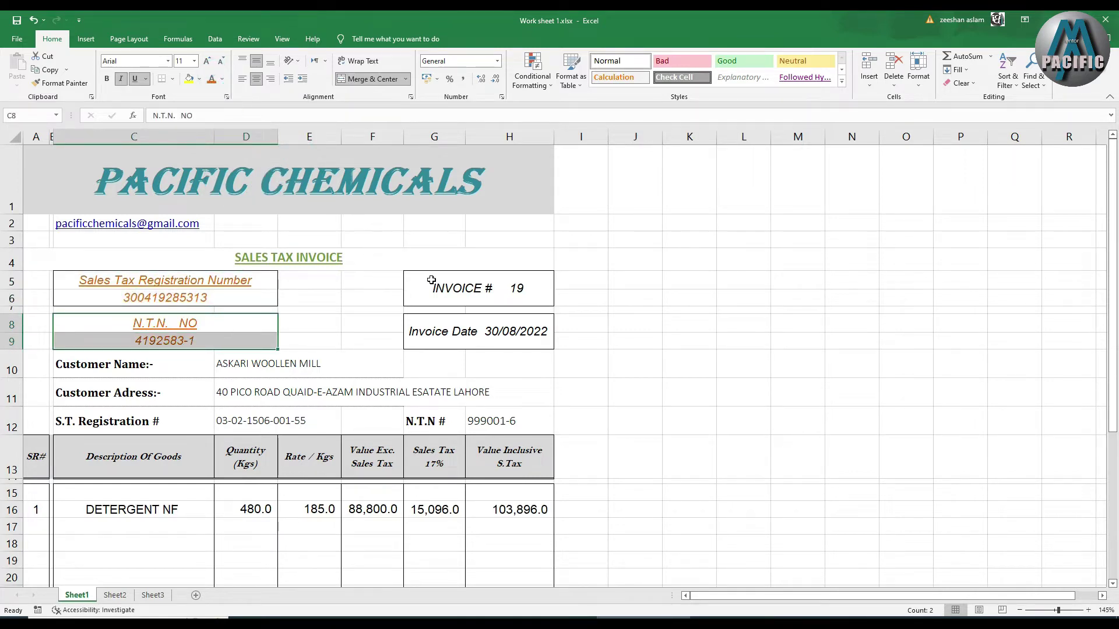
pyautogui.click(432, 282)
pyautogui.click(211, 79)
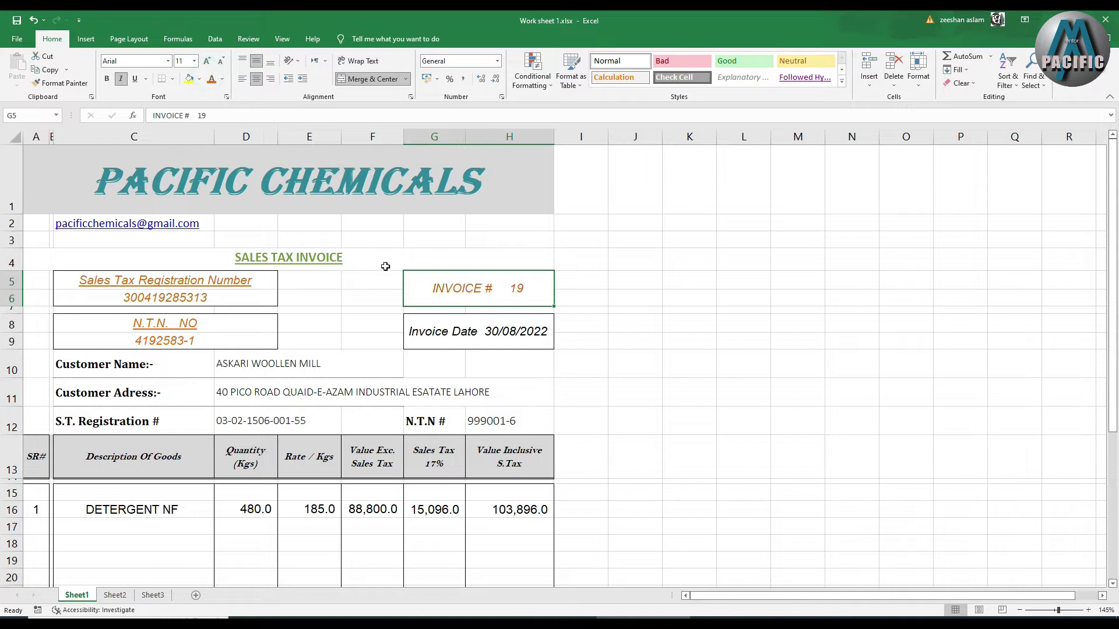
pyautogui.click(440, 328)
pyautogui.click(213, 83)
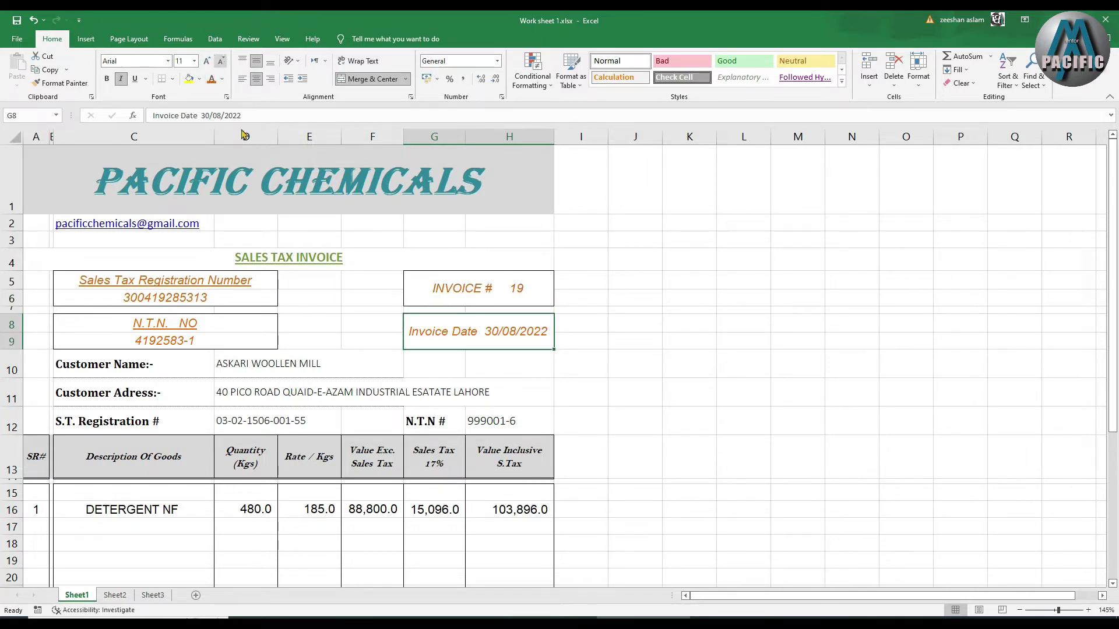
# Preview the built-in theme color sets and the gallery of document themes on the invoice without applying any.
pyautogui.scroll(-2, 230, 297)
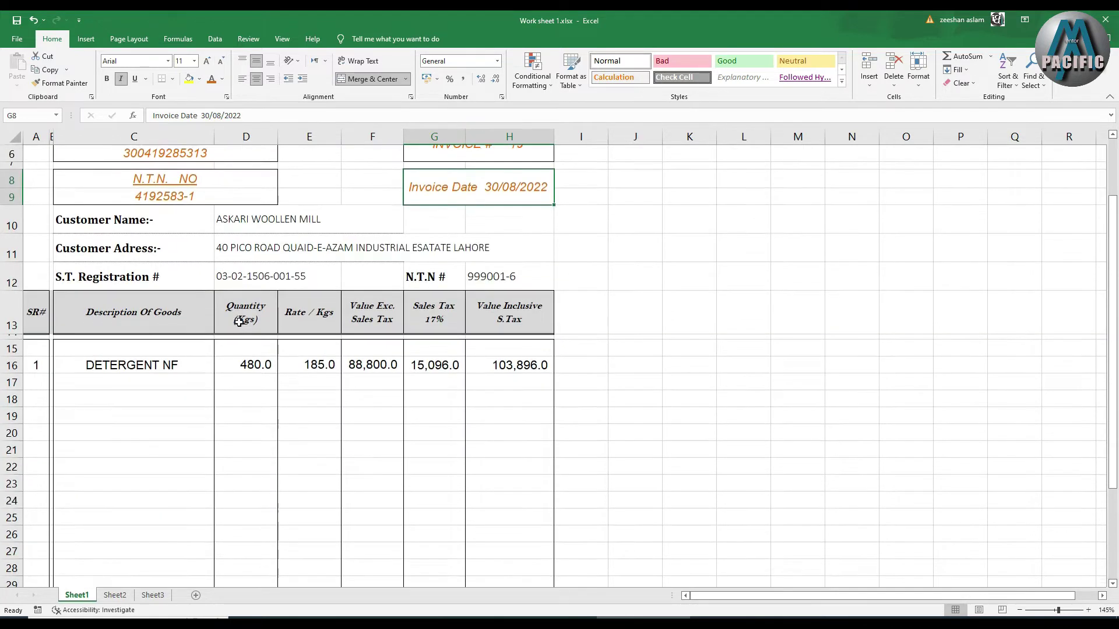
pyautogui.scroll(2, 233, 314)
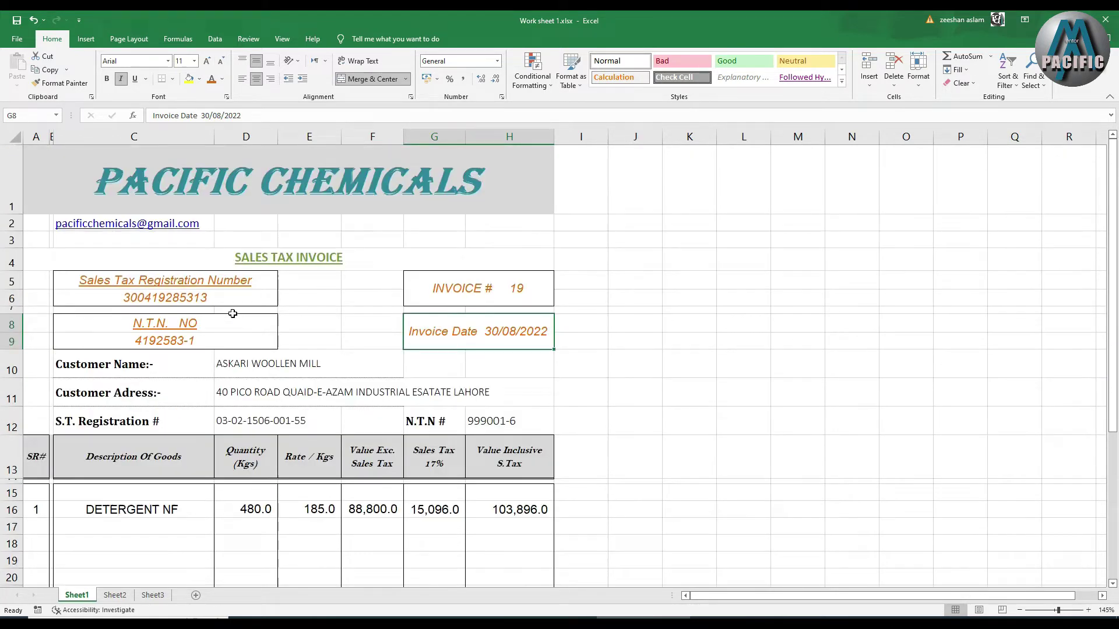
pyautogui.click(152, 46)
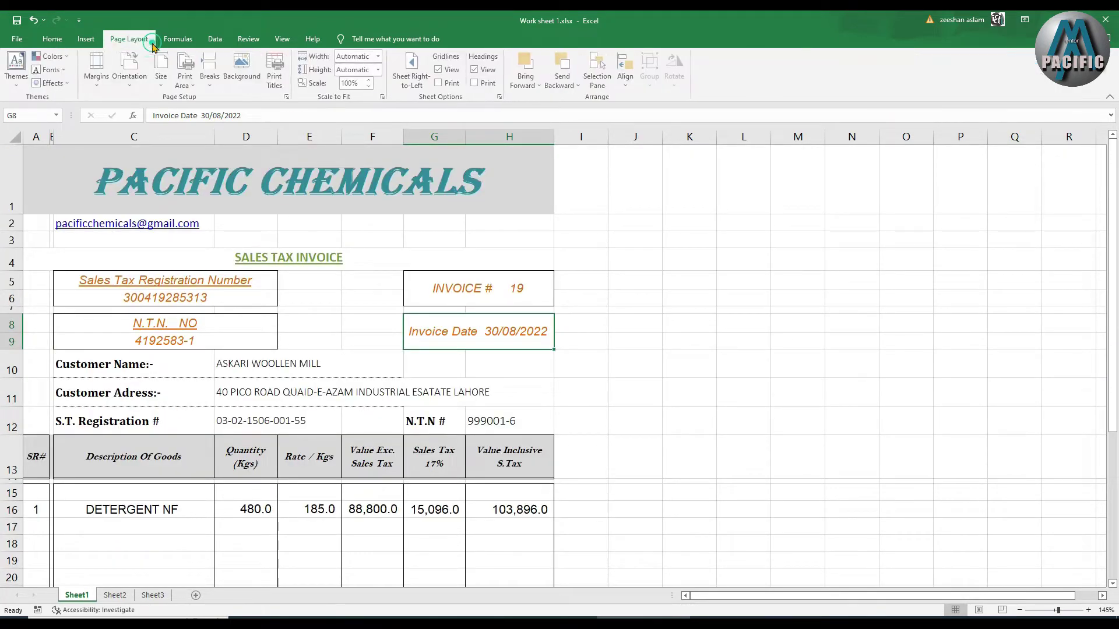
pyautogui.click(55, 57)
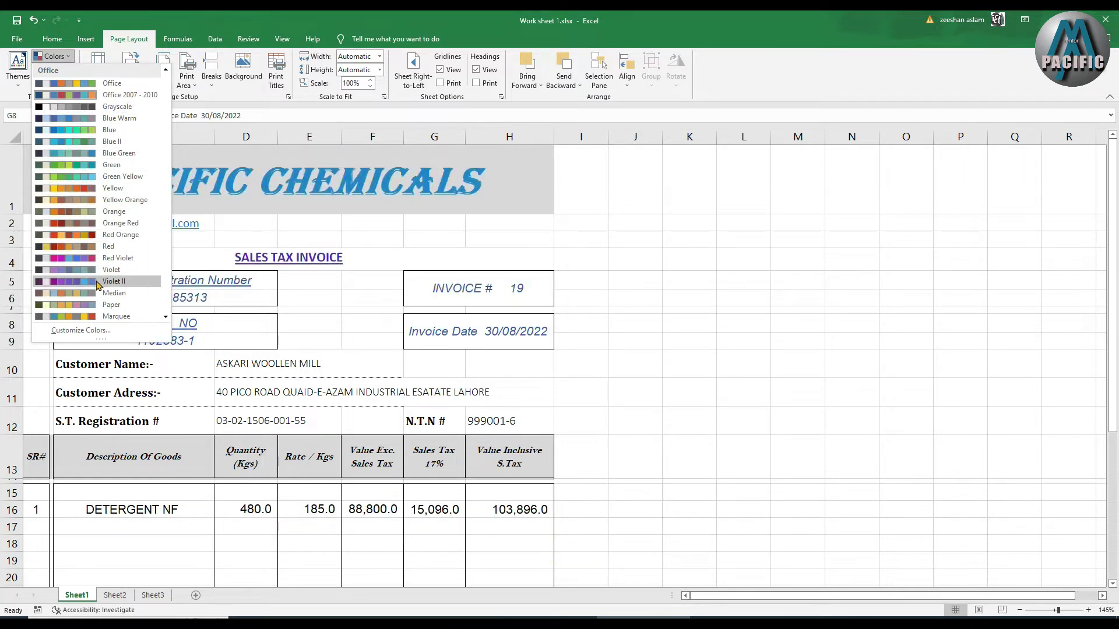
pyautogui.scroll(-1, 104, 288)
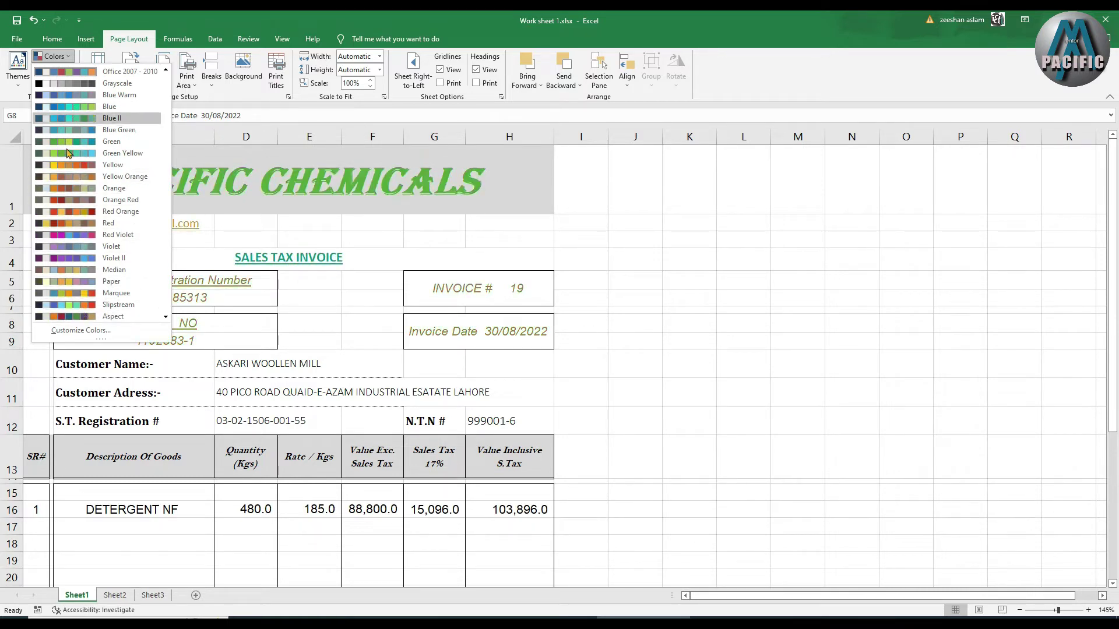
pyautogui.click(23, 87)
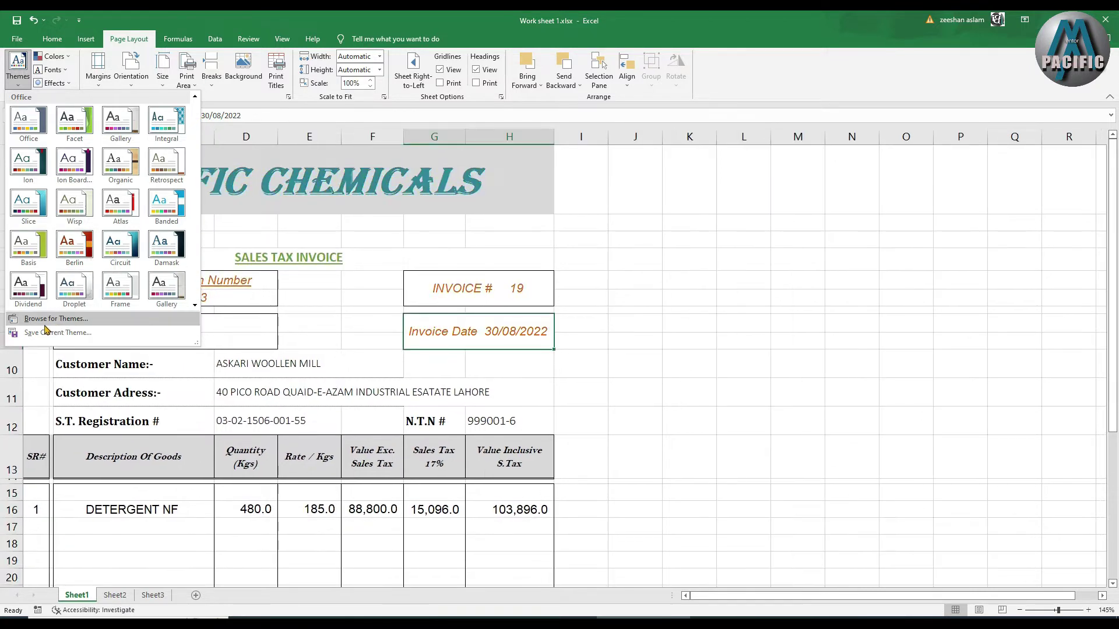
pyautogui.click(195, 304)
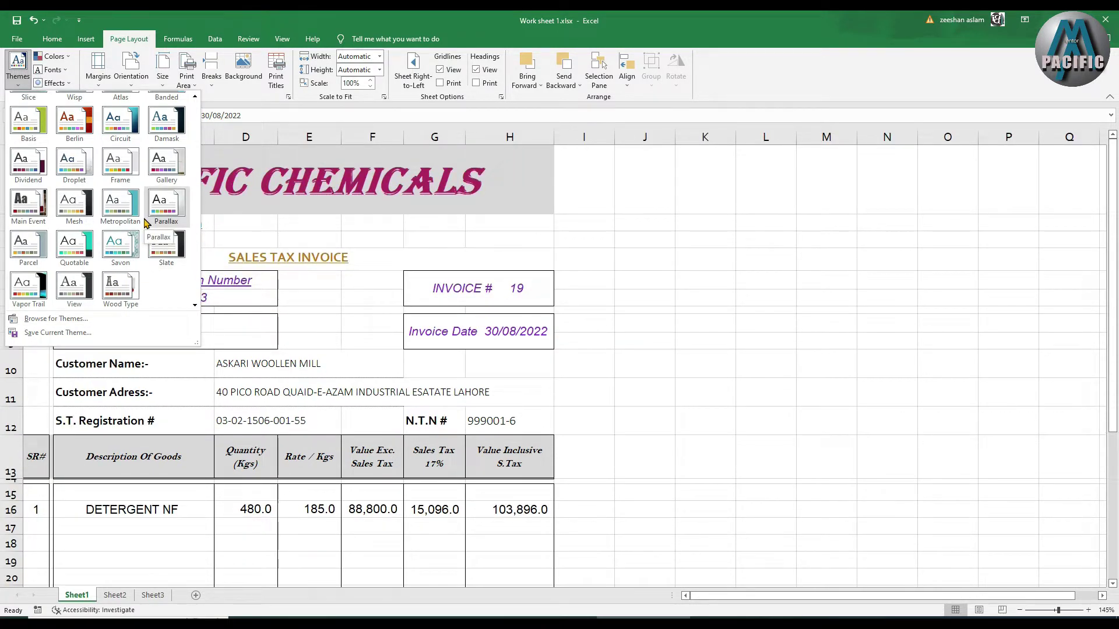
pyautogui.click(69, 57)
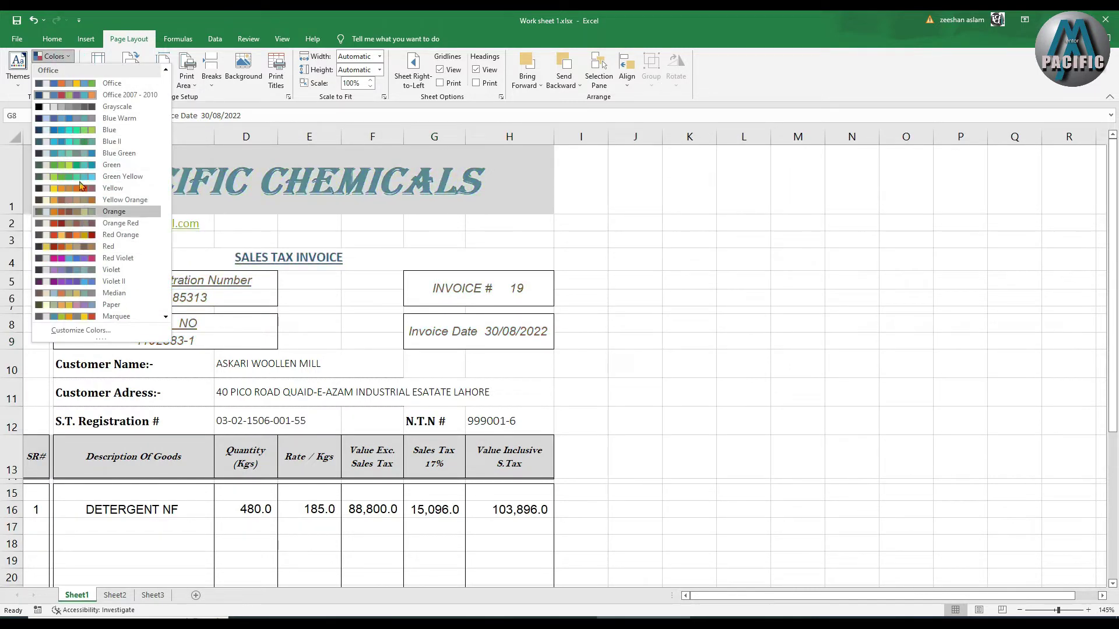
pyautogui.click(60, 56)
# Look through the available theme font sets and theme effects without choosing one.
pyautogui.click(58, 71)
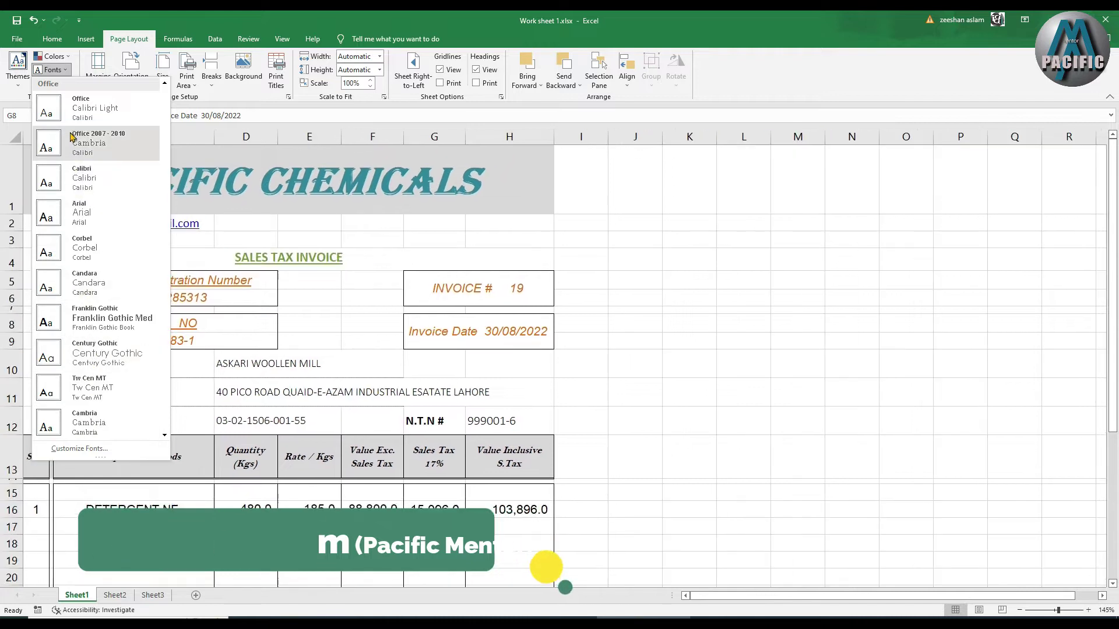
pyautogui.click(52, 69)
pyautogui.click(49, 86)
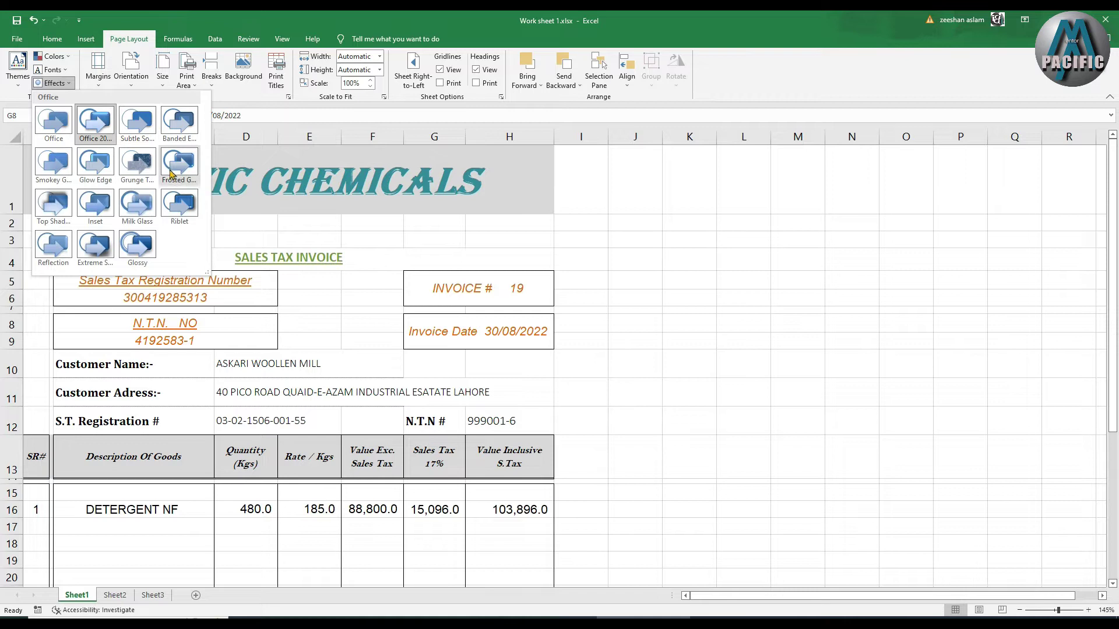
pyautogui.click(222, 206)
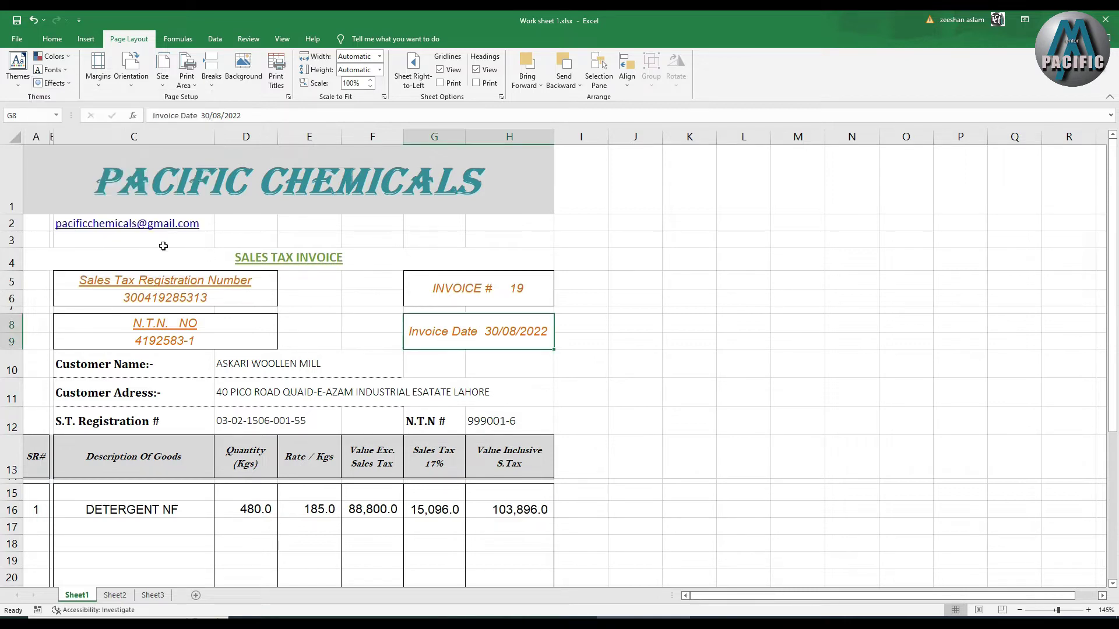
pyautogui.click(187, 235)
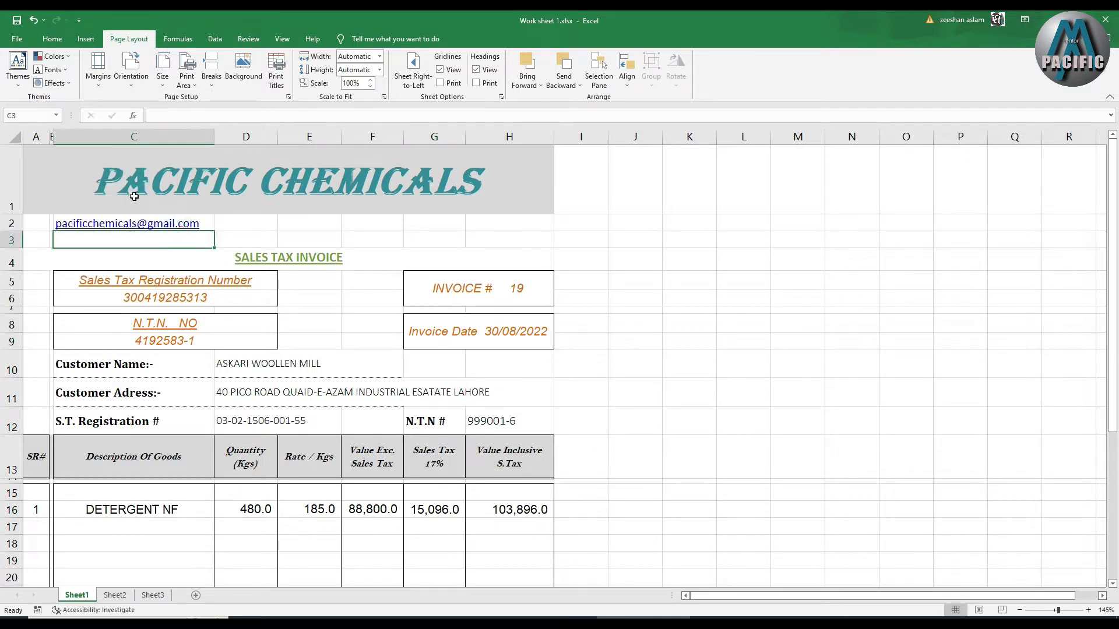
# Apply the Extreme Shadow theme effects to the workbook.
pyautogui.click(73, 86)
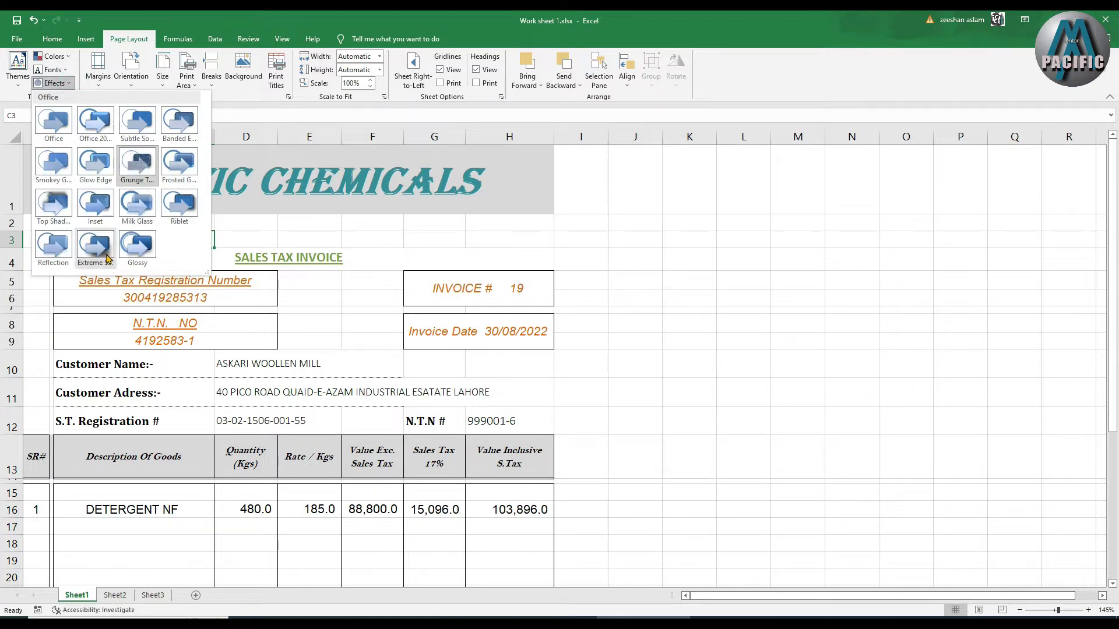
pyautogui.click(229, 266)
pyautogui.click(225, 187)
pyautogui.click(52, 83)
pyautogui.click(110, 242)
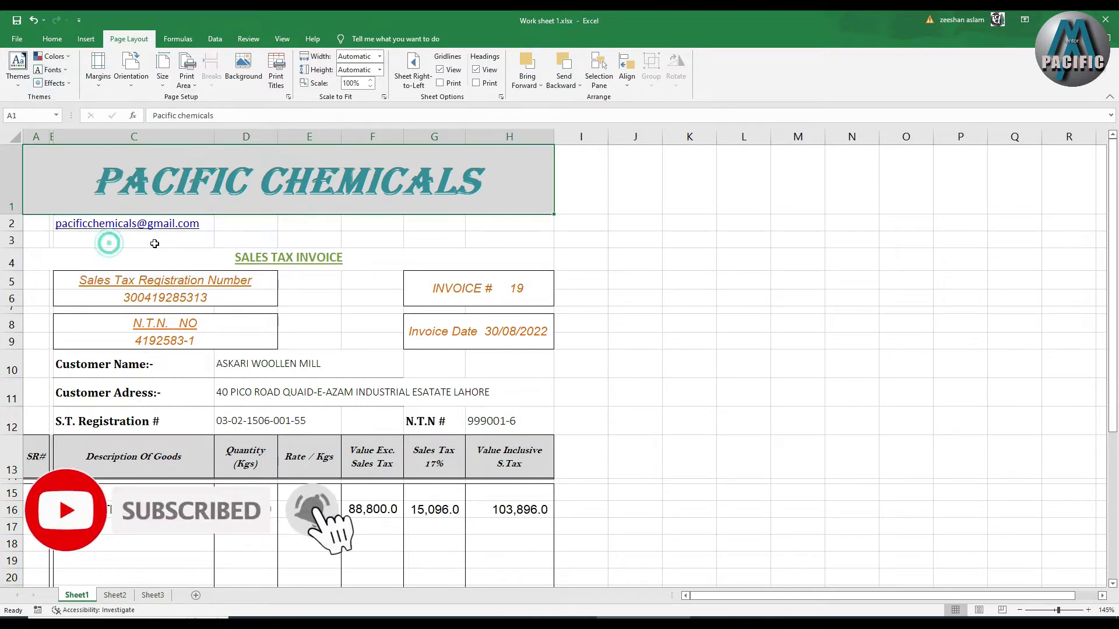
pyautogui.click(221, 200)
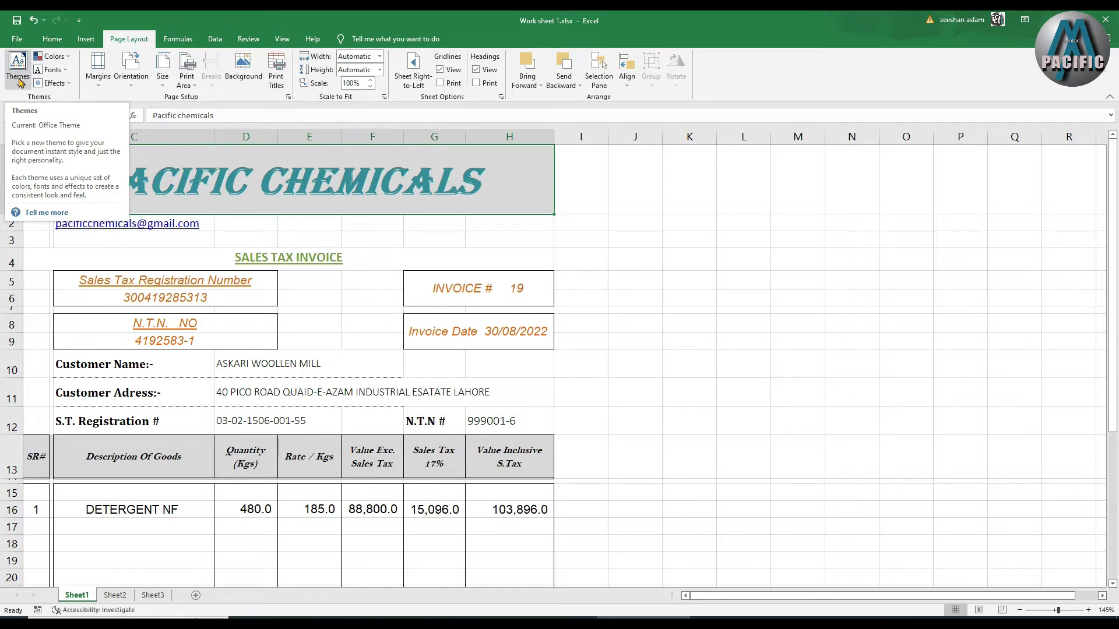
pyautogui.click(268, 225)
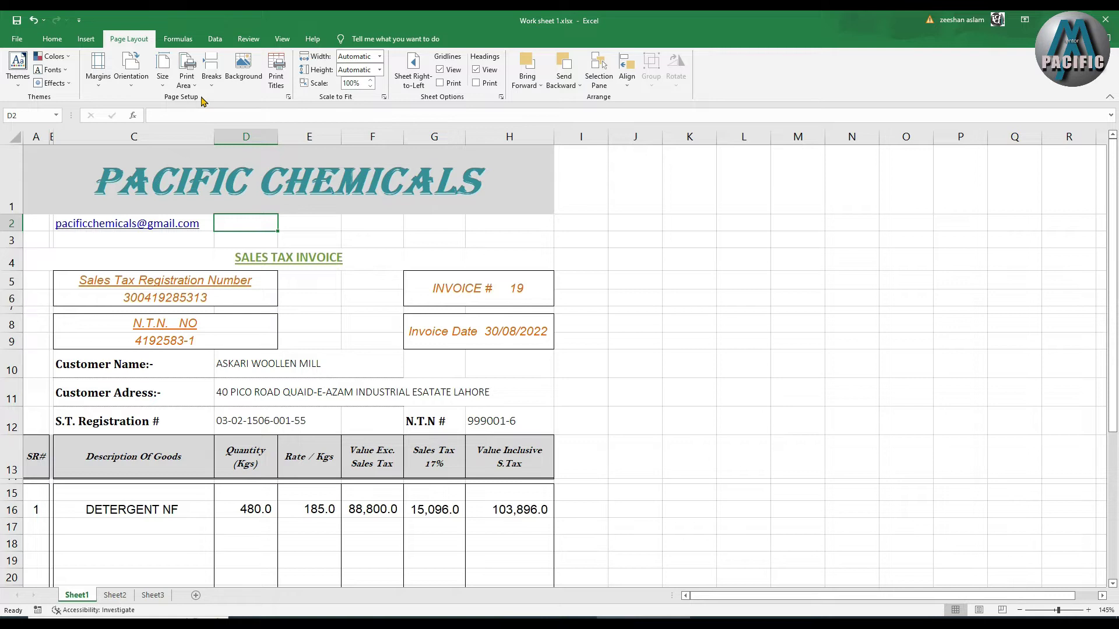
# Try the Normal page margins, followed by the Wide preset with 2.54 cm on all four sides.
pyautogui.click(108, 88)
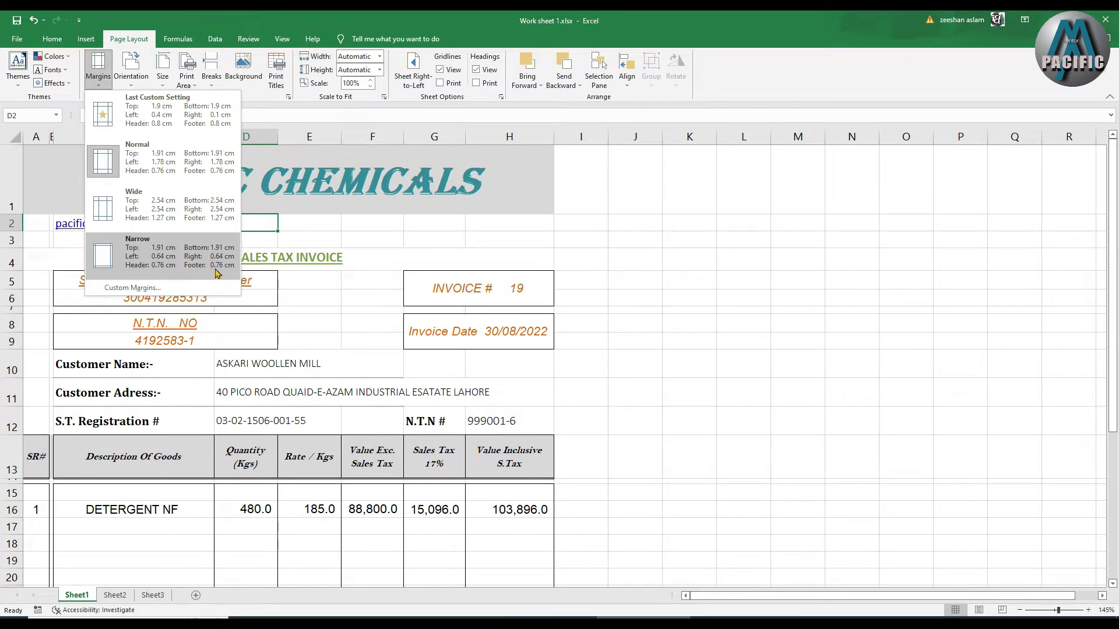
pyautogui.click(127, 155)
pyautogui.click(105, 79)
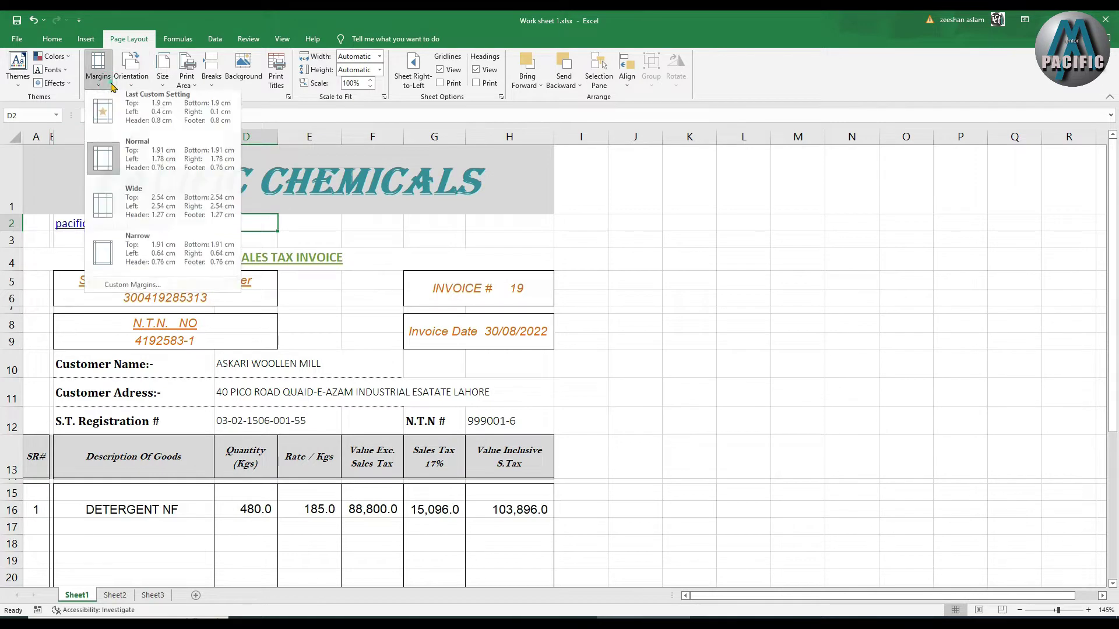
pyautogui.click(149, 200)
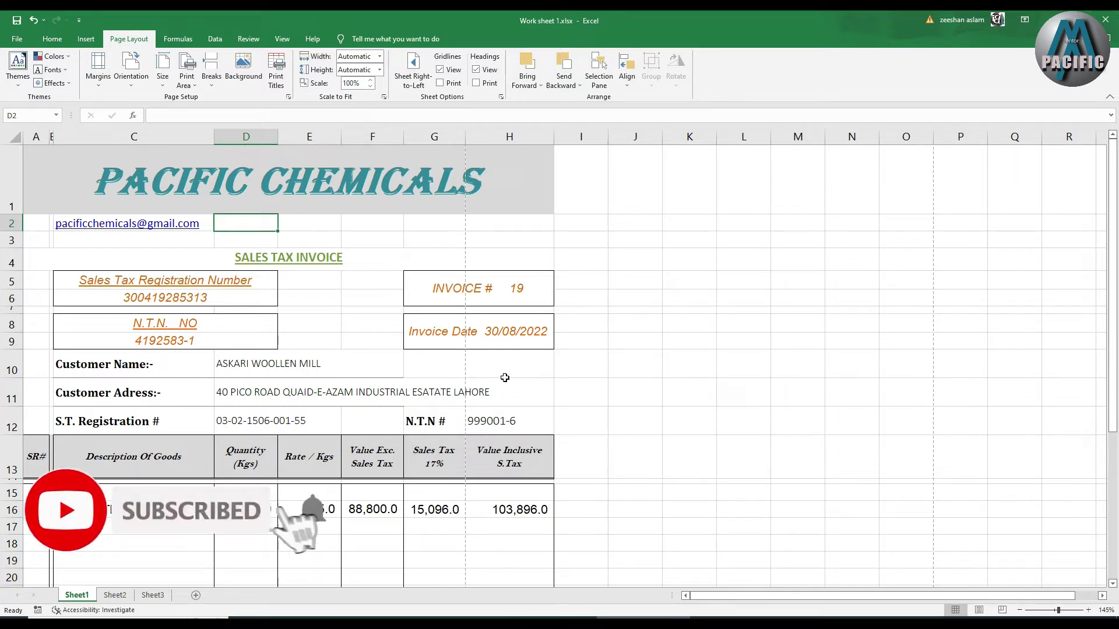
# Set the page margins to Narrow, and select cells I1:J13 around the page break line.
pyautogui.click(98, 68)
pyautogui.click(117, 255)
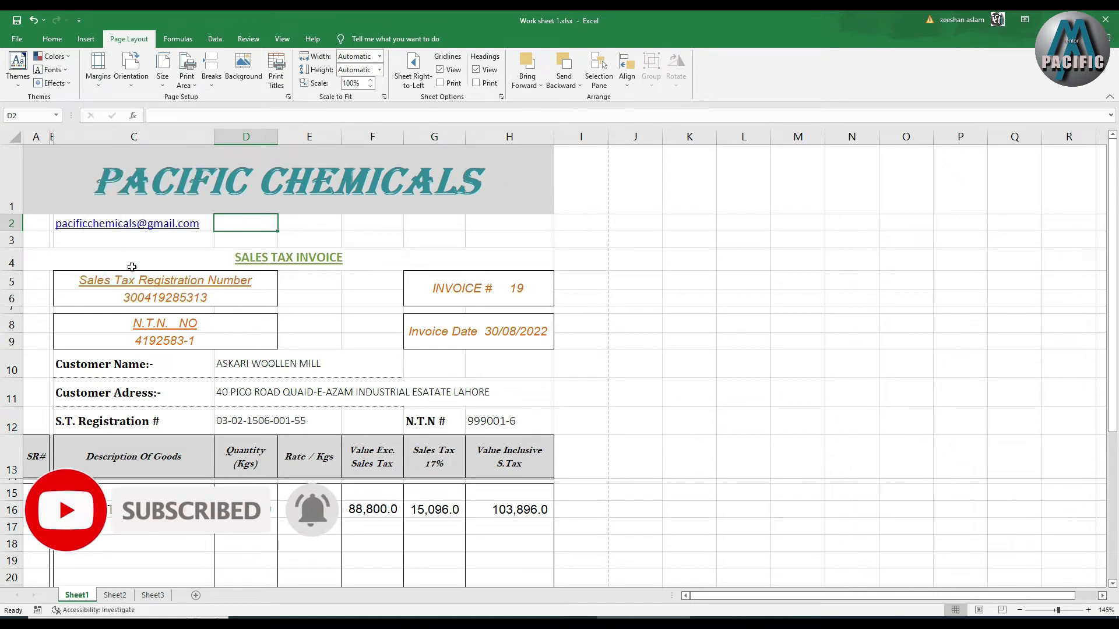
pyautogui.click(582, 138)
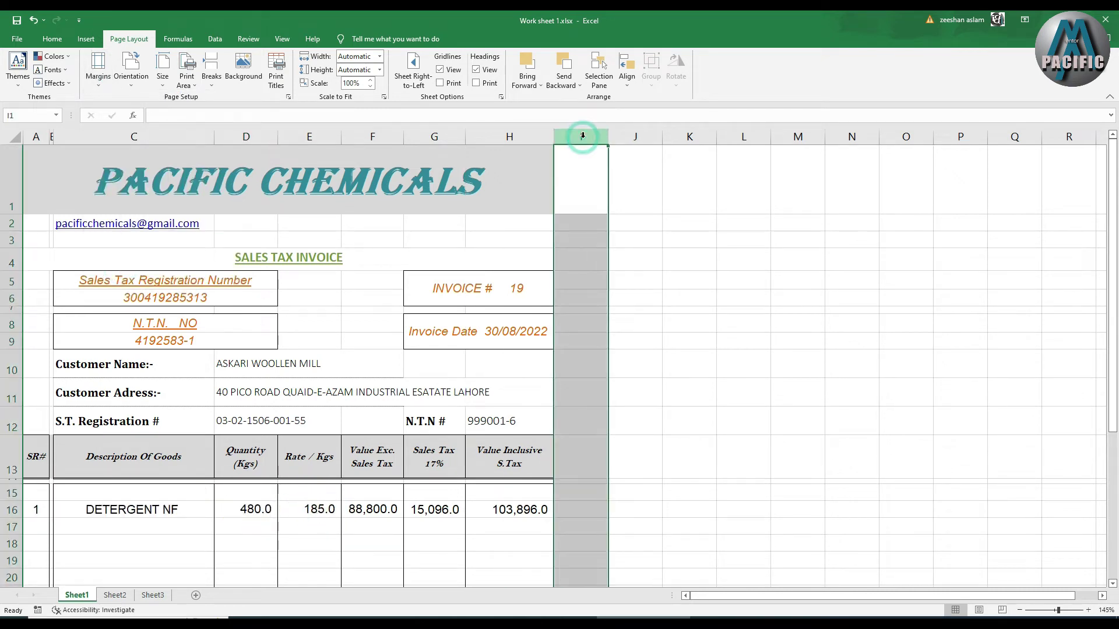
pyautogui.click(671, 396)
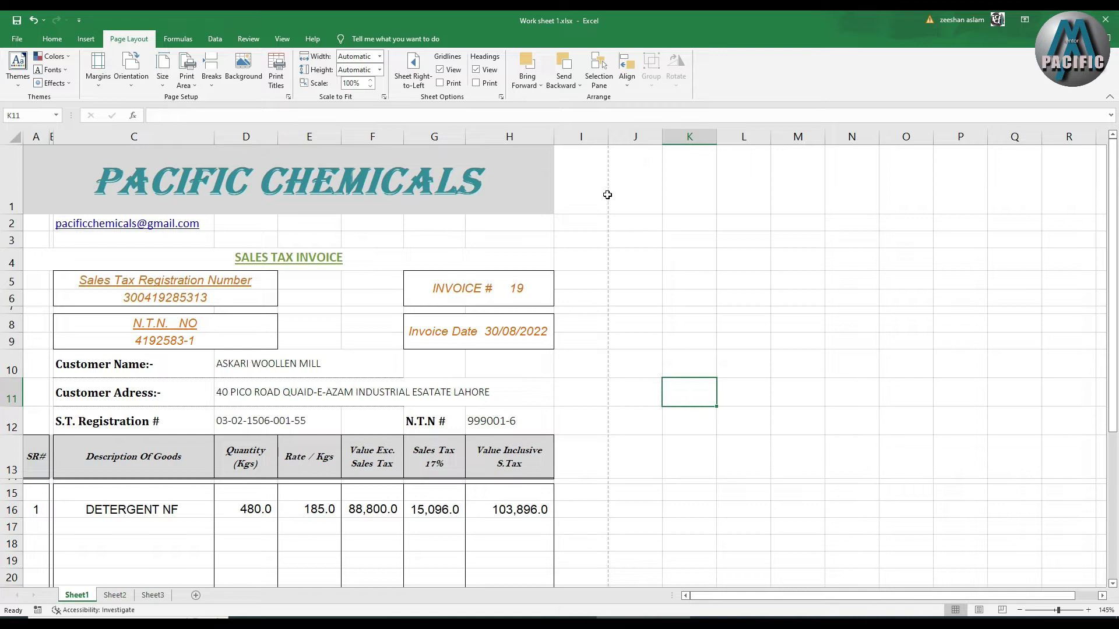
pyautogui.moveTo(607, 168); pyautogui.dragTo(617, 453)
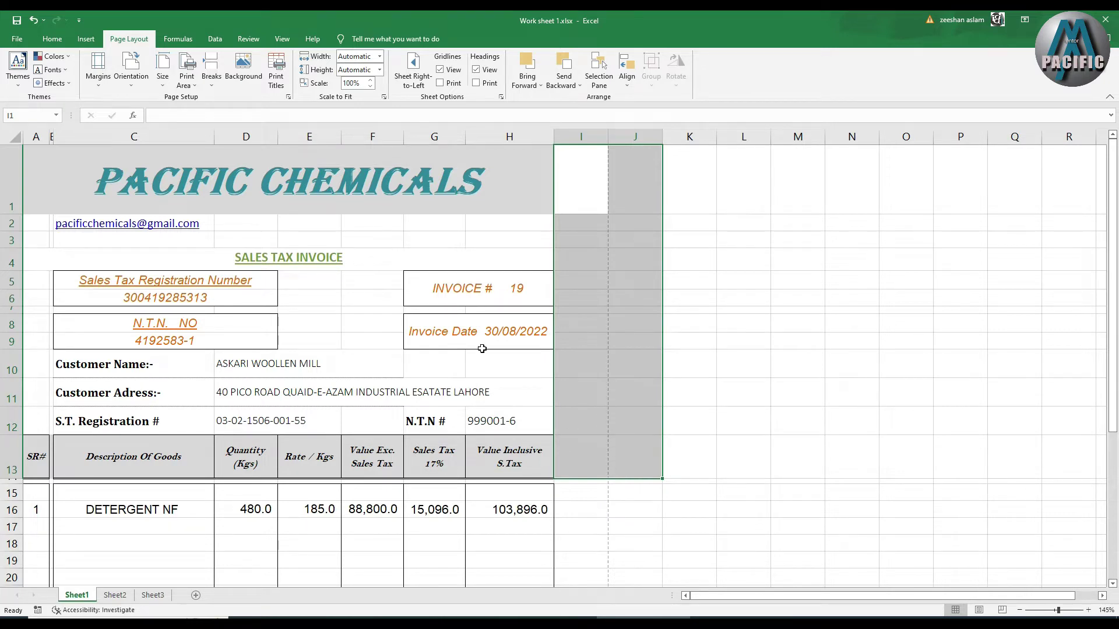
# Try the Wide page margins, apply the Normal preset, and check the page break lines down to the signature row.
pyautogui.click(98, 67)
pyautogui.click(130, 70)
pyautogui.click(105, 85)
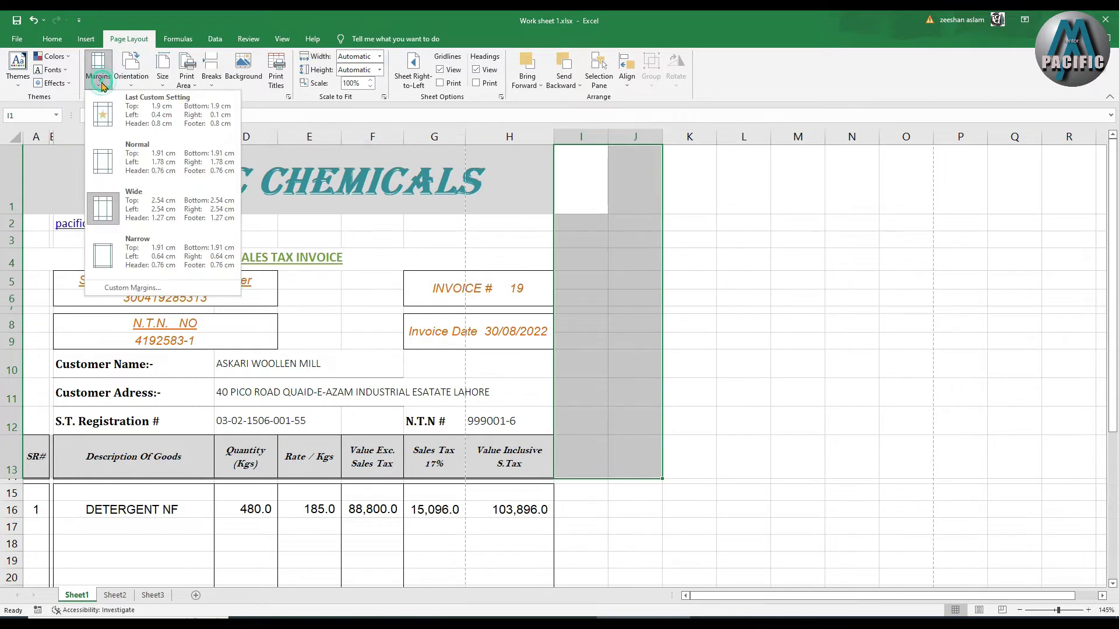
pyautogui.click(139, 149)
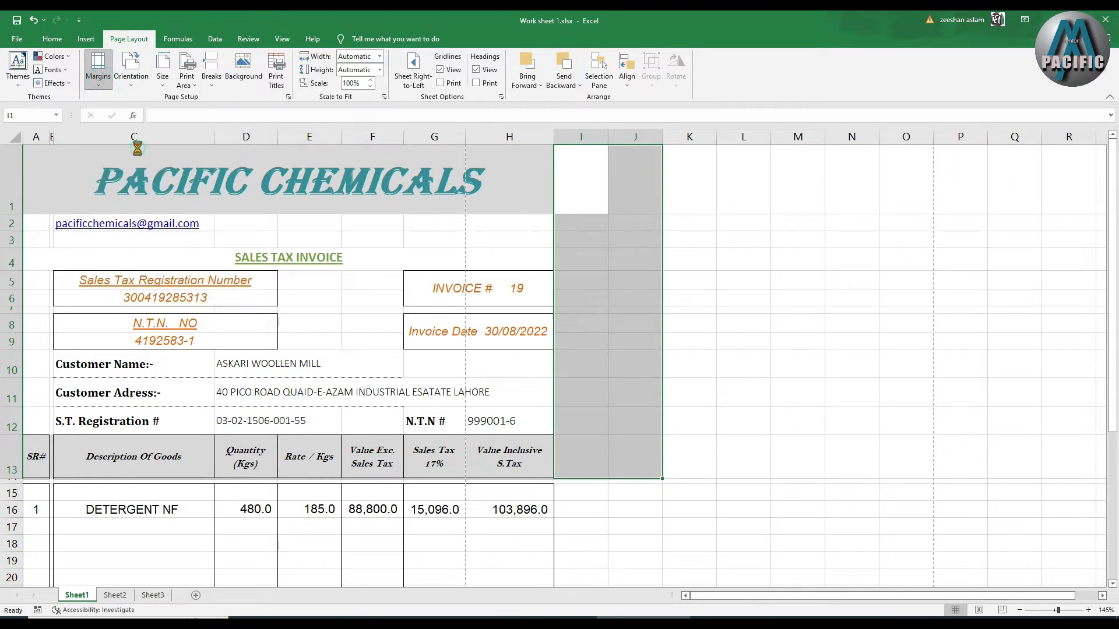
pyautogui.click(602, 260)
pyautogui.scroll(-4, 563, 372)
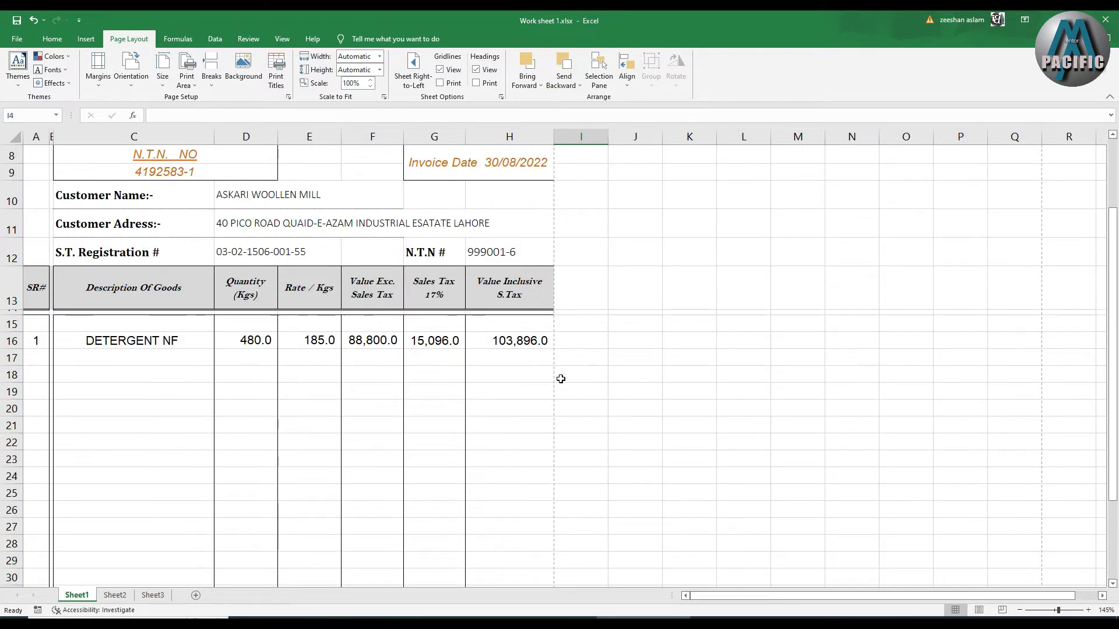
pyautogui.scroll(-2, 554, 525)
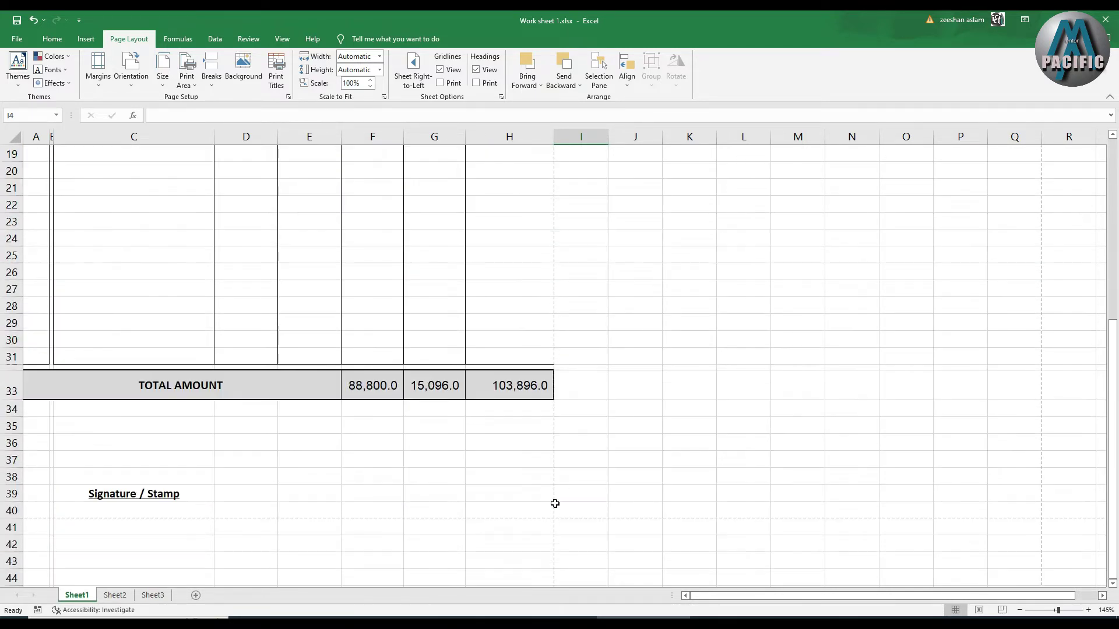
pyautogui.scroll(3, 506, 402)
pyautogui.scroll(2, 275, 82)
pyautogui.scroll(1, 281, 291)
pyautogui.scroll(1, 280, 291)
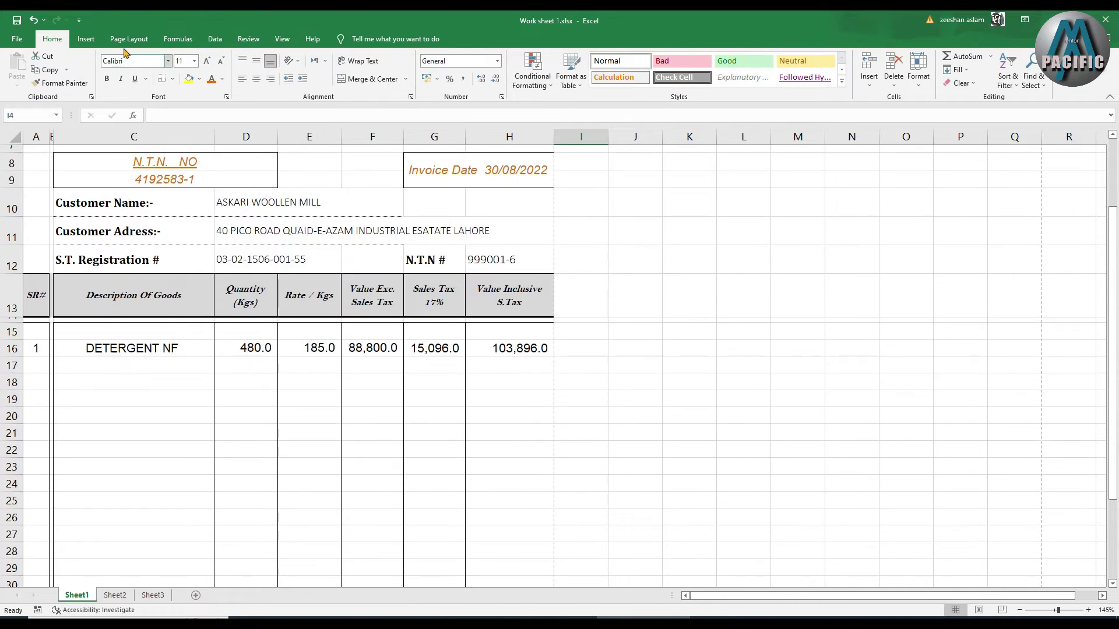
# Try Landscape page orientation, select the extra columns J and K inside the page break, and restore Portrait.
pyautogui.click(129, 38)
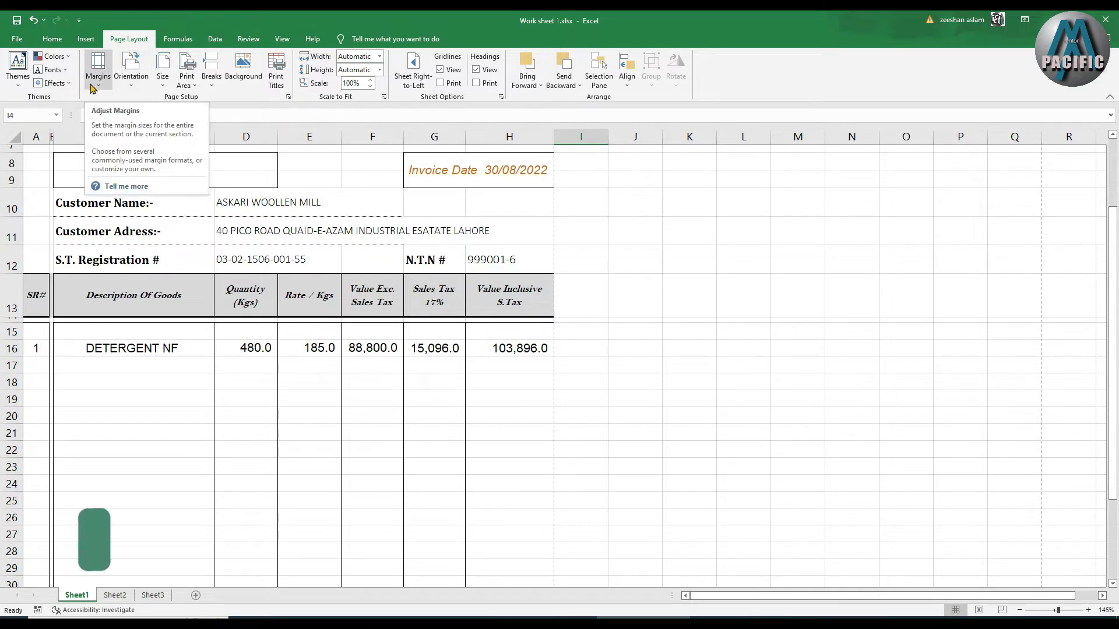
pyautogui.click(129, 82)
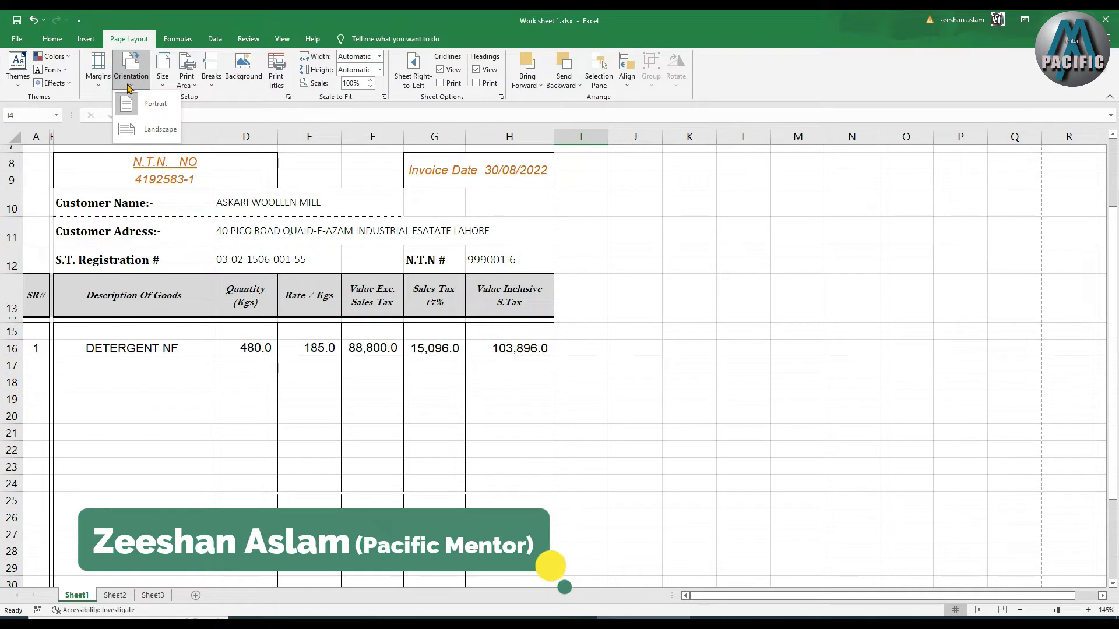
pyautogui.click(151, 127)
pyautogui.scroll(3, 335, 263)
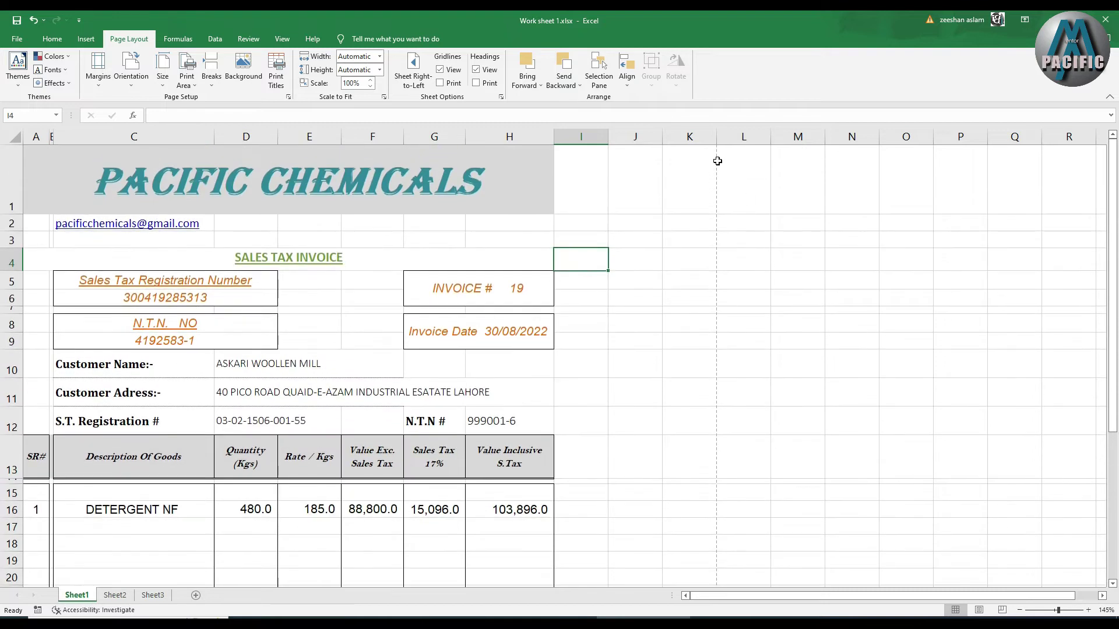
pyautogui.click(605, 135)
pyautogui.click(635, 135)
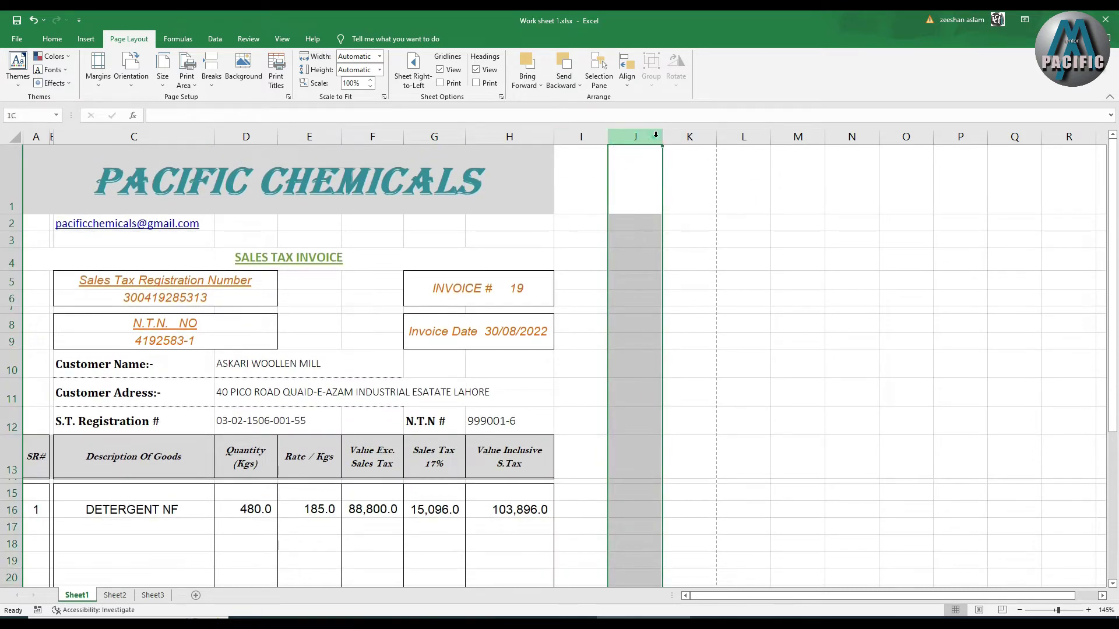
pyautogui.click(676, 136)
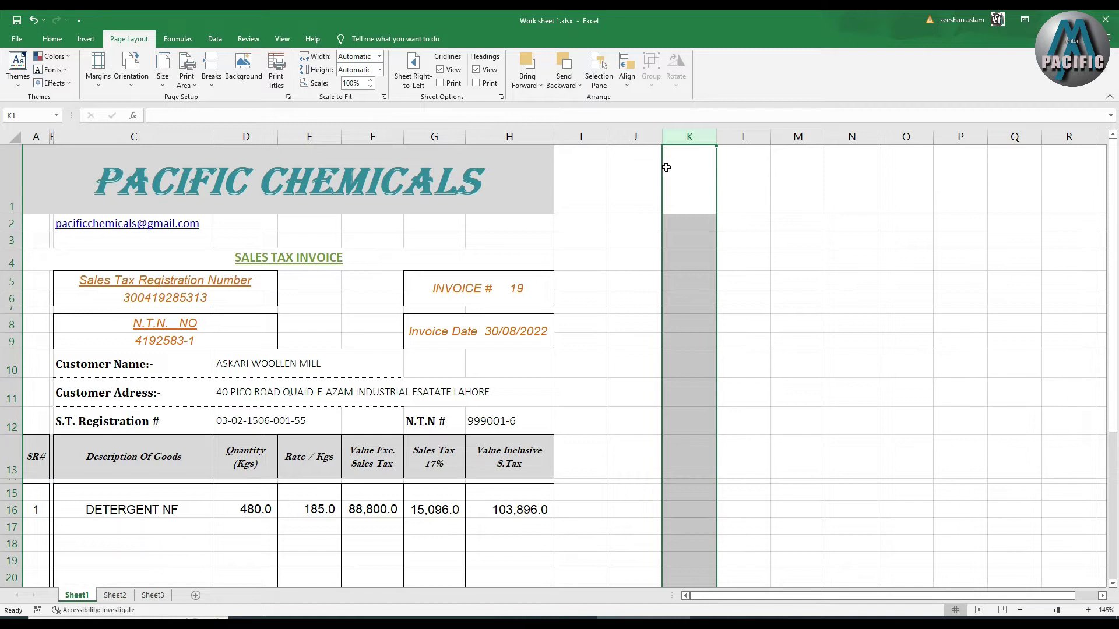
pyautogui.click(696, 168)
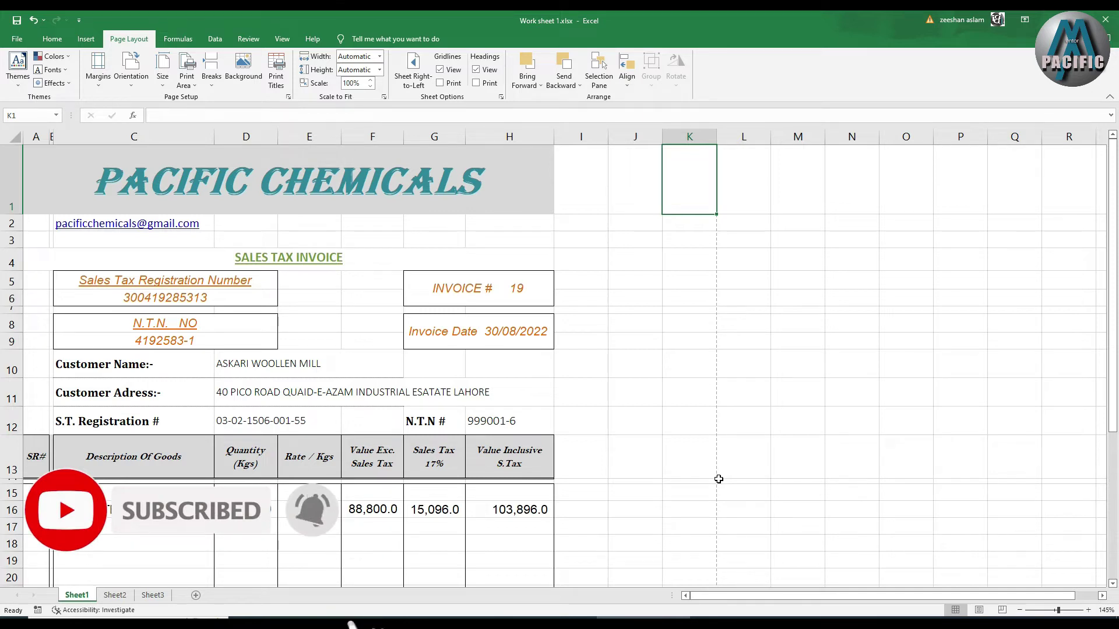
pyautogui.click(131, 73)
pyautogui.click(142, 109)
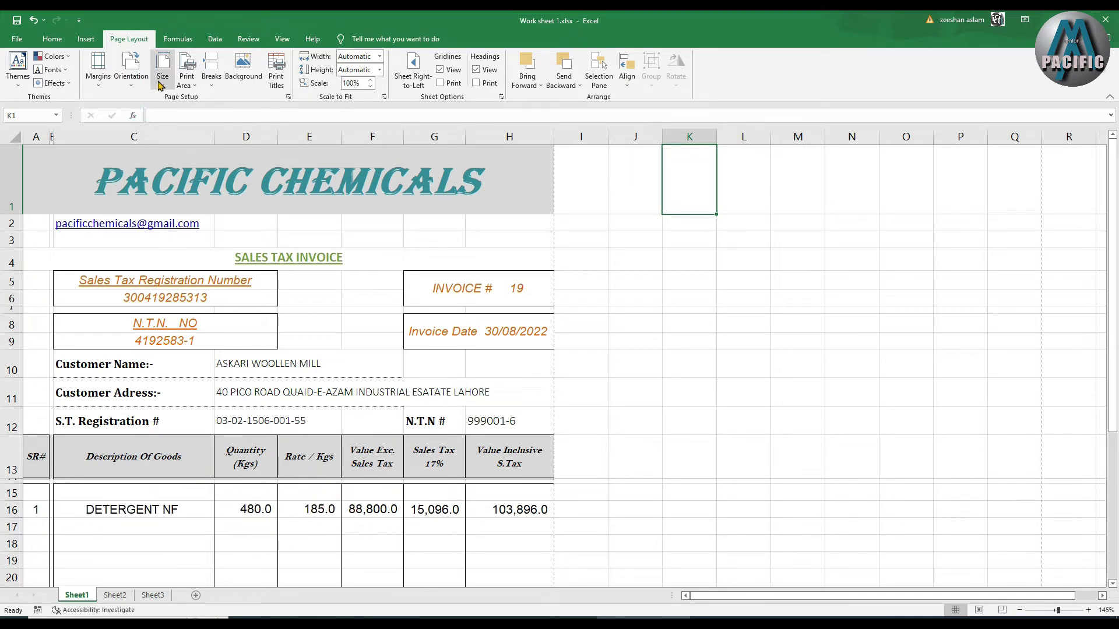
# Look through the paper size presets and the paper size setting in Page Setup without changing the size.
pyautogui.click(159, 85)
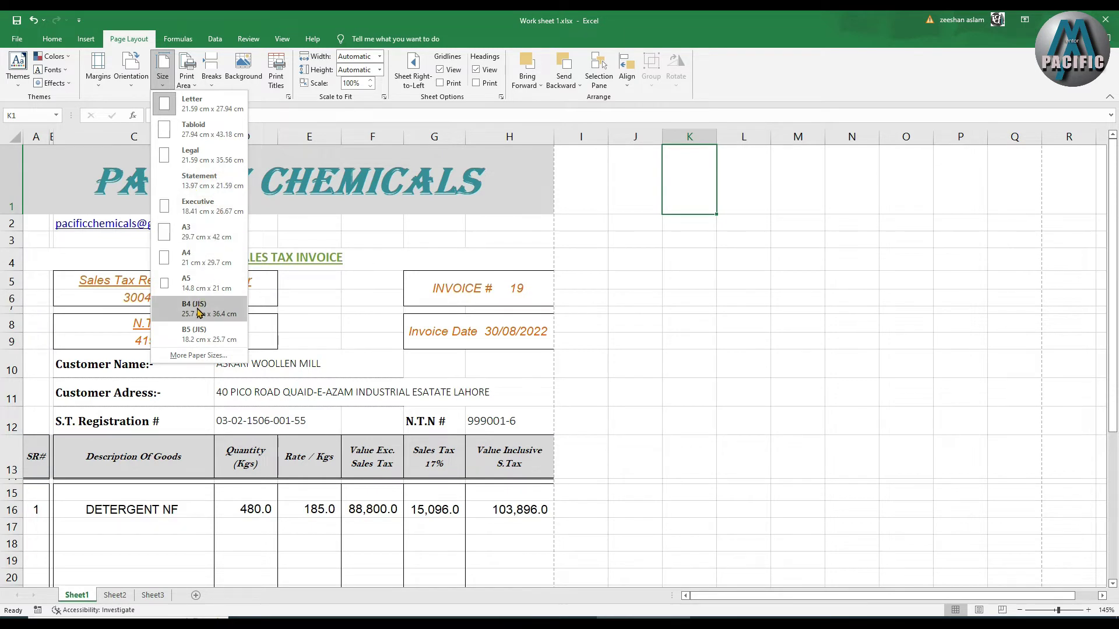
pyautogui.click(208, 355)
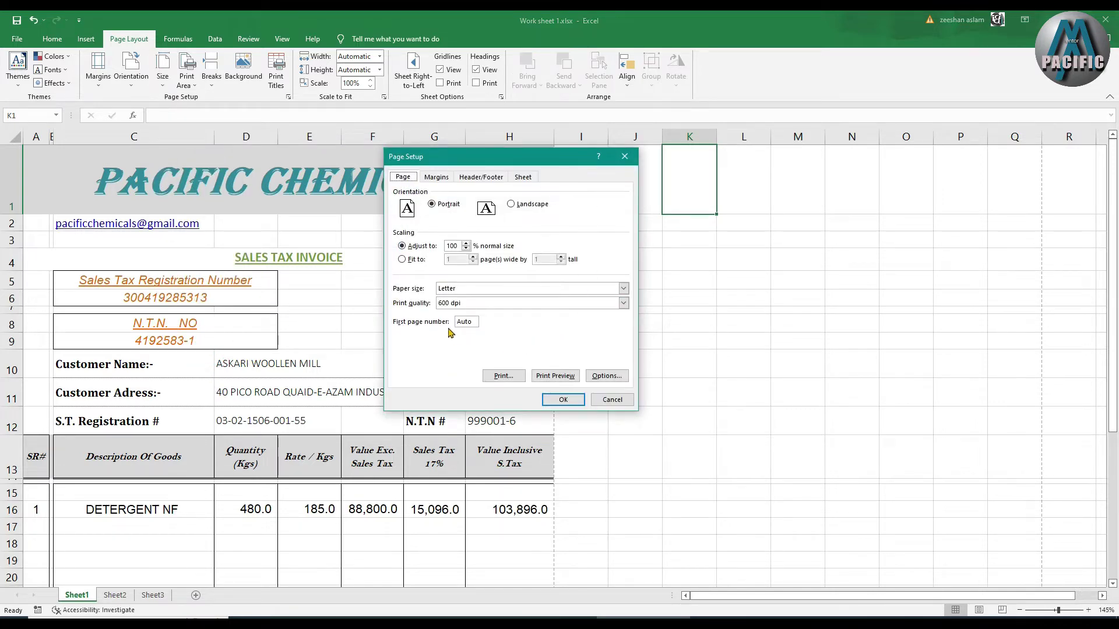
pyautogui.click(479, 290)
pyautogui.click(479, 290)
pyautogui.click(480, 290)
pyautogui.click(479, 290)
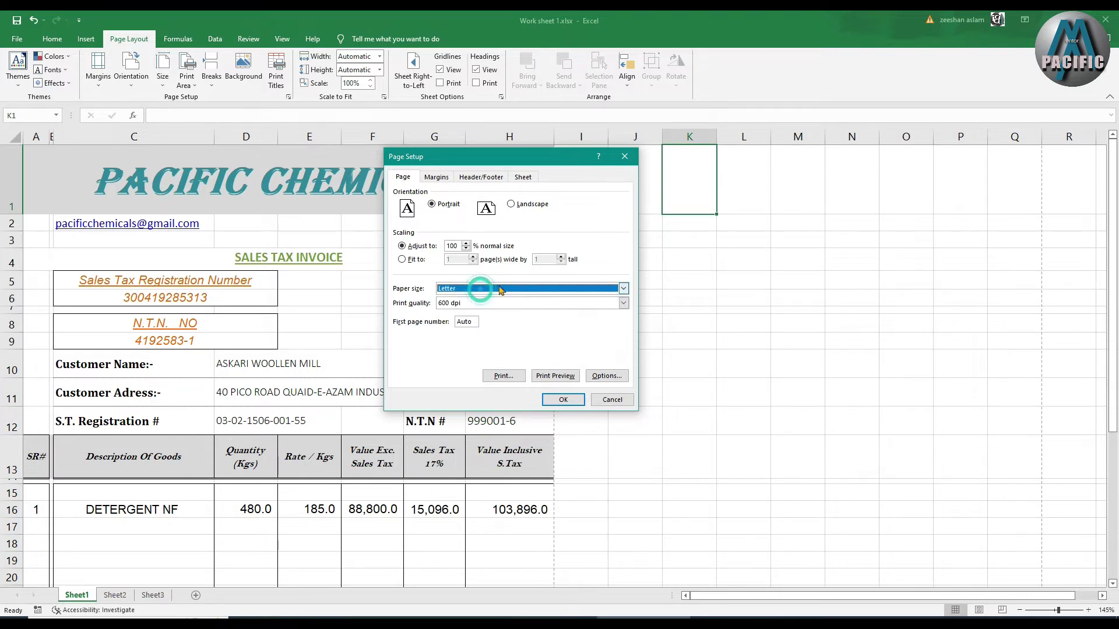
pyautogui.click(621, 157)
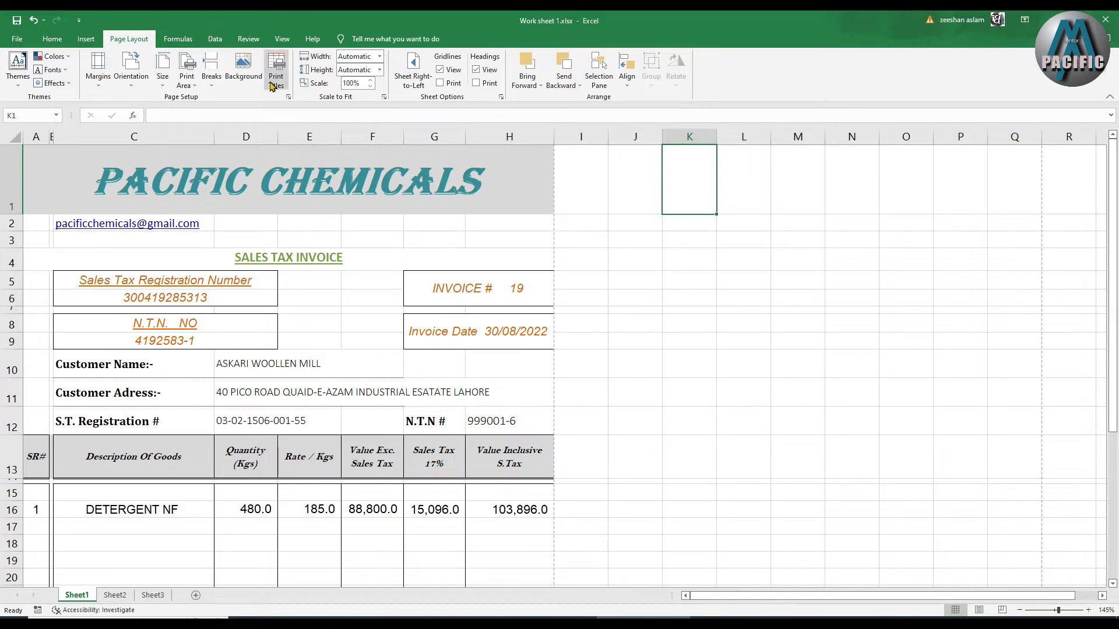
pyautogui.click(168, 87)
pyautogui.click(169, 87)
# Clear any existing print area, set cells A1:H12 as the print area, and check it in the print preview.
pyautogui.click(187, 81)
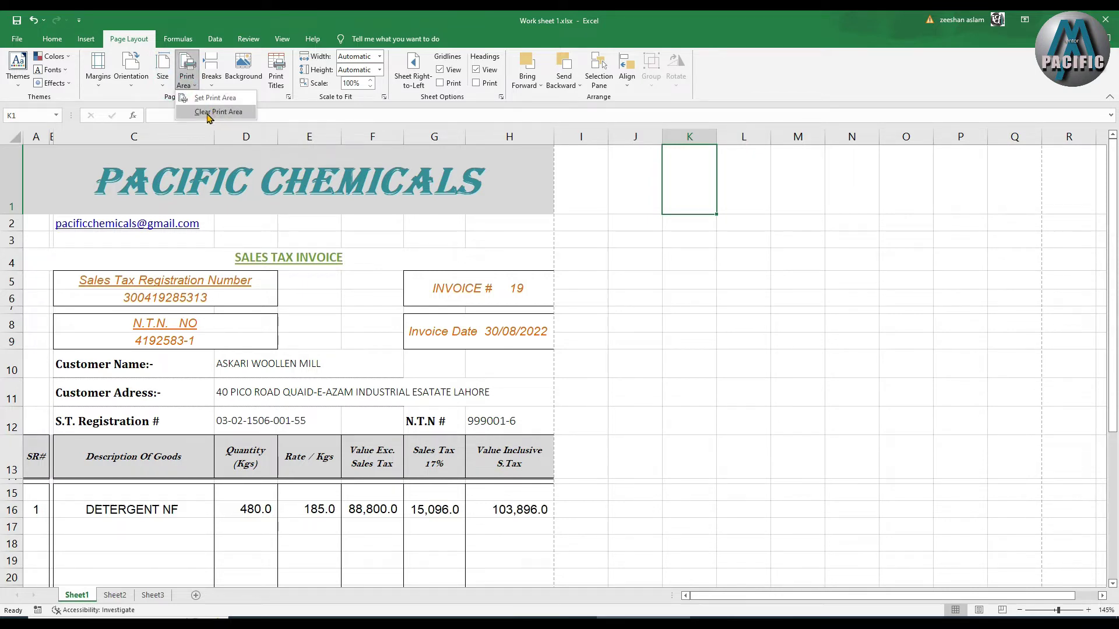
pyautogui.click(208, 113)
pyautogui.click(196, 85)
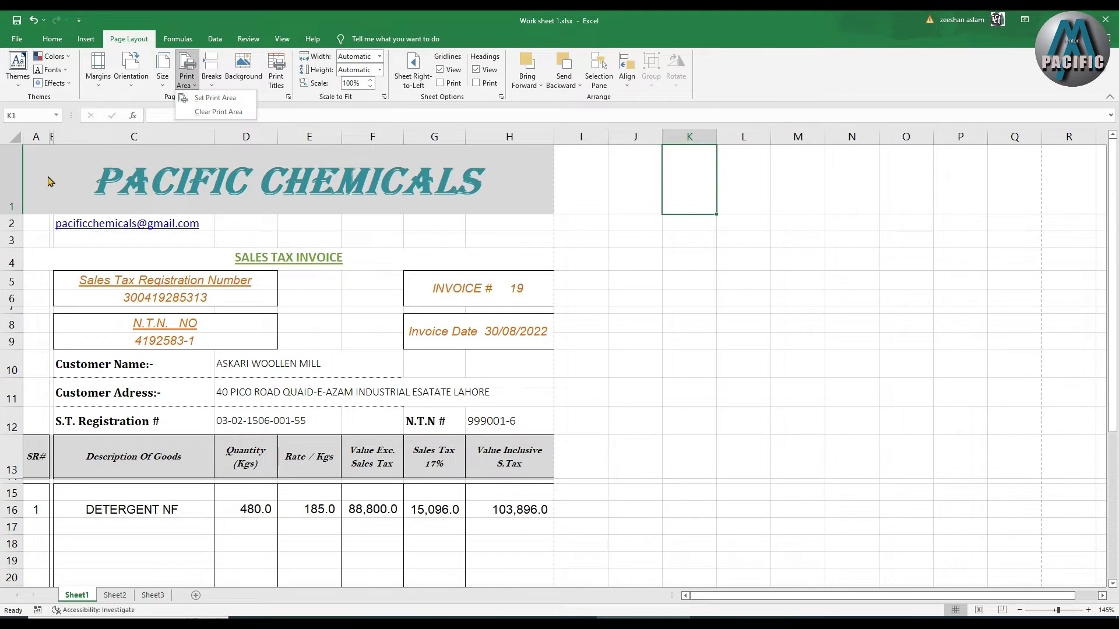
pyautogui.scroll(-9, 47, 175)
pyautogui.scroll(6, 45, 169)
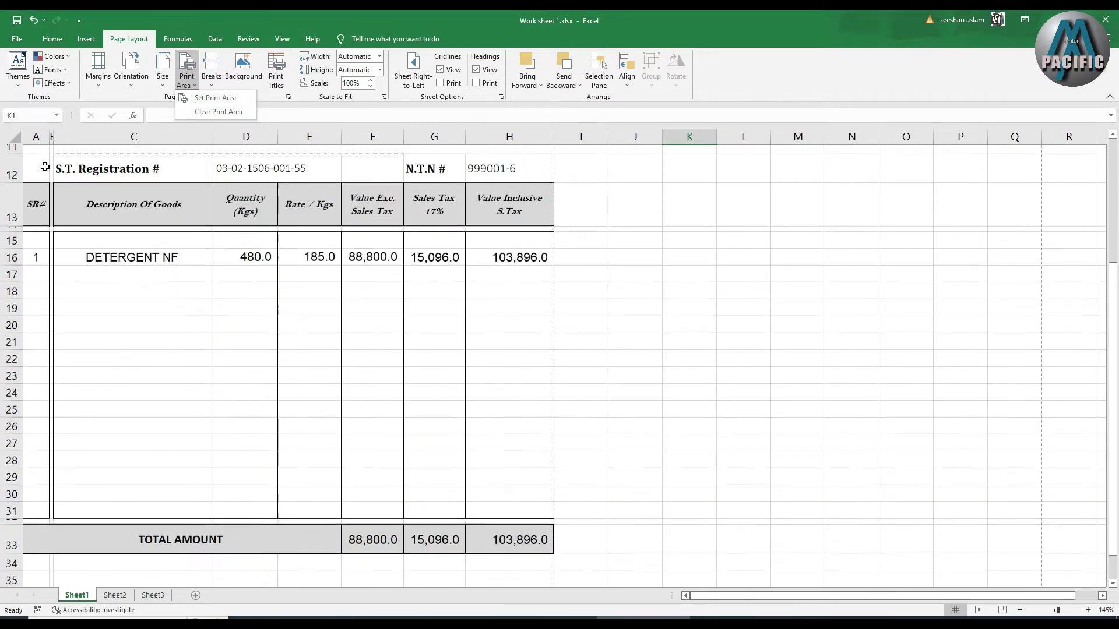
pyautogui.scroll(4, 44, 166)
pyautogui.moveTo(41, 164); pyautogui.dragTo(146, 424)
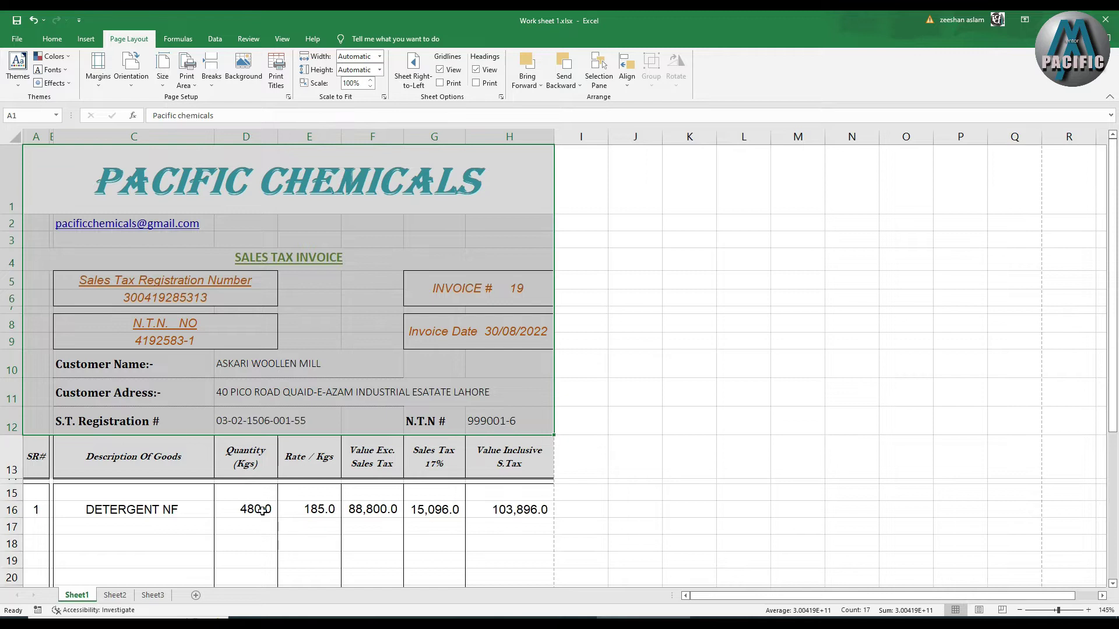
pyautogui.click(189, 86)
pyautogui.click(214, 100)
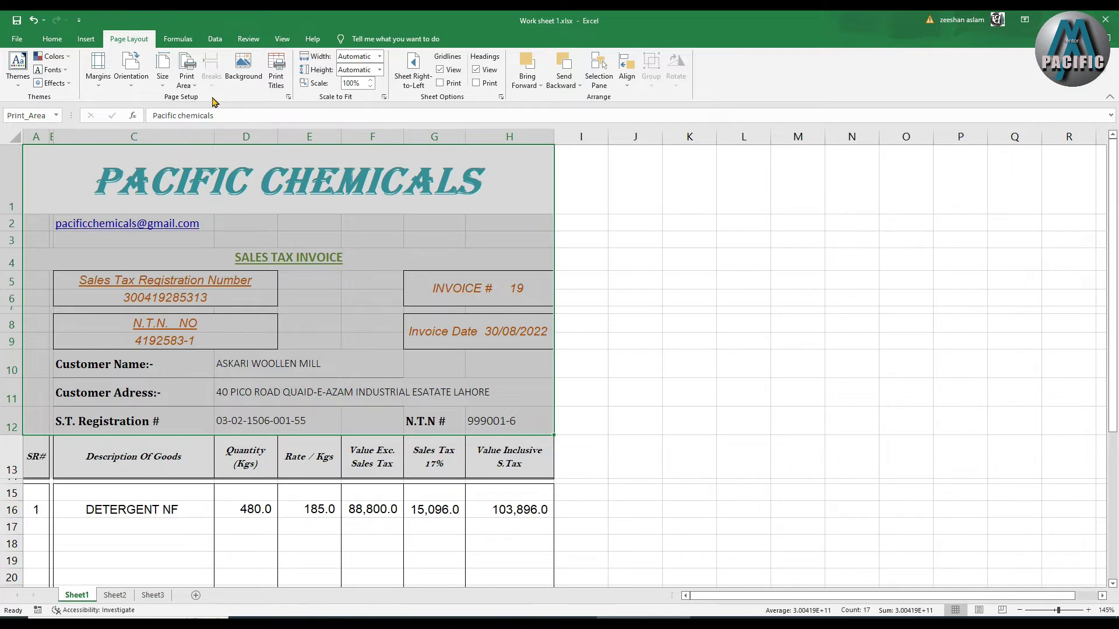
pyautogui.hotkey('ctrl', 'p')
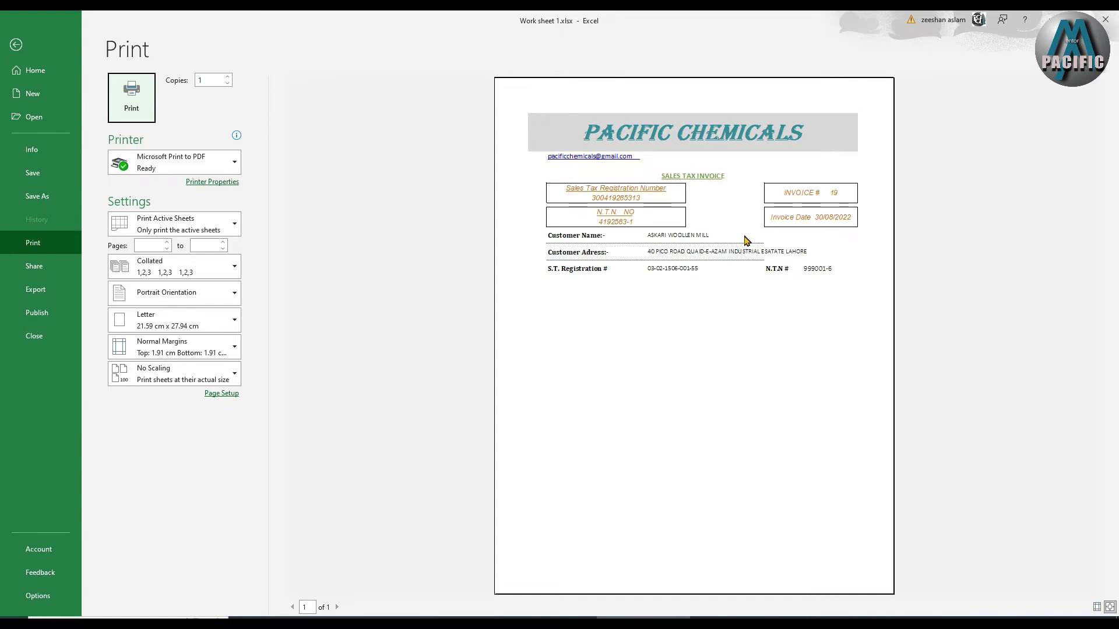
pyautogui.press('Escape')
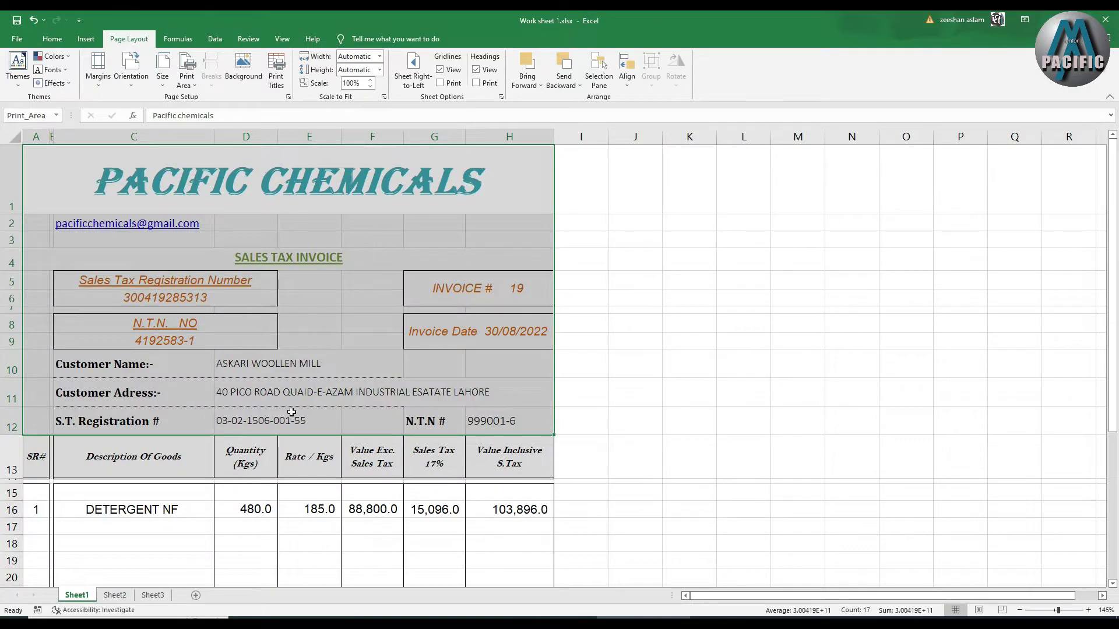
# Clear the A1:H12 print area and check the whole invoice in the print preview.
pyautogui.click(320, 522)
pyautogui.scroll(-2, 282, 495)
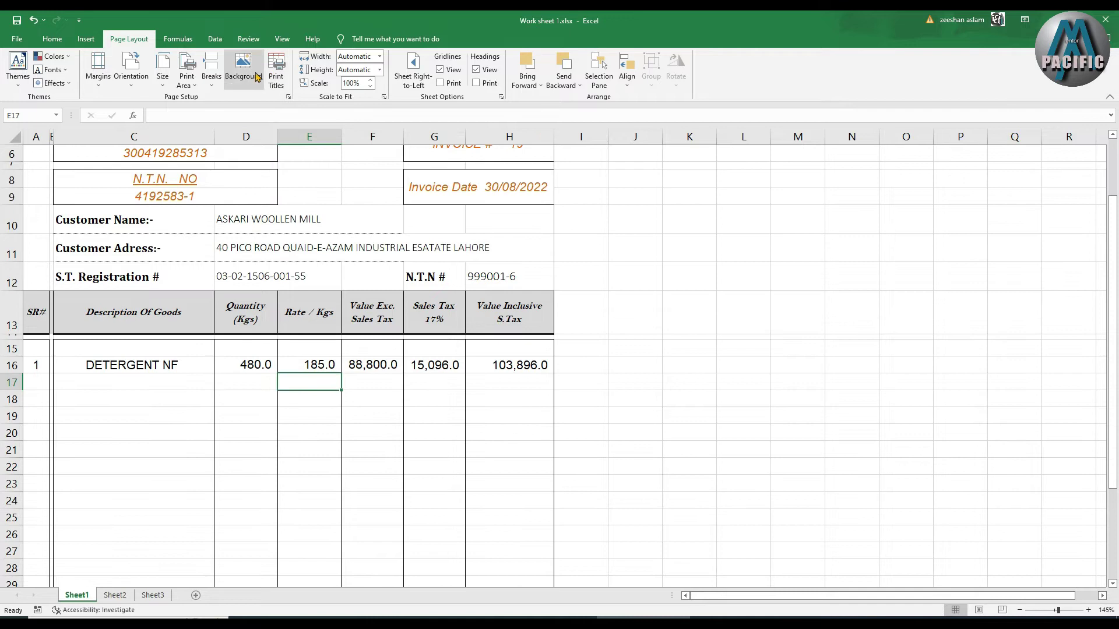
pyautogui.click(198, 88)
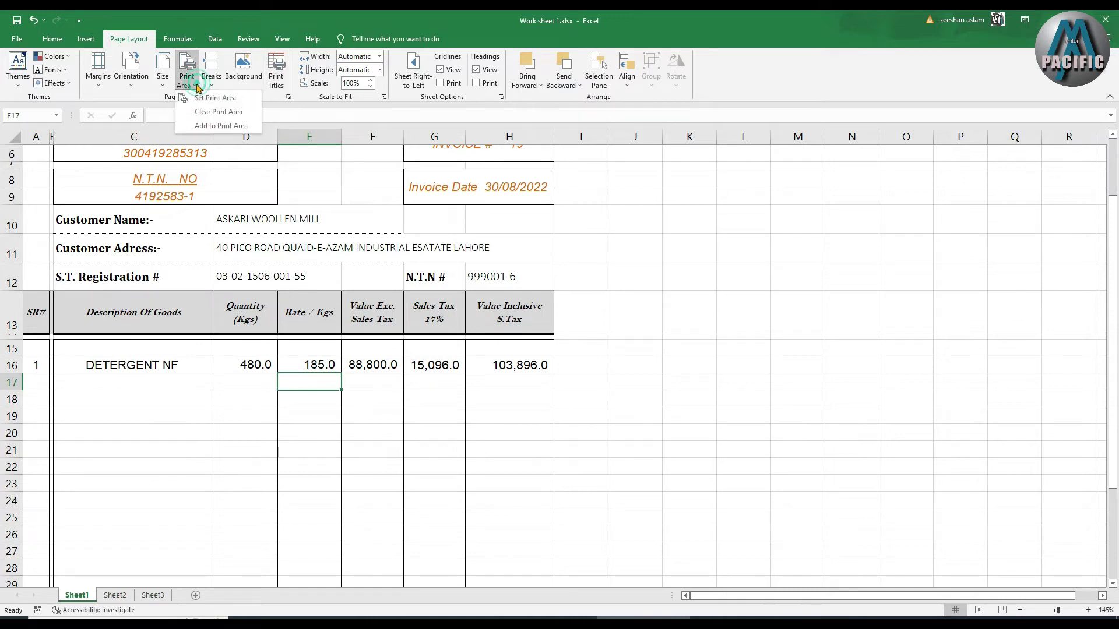
pyautogui.click(227, 121)
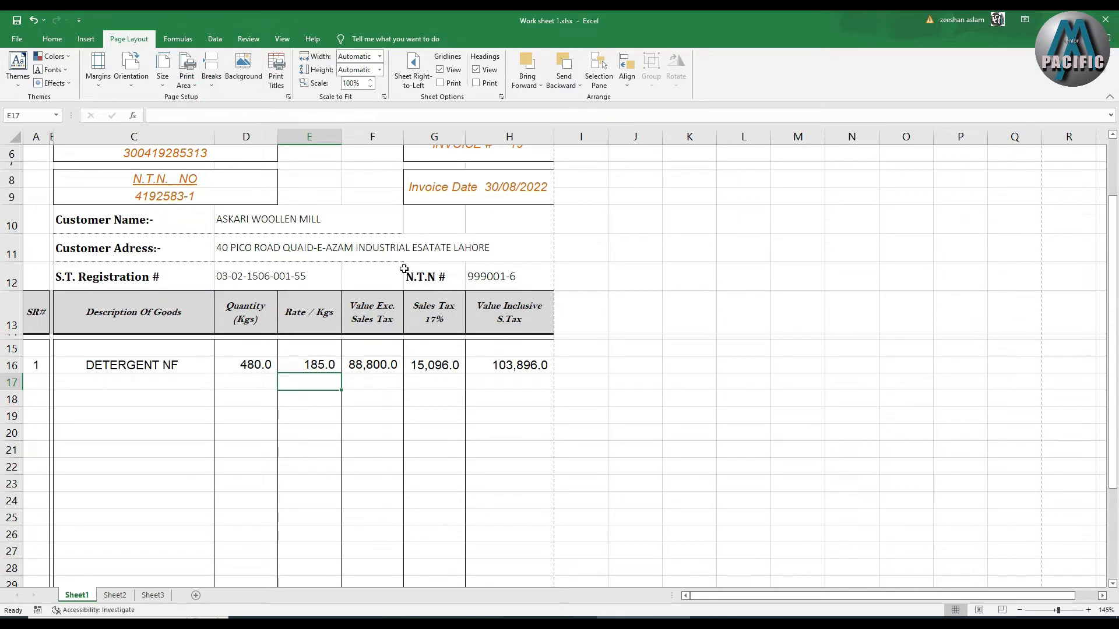
pyautogui.hotkey('ctrl', 'p')
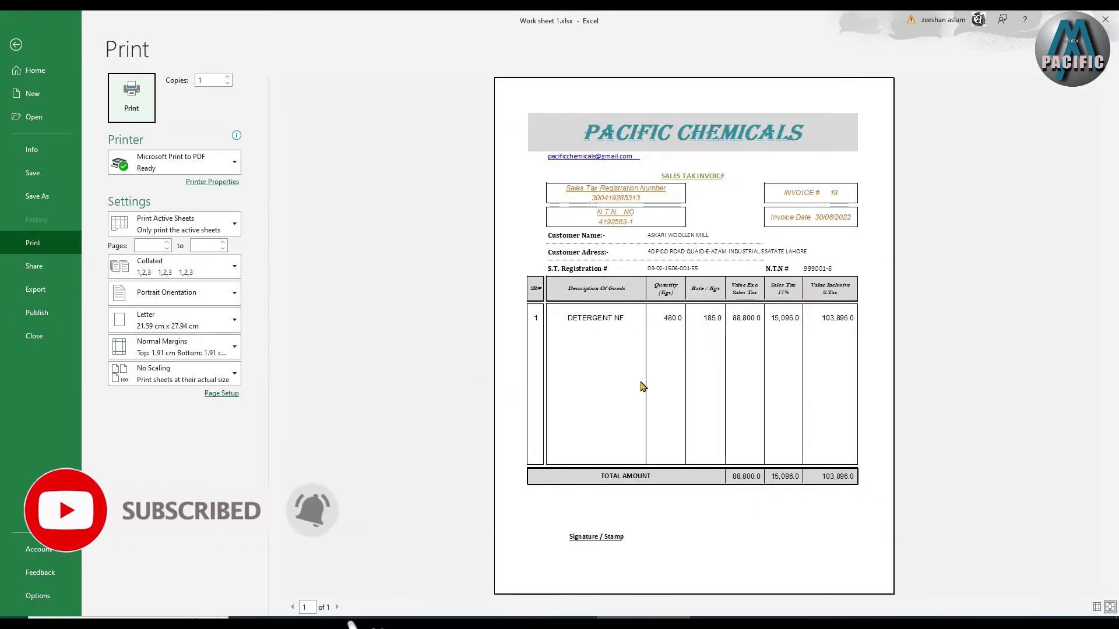
pyautogui.press('Escape')
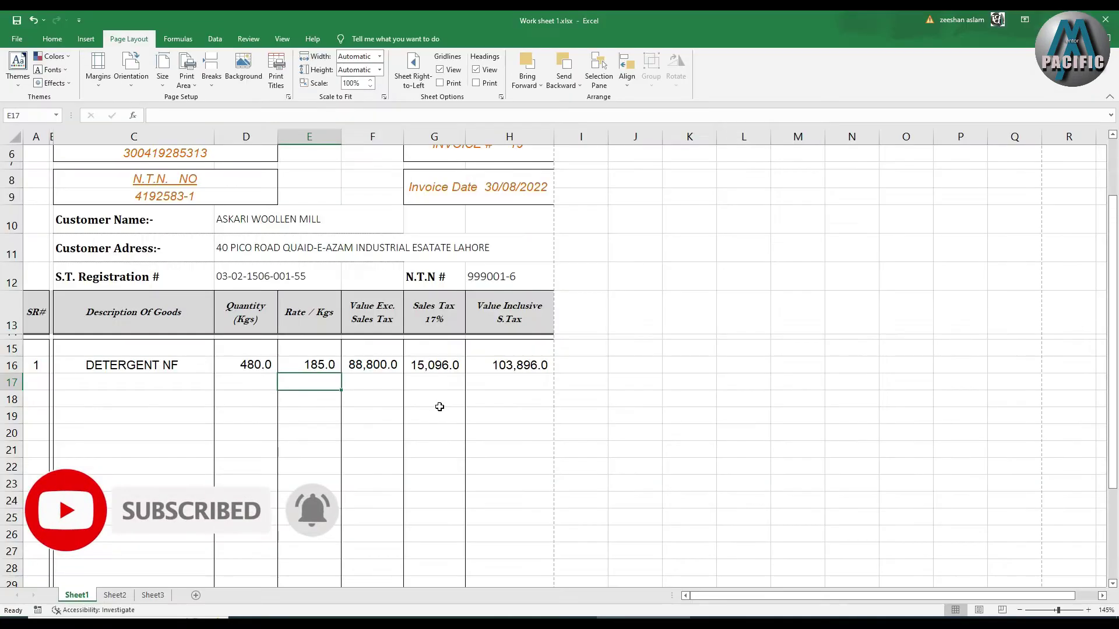
# Set the goods table, cells A13:H33, as the print area and check it in the print preview.
pyautogui.scroll(-1, 117, 335)
pyautogui.moveTo(35, 197); pyautogui.dragTo(507, 541)
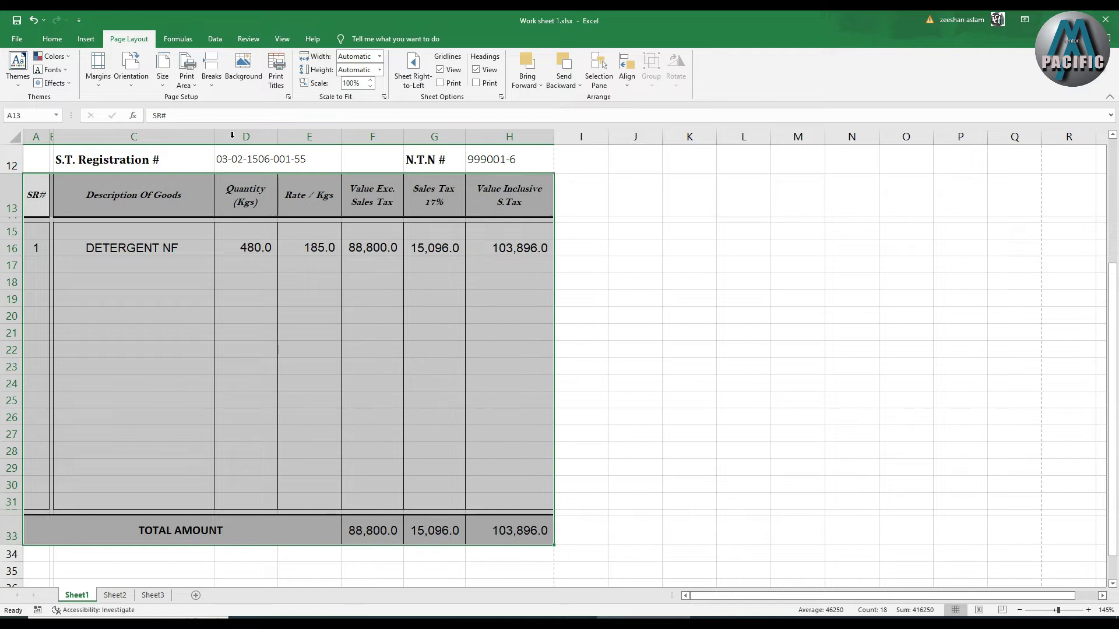
pyautogui.click(186, 79)
pyautogui.click(207, 104)
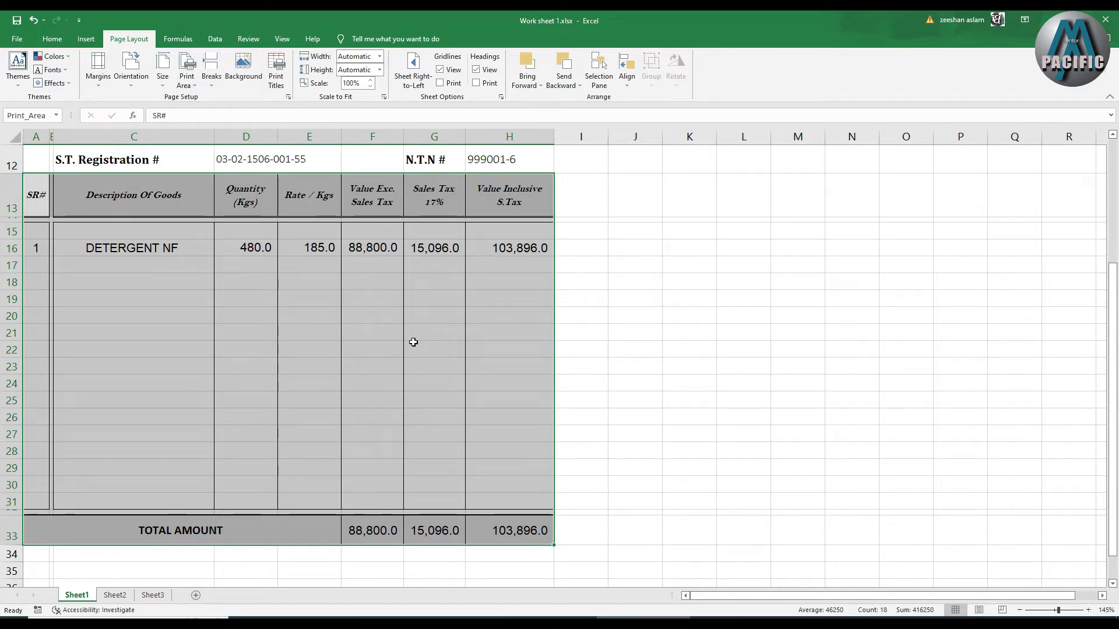
pyautogui.hotkey('ctrl', 'p')
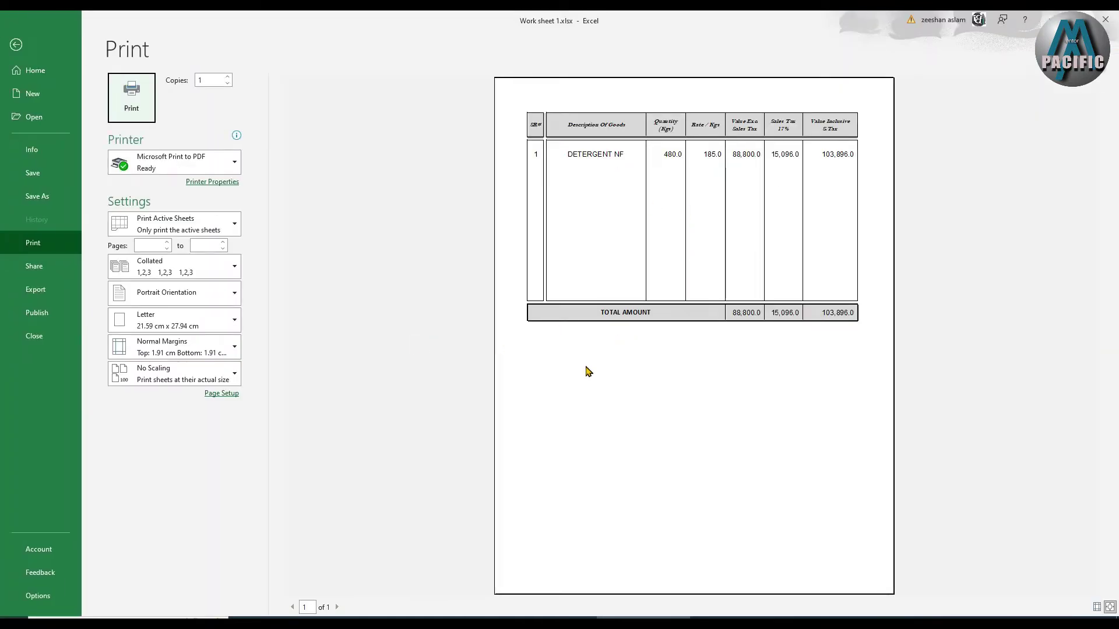
pyautogui.press('Escape')
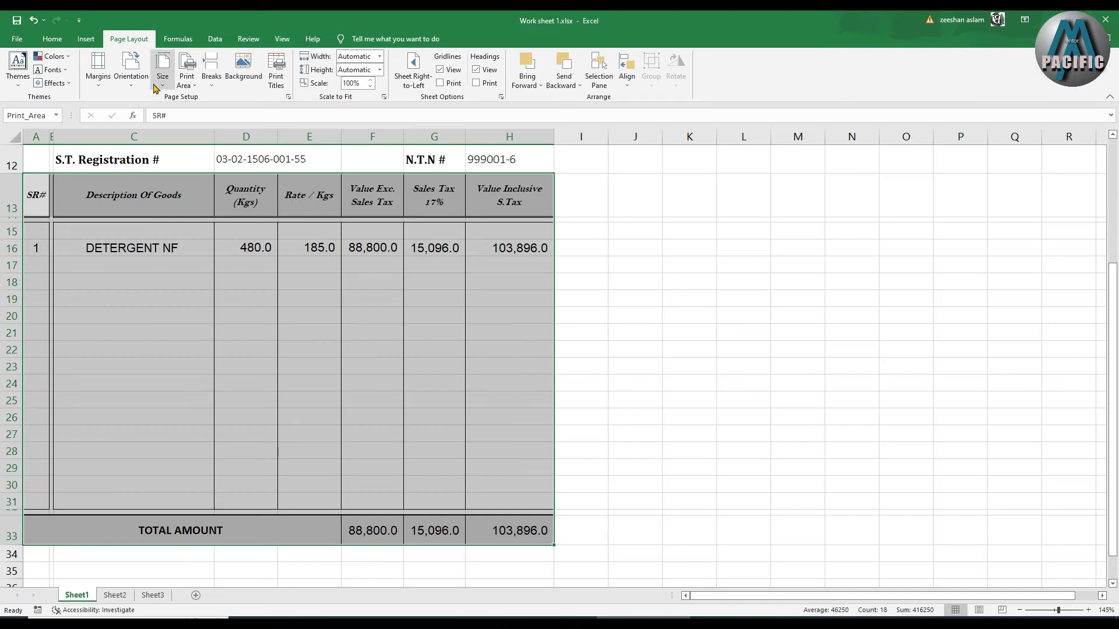
# Clear the print area covering the goods table.
pyautogui.click(179, 88)
pyautogui.click(208, 113)
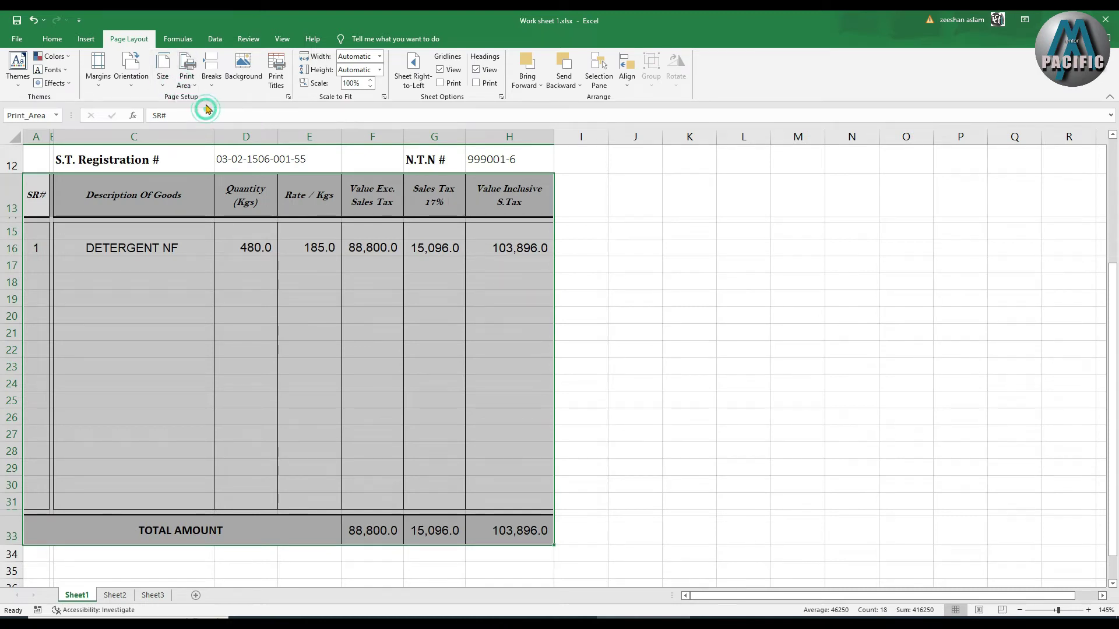
pyautogui.scroll(4, 625, 264)
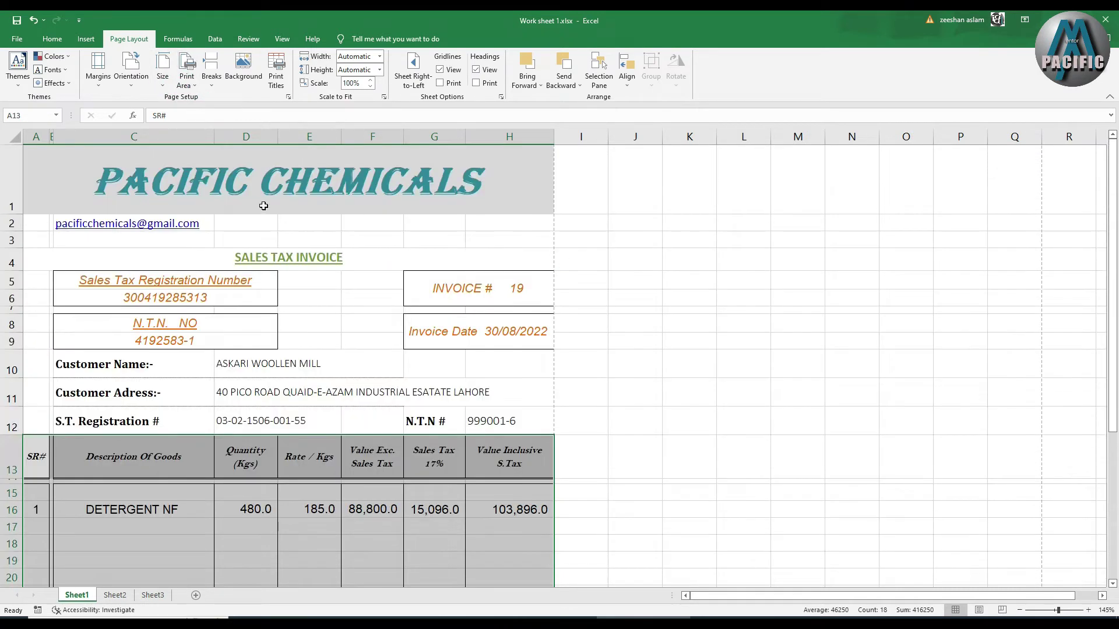
pyautogui.click(211, 81)
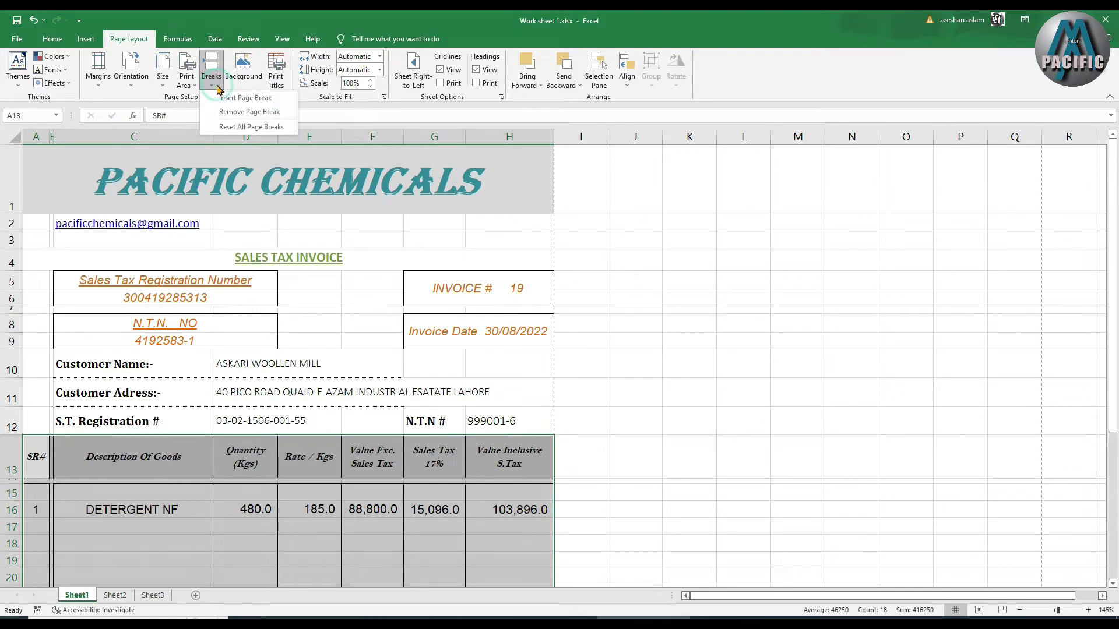
pyautogui.click(252, 103)
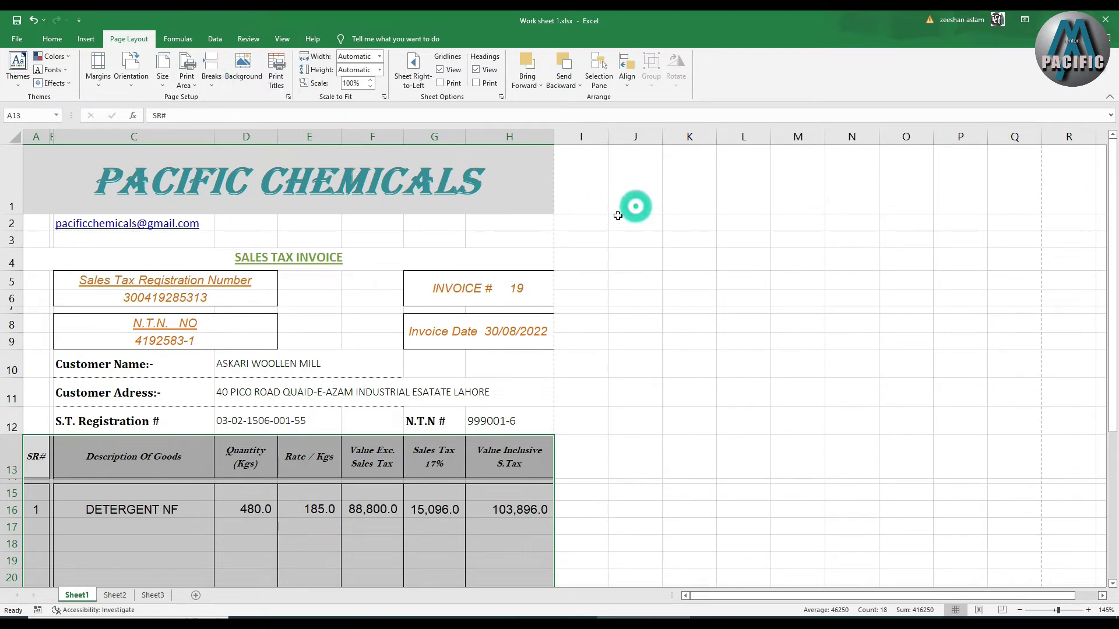
pyautogui.click(588, 280)
pyautogui.click(336, 336)
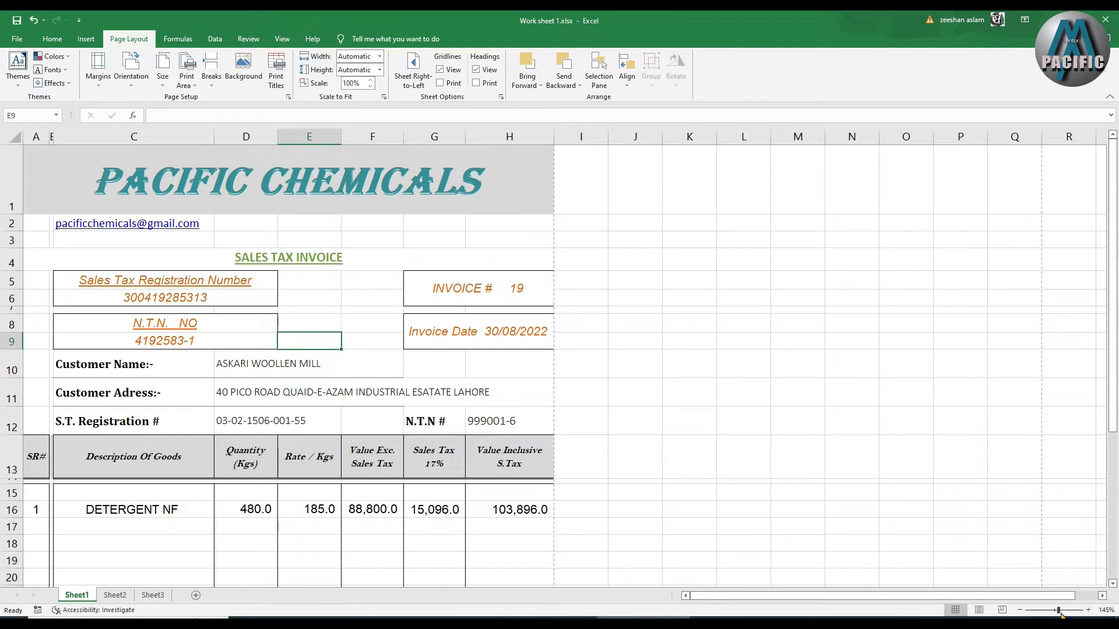
# Examine the whole invoice in Page Break Preview and return to Normal view.
pyautogui.click(1001, 610)
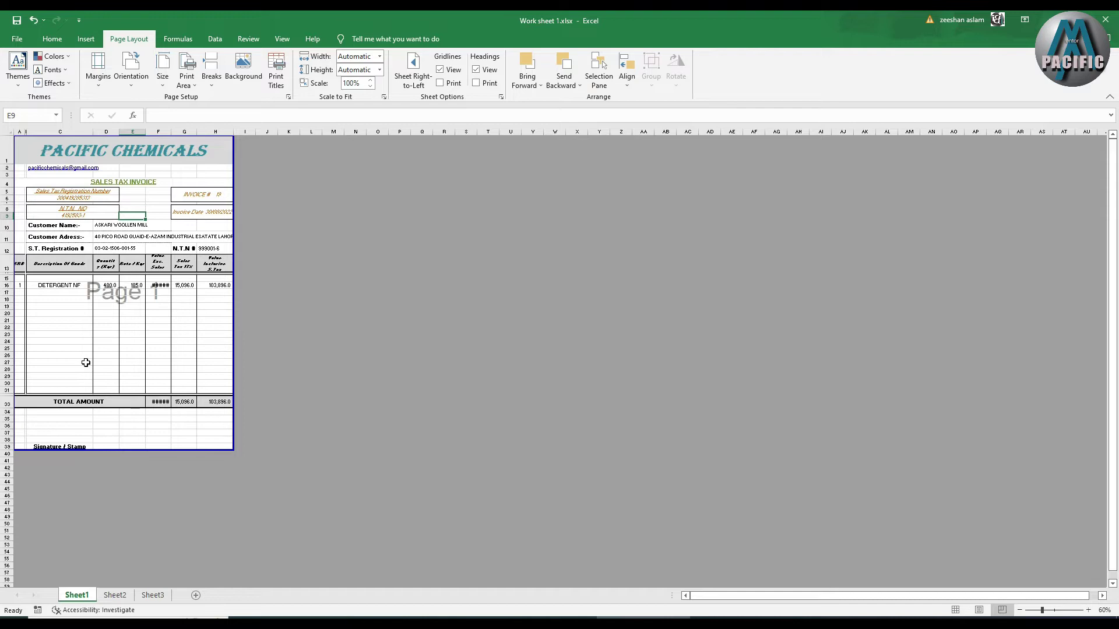
pyautogui.scroll(4, 85, 363)
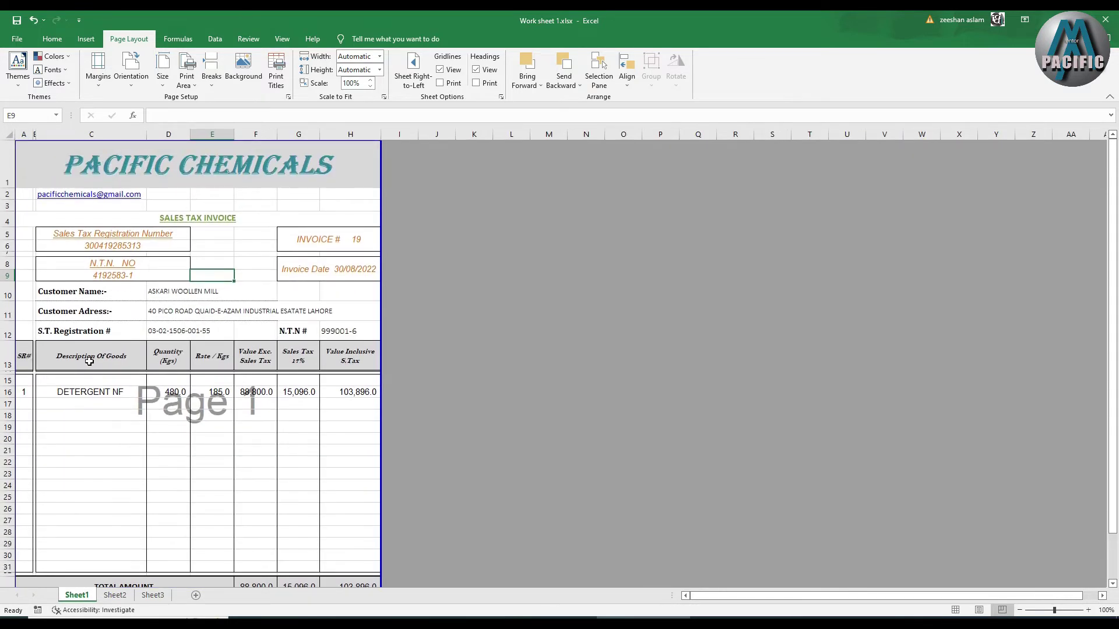
pyautogui.scroll(-4, 237, 206)
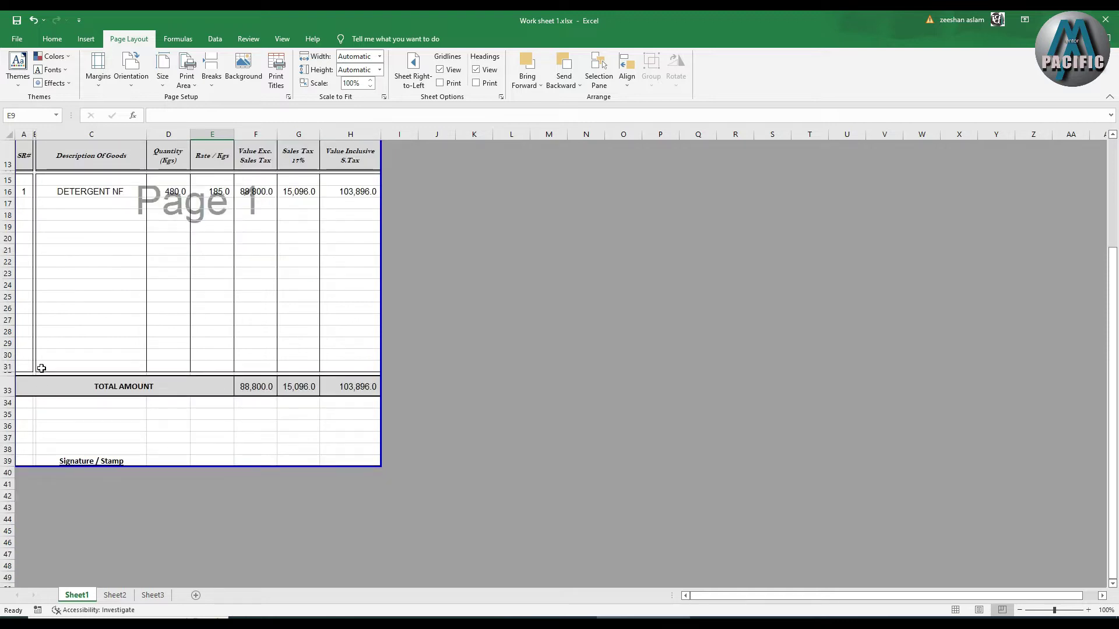
pyautogui.scroll(4, 269, 356)
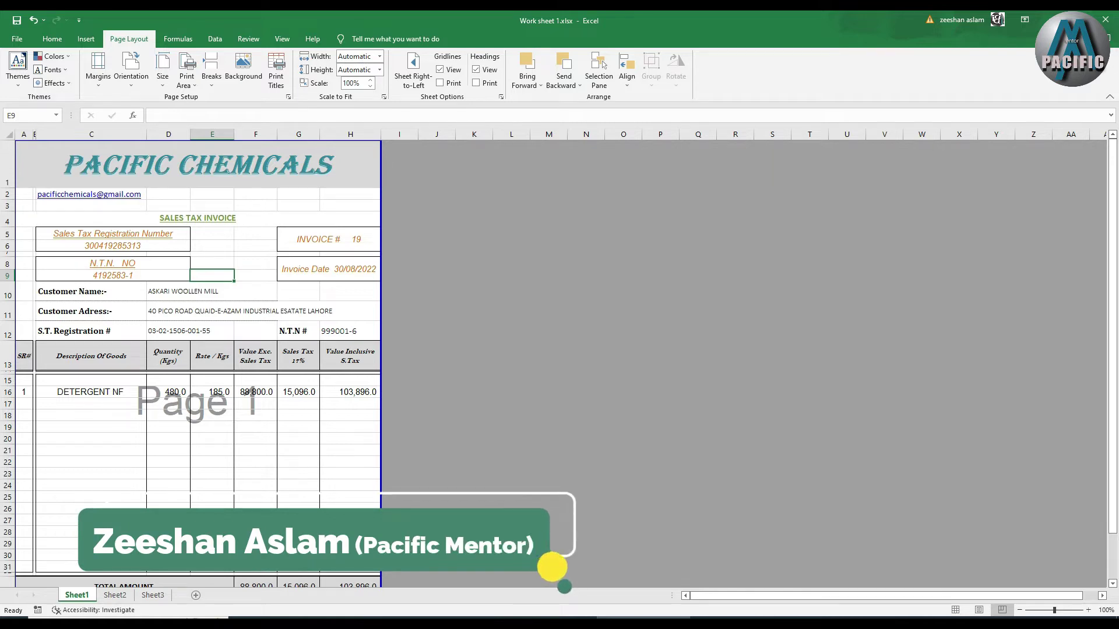
pyautogui.click(955, 610)
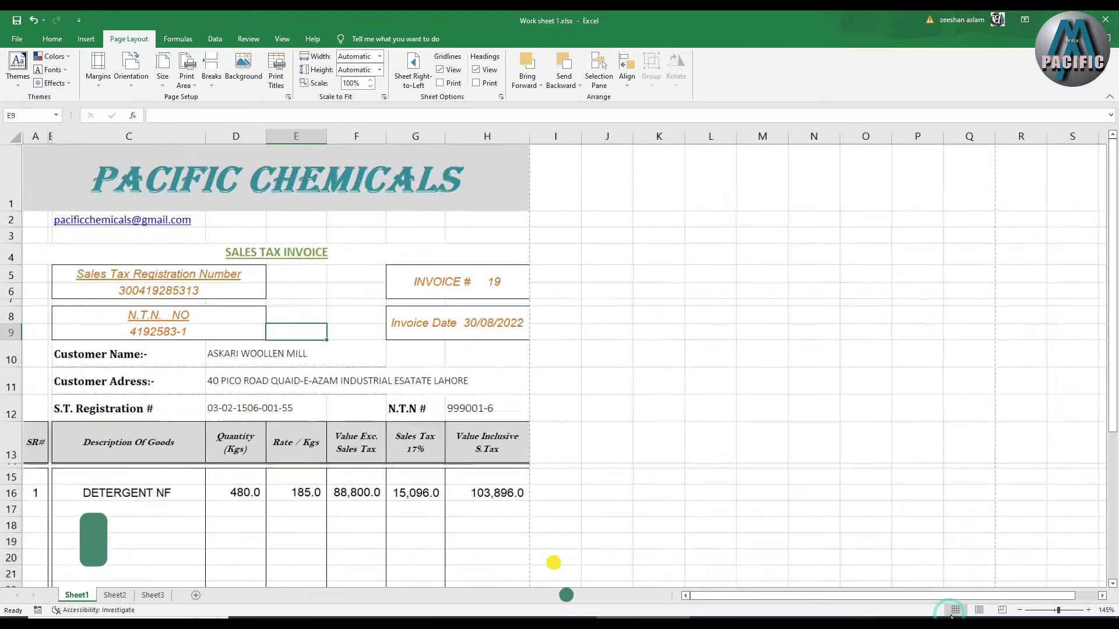
# Insert a page break above the S.T. Registration row, using cells A12:H12 as the selection.
pyautogui.click(211, 83)
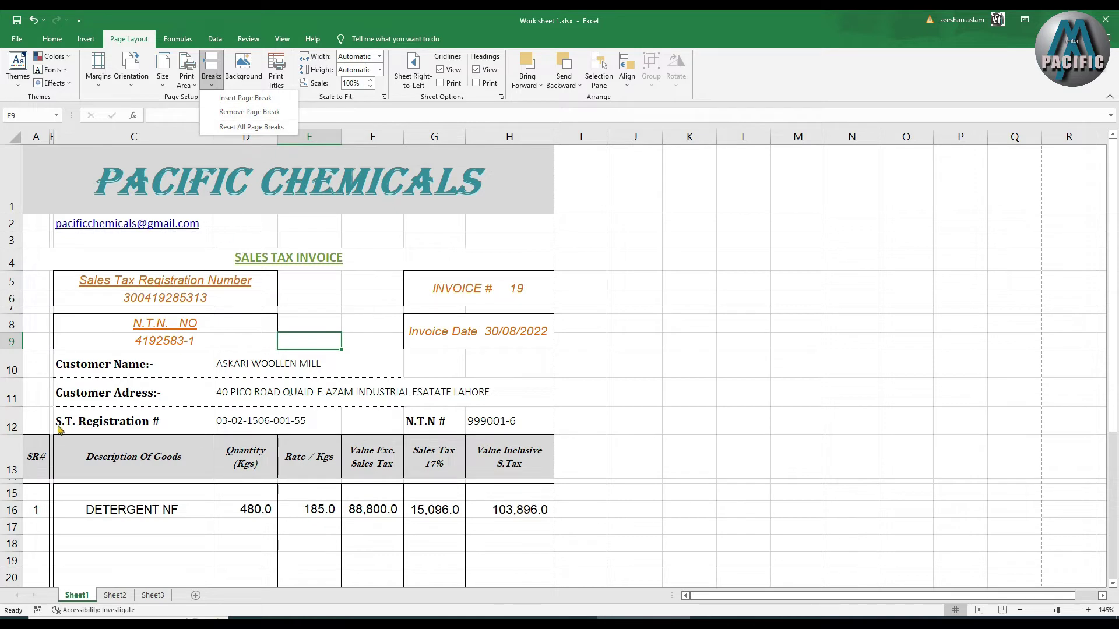
pyautogui.click(18, 435)
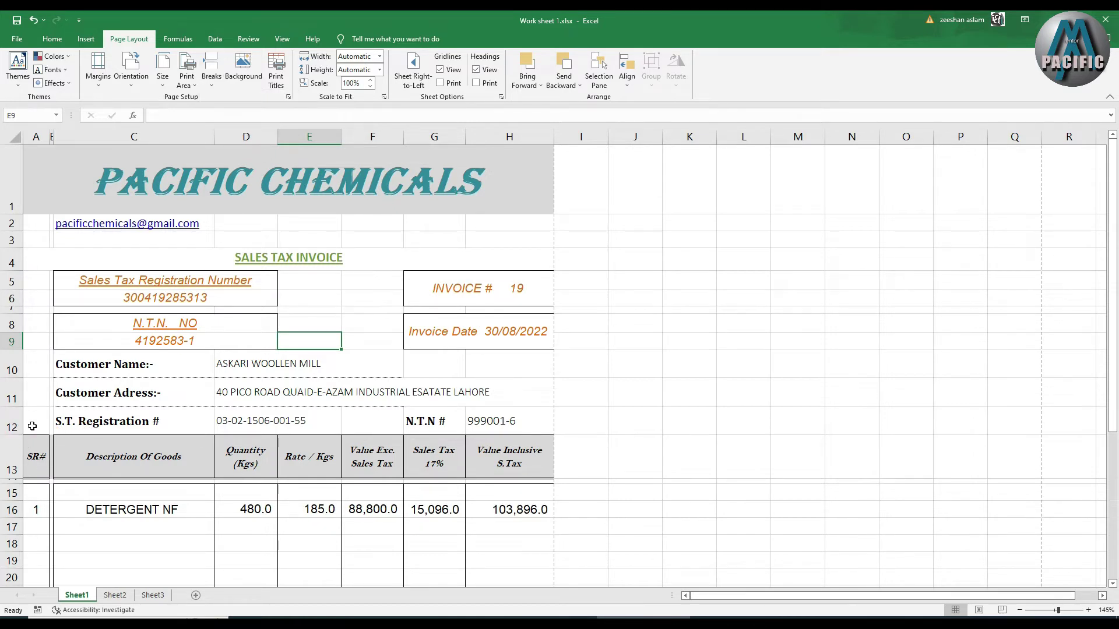
pyautogui.click(30, 425)
pyautogui.click(211, 70)
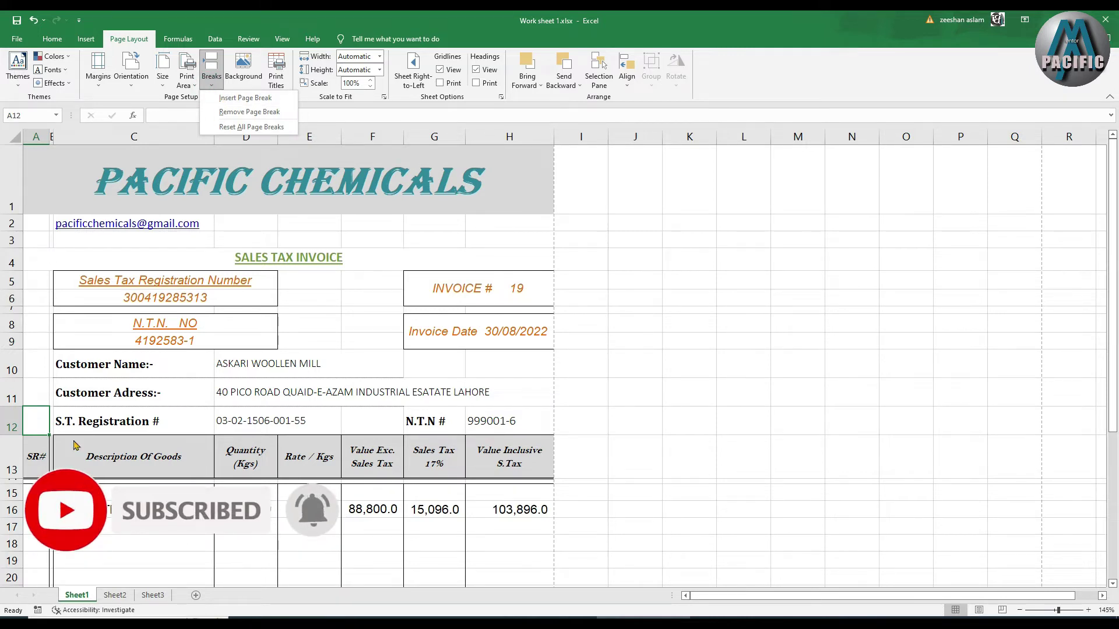
pyautogui.click(47, 441)
pyautogui.moveTo(40, 431); pyautogui.dragTo(542, 424)
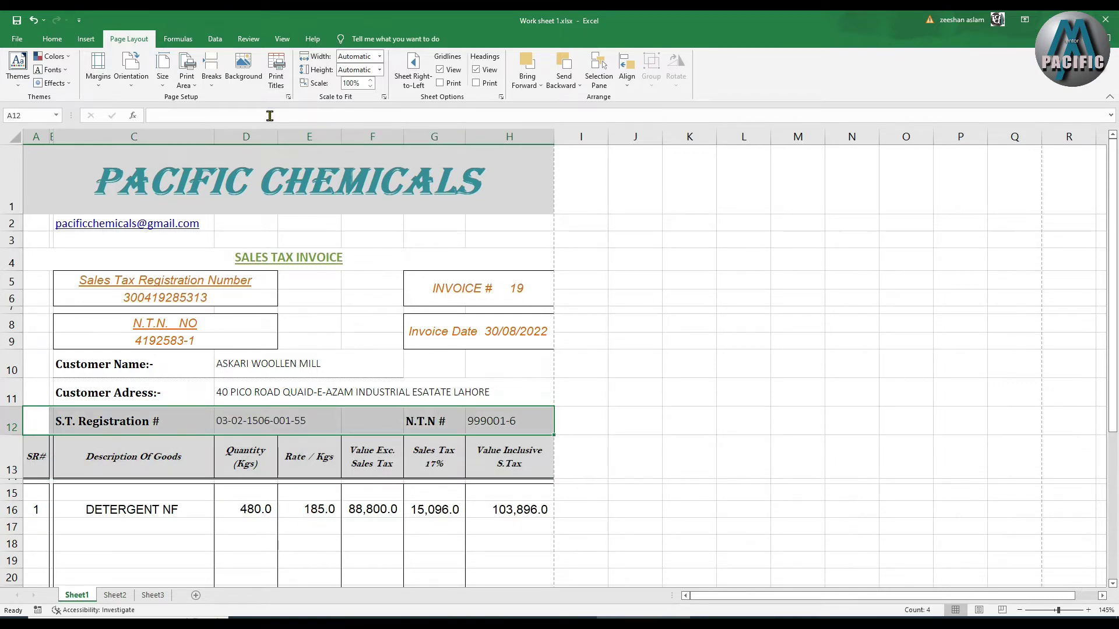
pyautogui.click(211, 84)
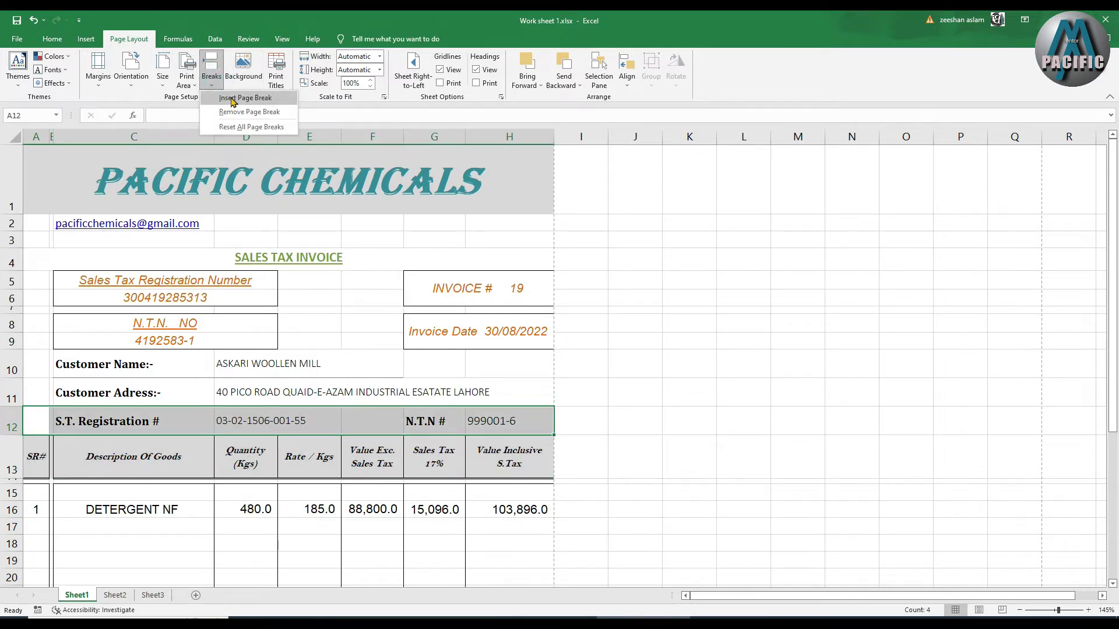
pyautogui.click(232, 97)
pyautogui.click(741, 427)
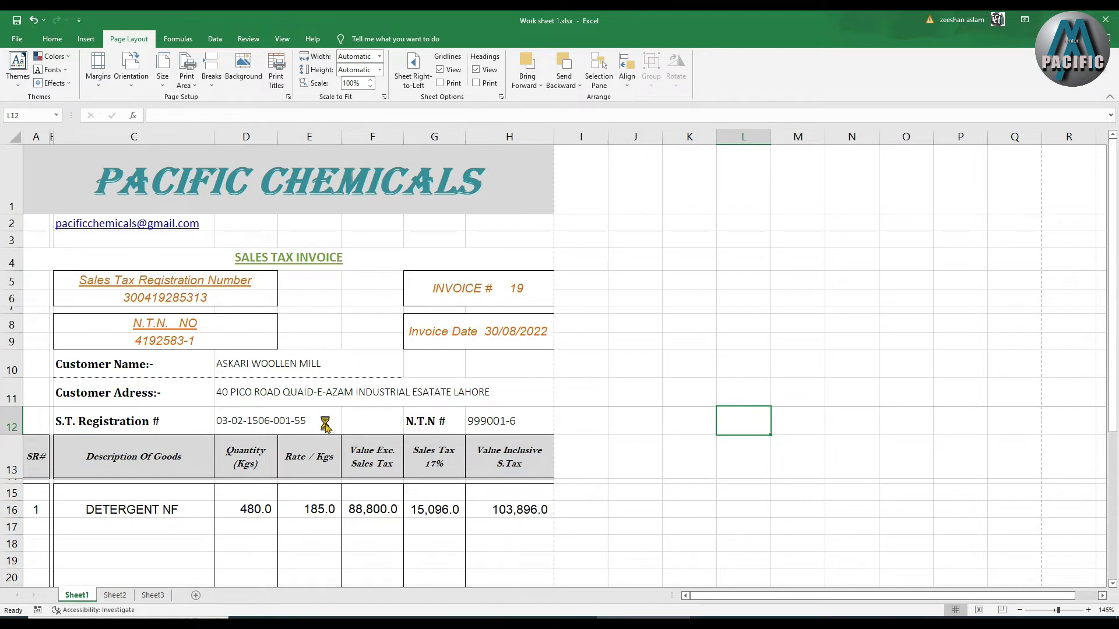
# Check both pages of the split invoice in the print preview.
pyautogui.hotkey('ctrl', 'p')
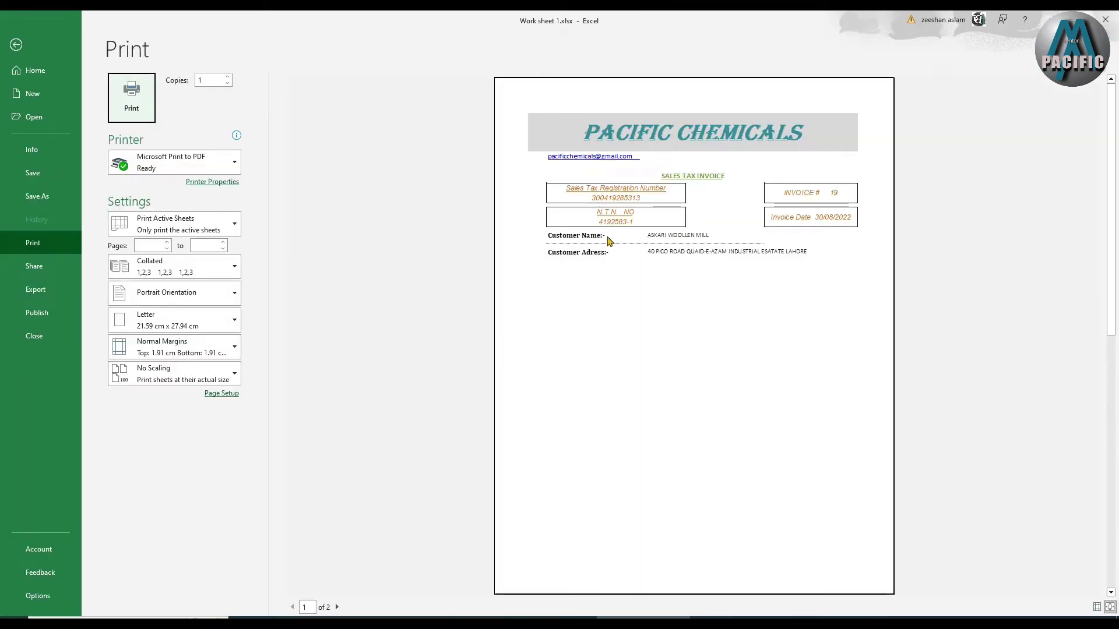
pyautogui.scroll(-2, 603, 271)
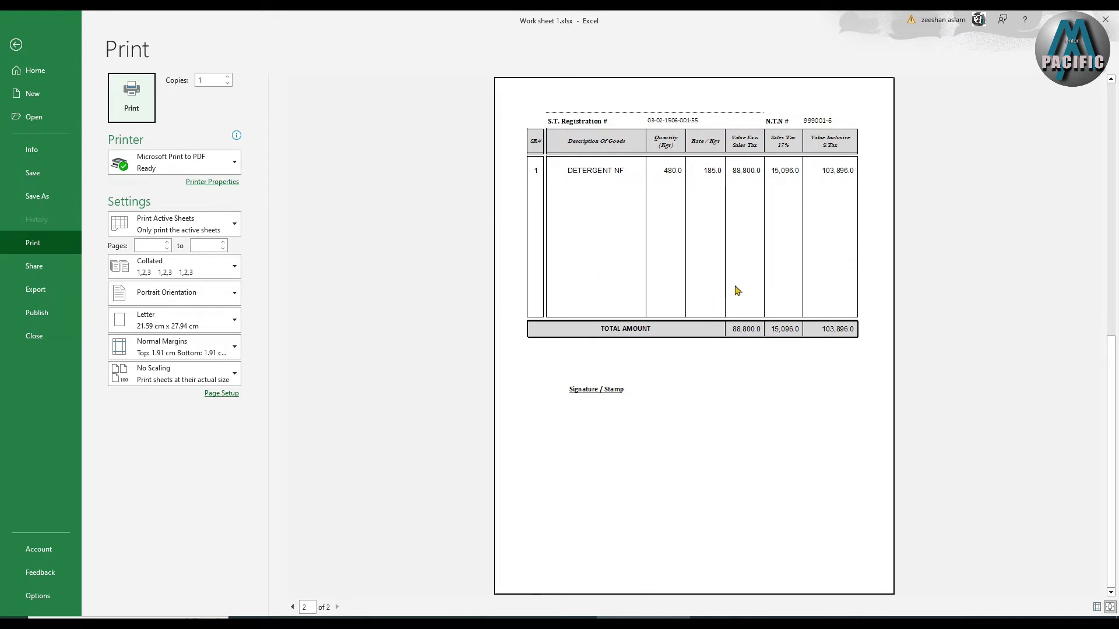
pyautogui.scroll(2, 722, 307)
pyautogui.scroll(-2, 722, 307)
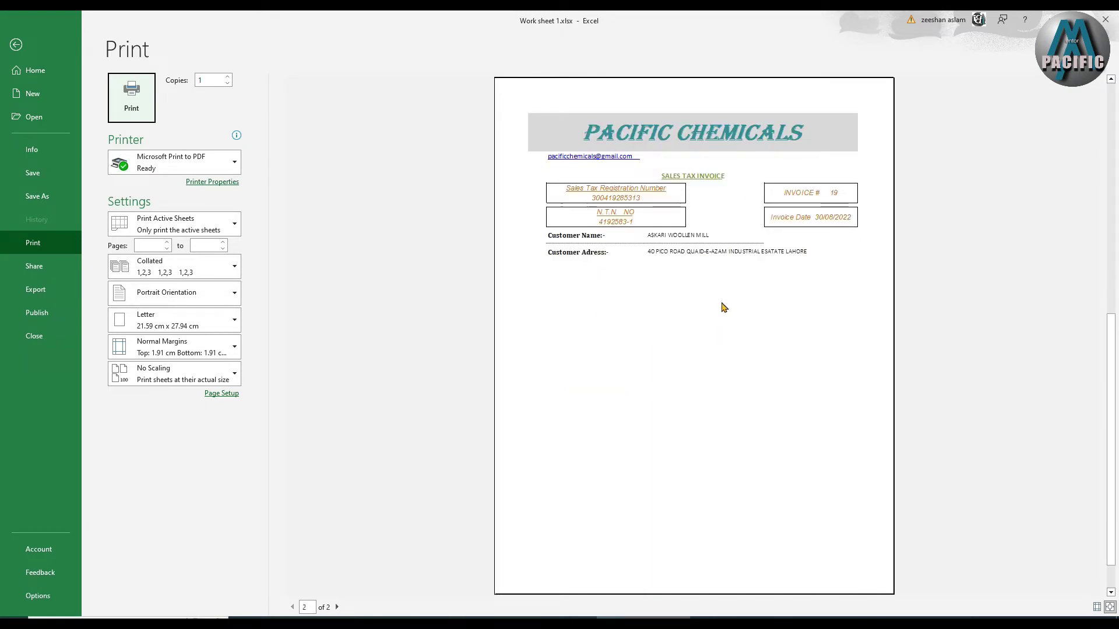
pyautogui.click(1111, 263)
pyautogui.click(1113, 414)
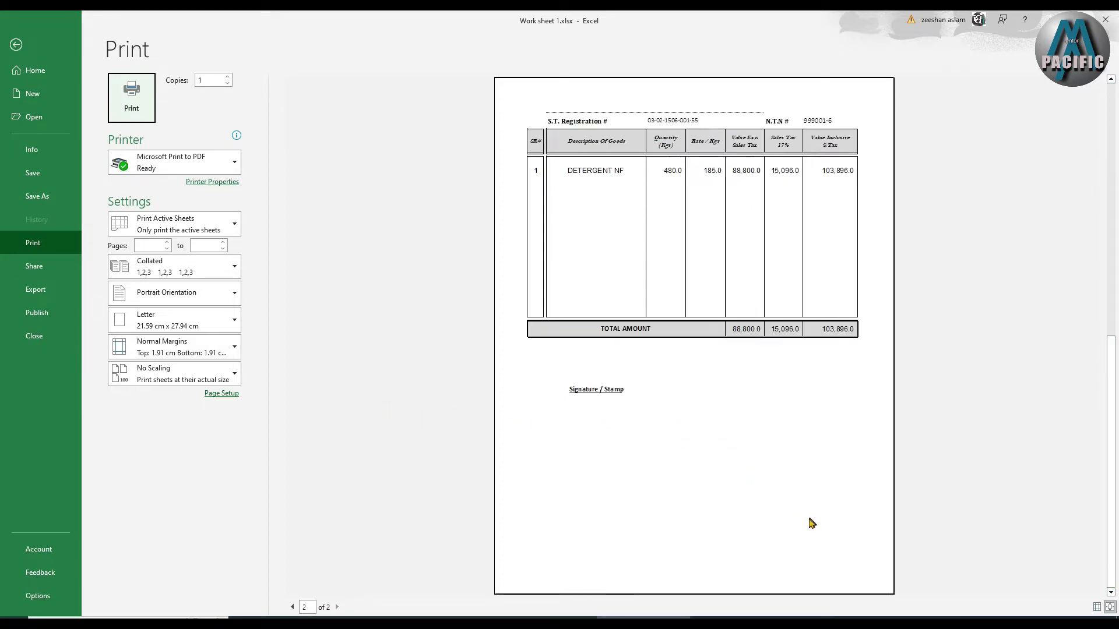
# Show the margin guides on the print preview page and return to the worksheet.
pyautogui.click(1097, 607)
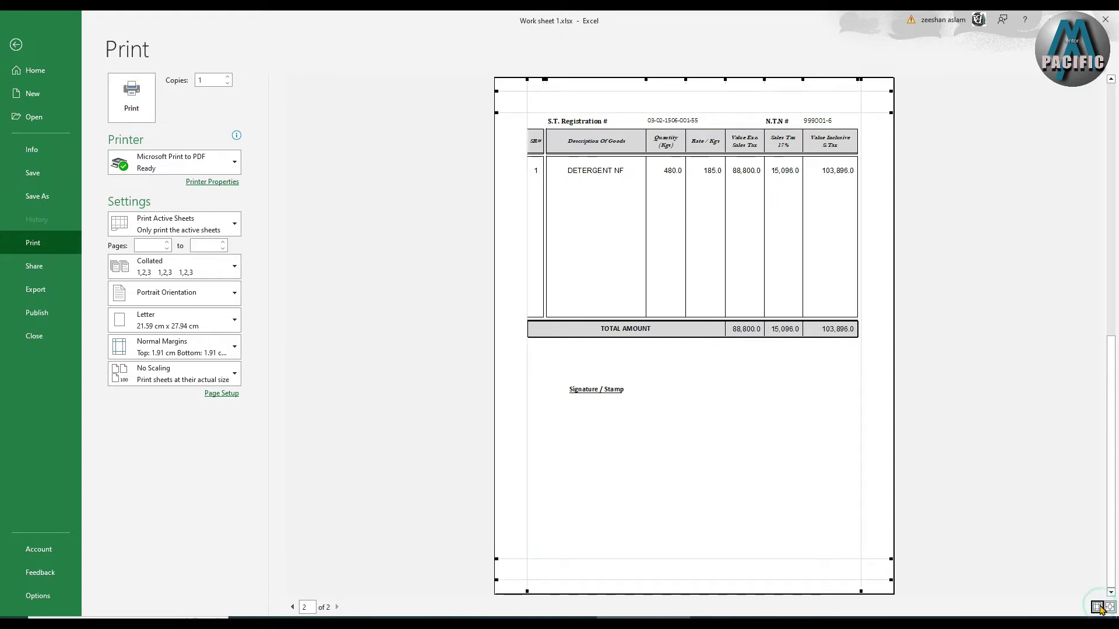
pyautogui.click(889, 92)
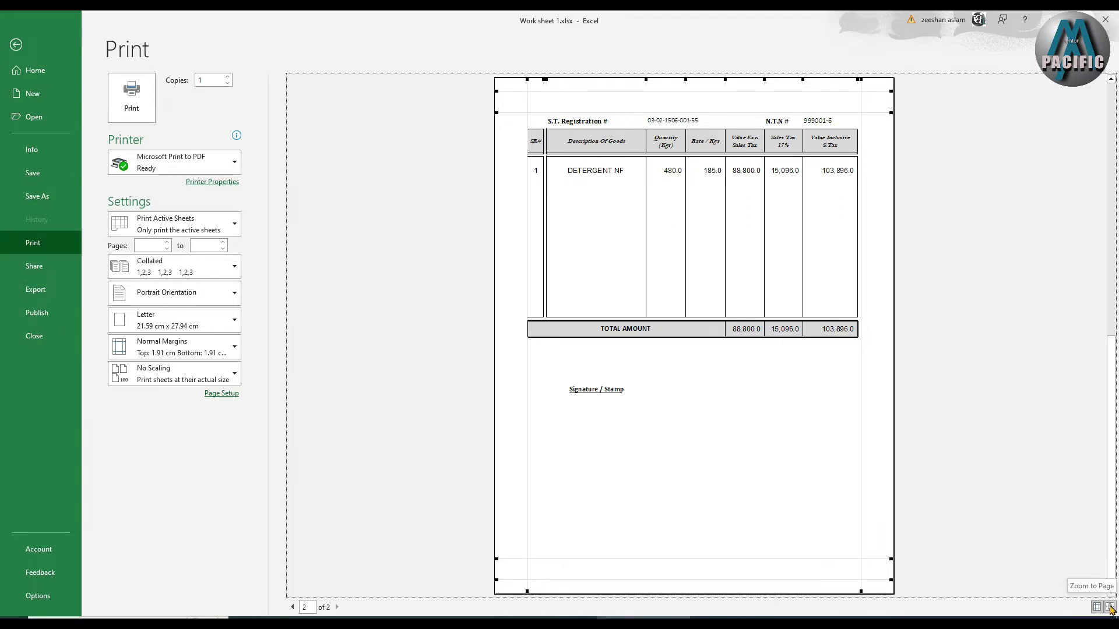
pyautogui.press('Escape')
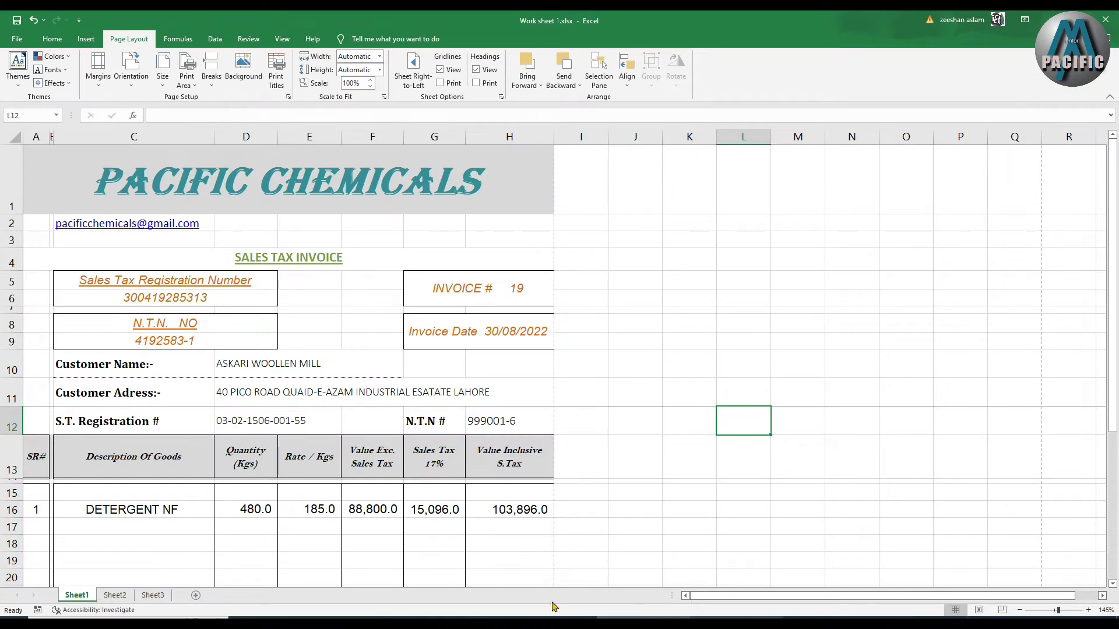
# Remove the page break above row 12 and display the invoice in the print preview.
pyautogui.click(211, 69)
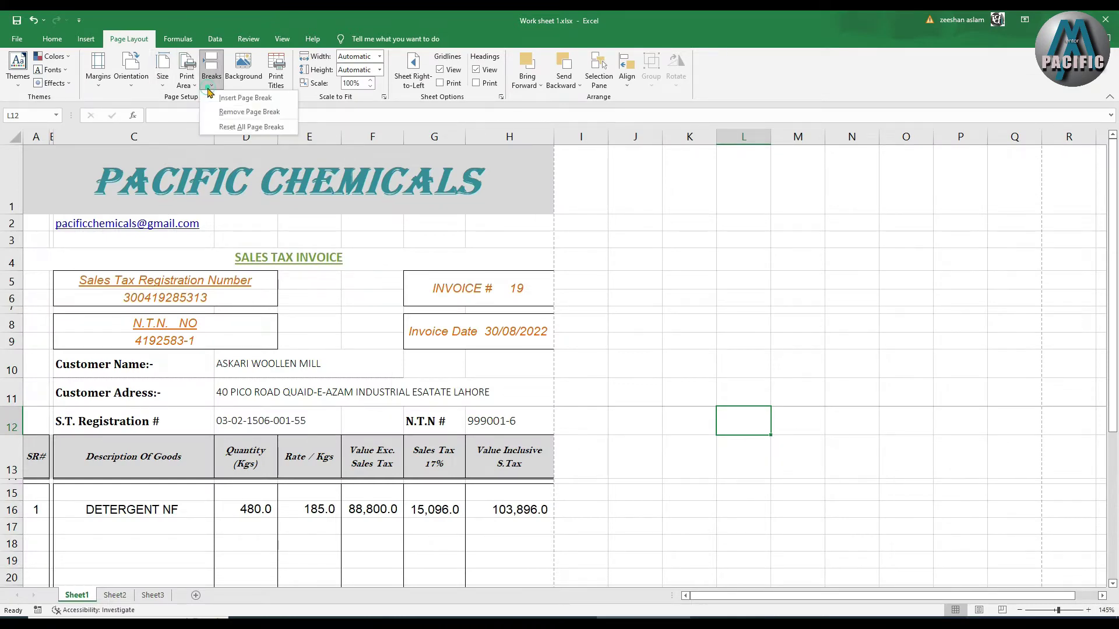
pyautogui.click(223, 113)
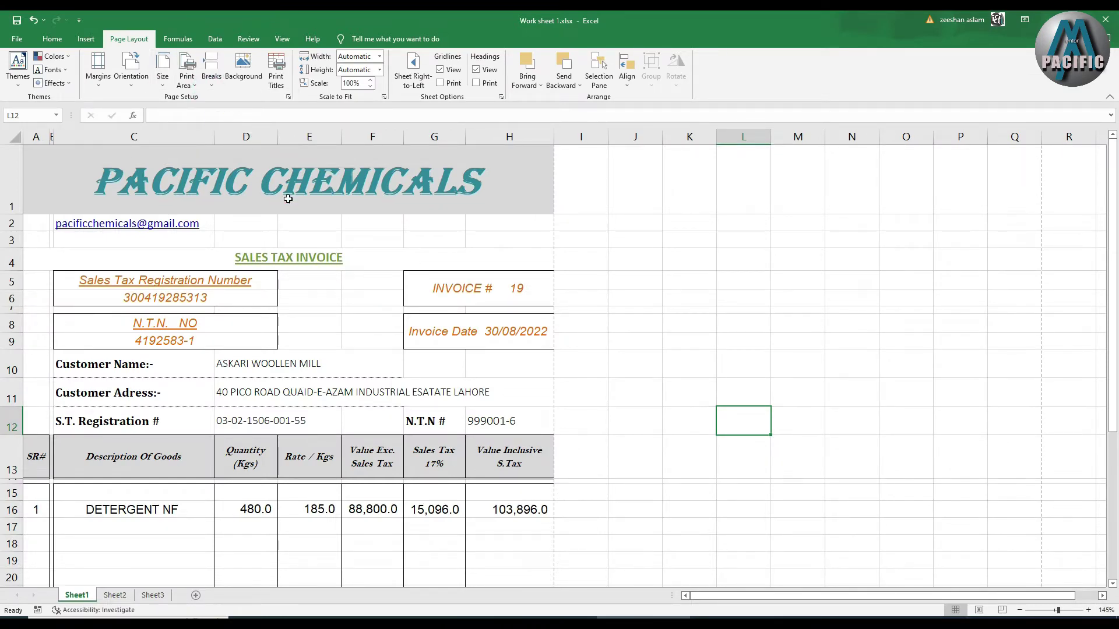
pyautogui.hotkey('ctrl', 'p')
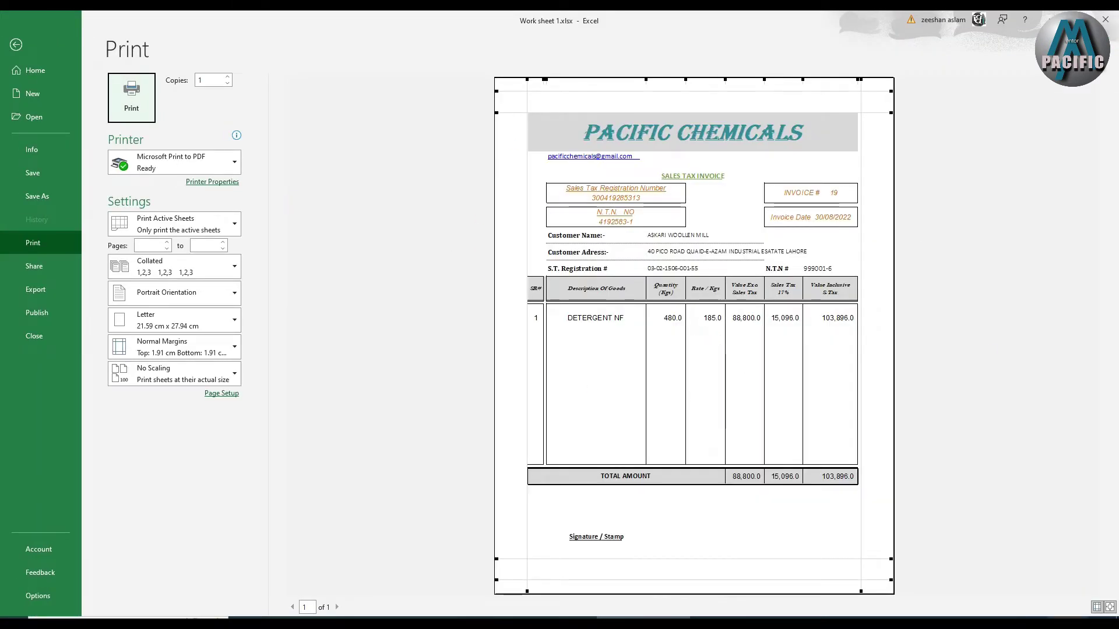
# Hide the margin guides, compare the full-page and enlarged views of the print preview, and return to the worksheet.
pyautogui.click(1109, 607)
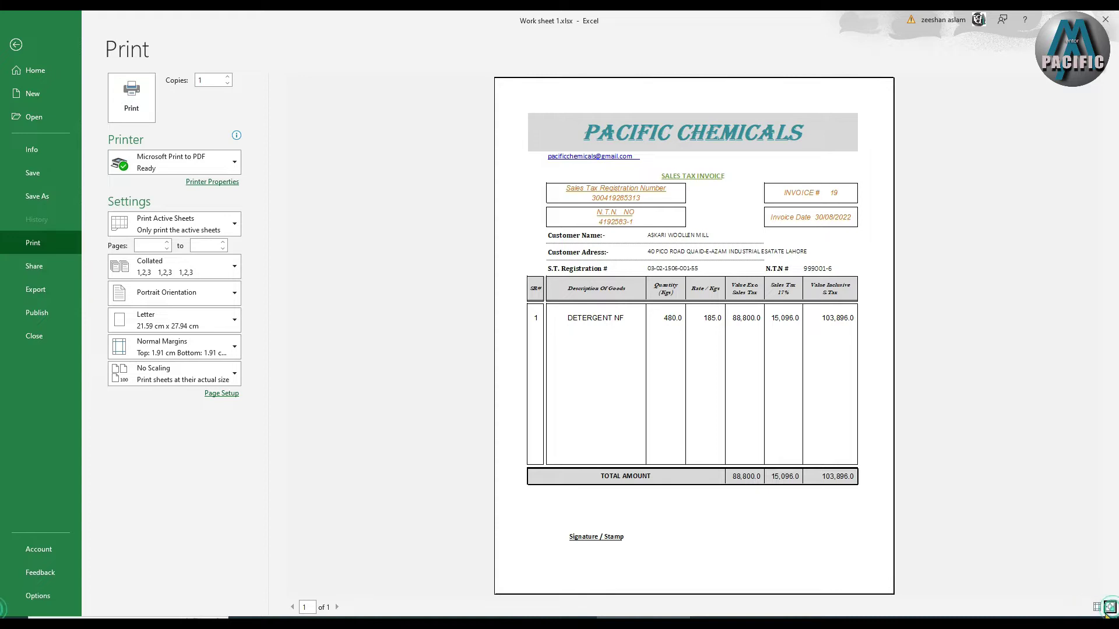
pyautogui.click(1097, 608)
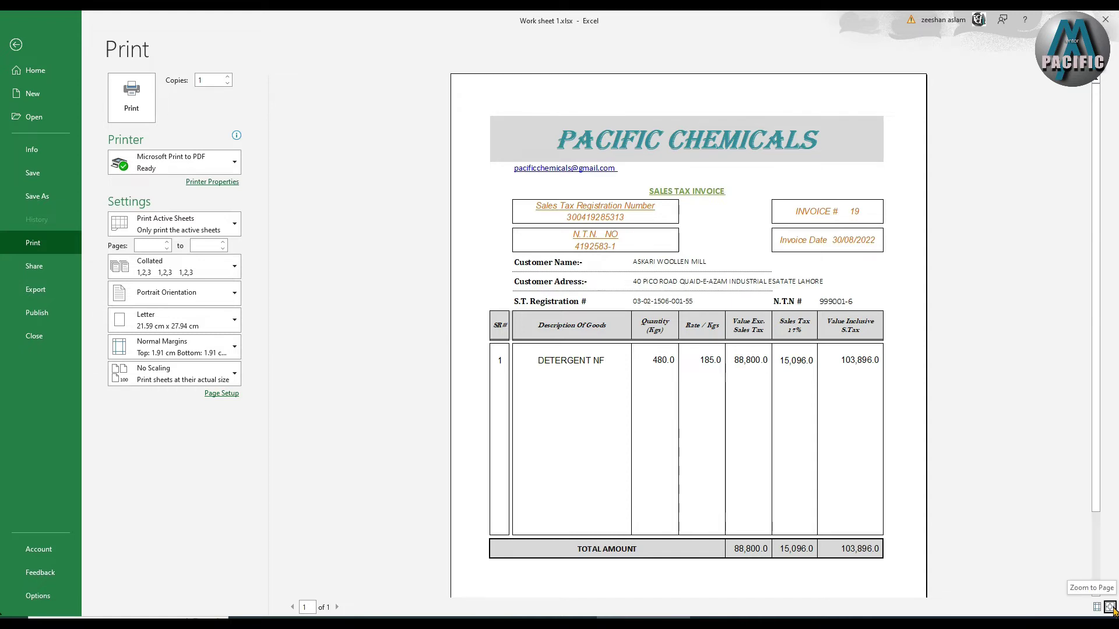
pyautogui.click(1099, 599)
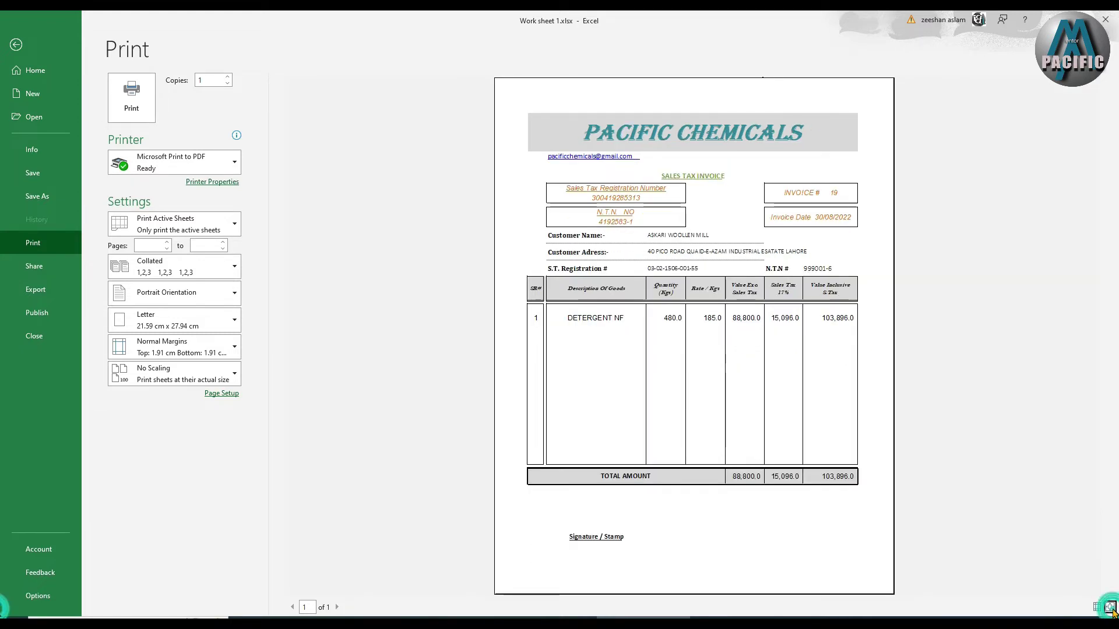
pyautogui.click(752, 371)
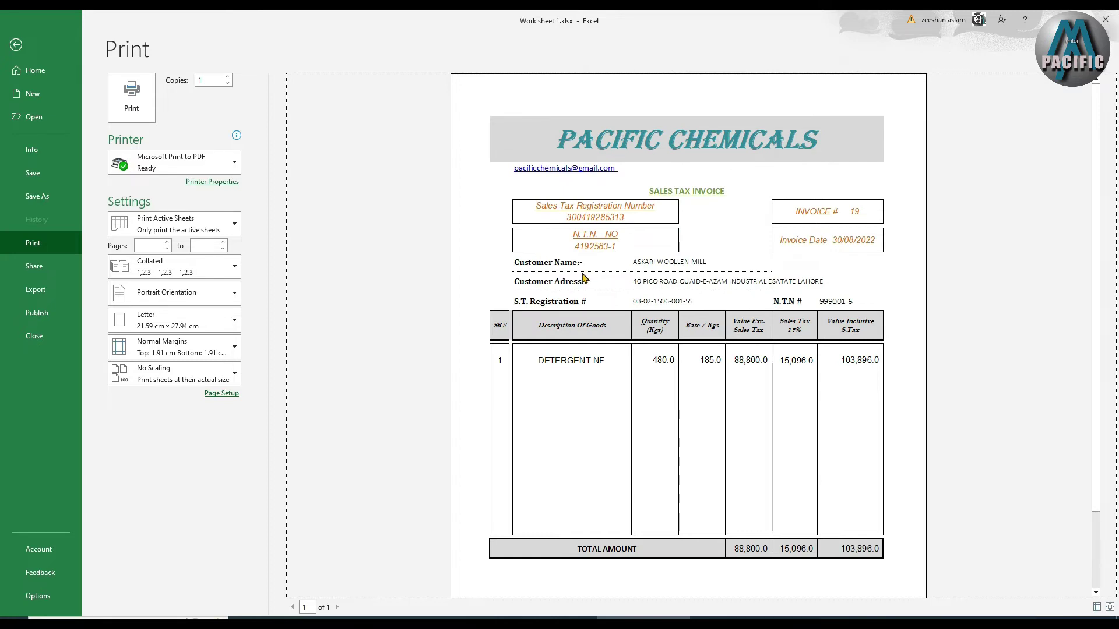
pyautogui.press('Escape')
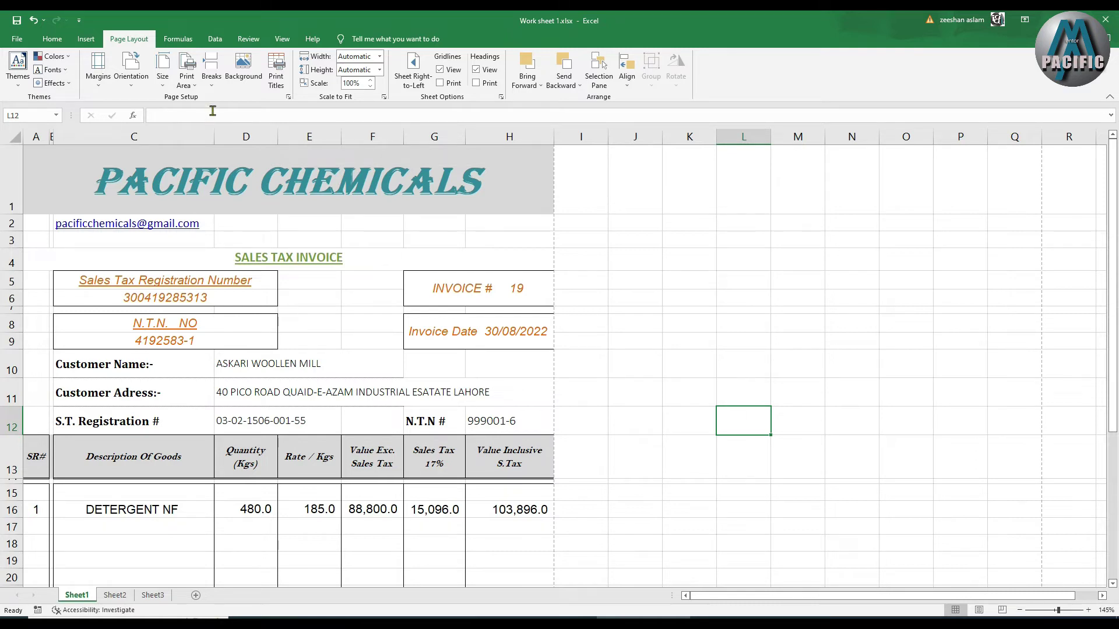
# Reset all page breaks on the invoice sheet.
pyautogui.click(211, 75)
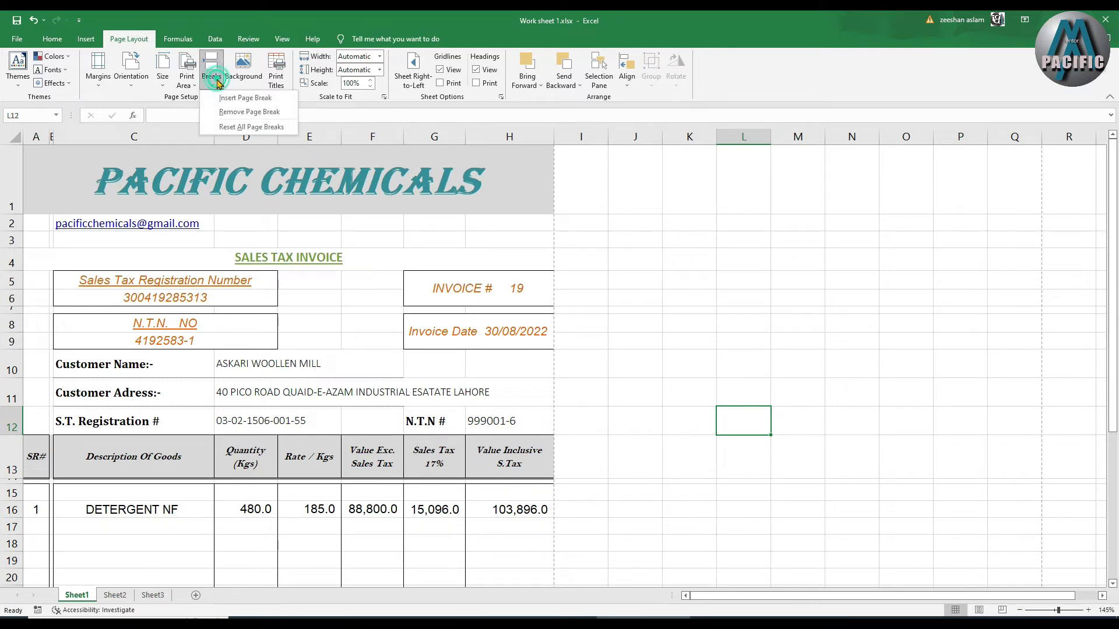
pyautogui.click(222, 127)
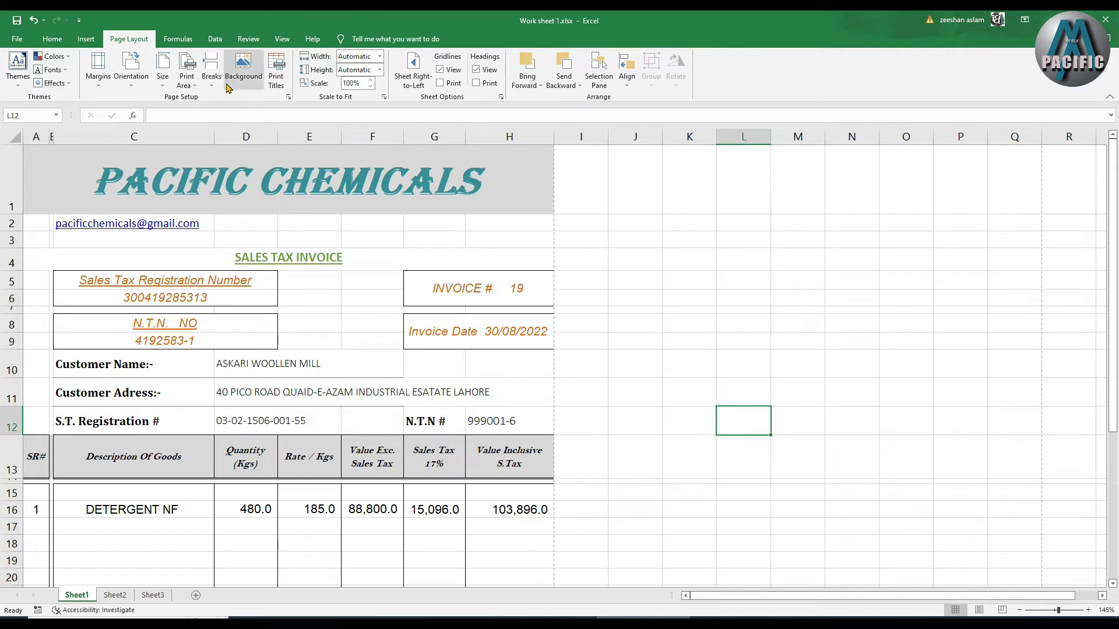
pyautogui.click(586, 261)
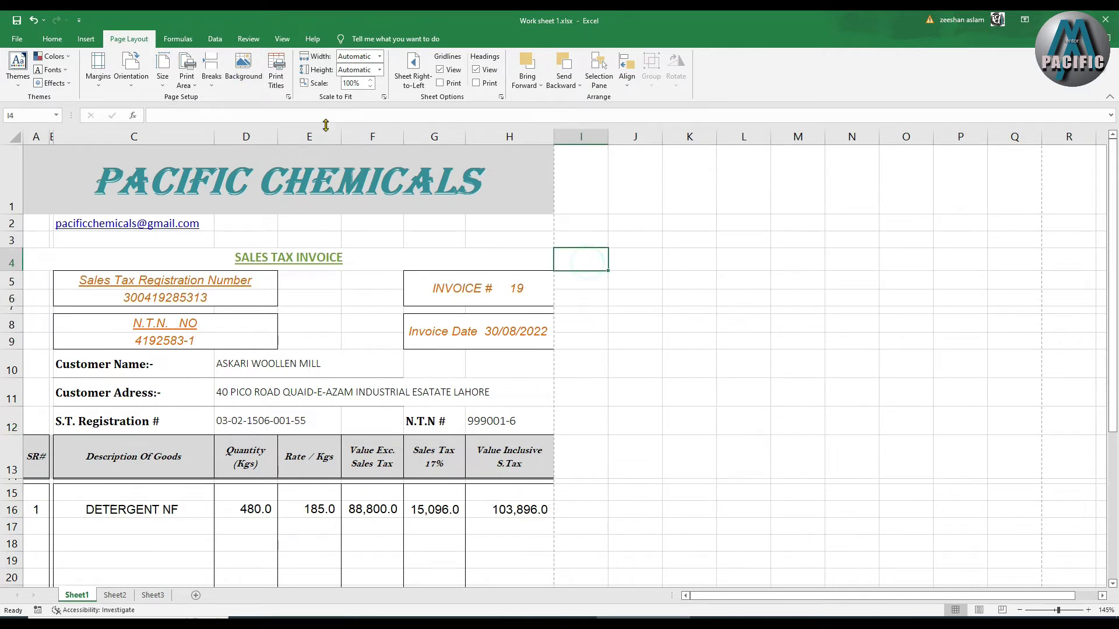
# Browse the Bing picture categories for a sheet background, look through the Friends pictures, and leave without inserting one.
pyautogui.click(252, 85)
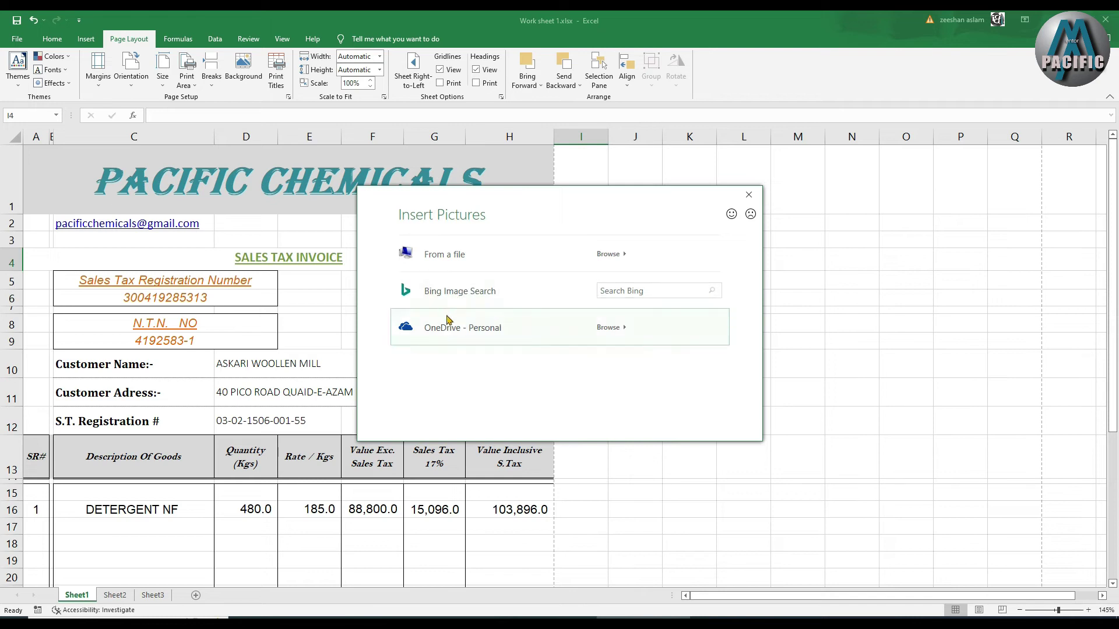
pyautogui.click(481, 299)
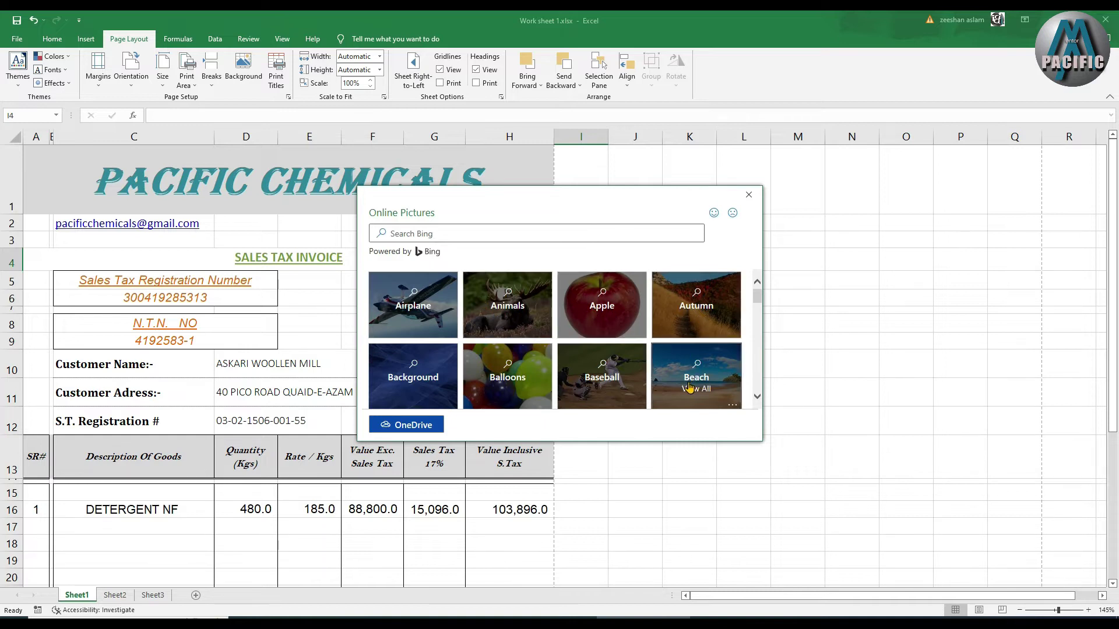
pyautogui.scroll(-3, 690, 387)
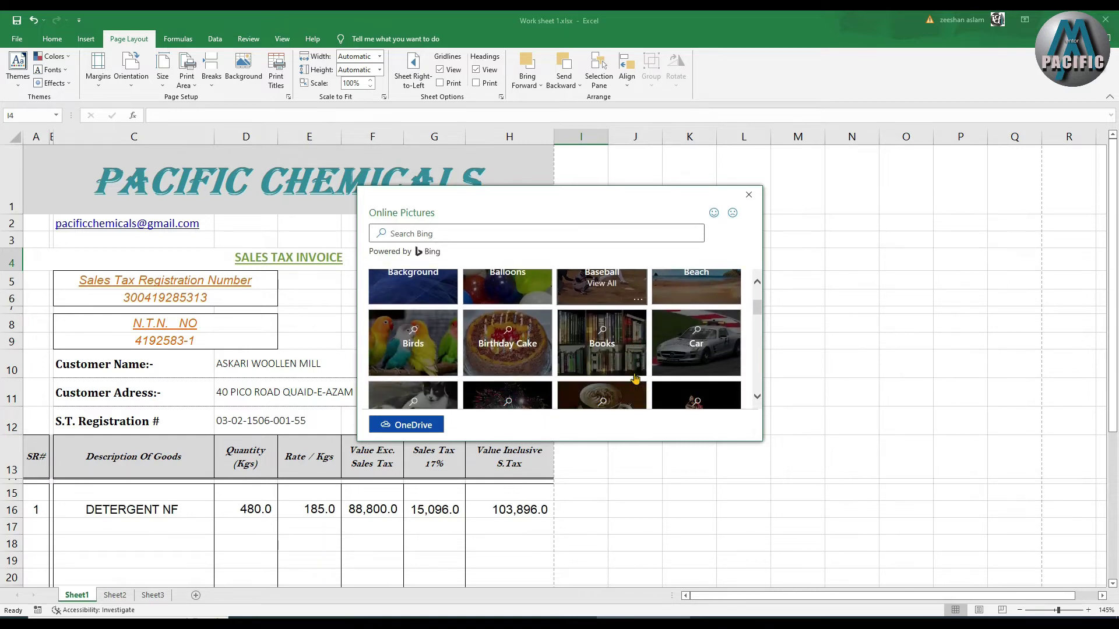
pyautogui.scroll(-5, 635, 379)
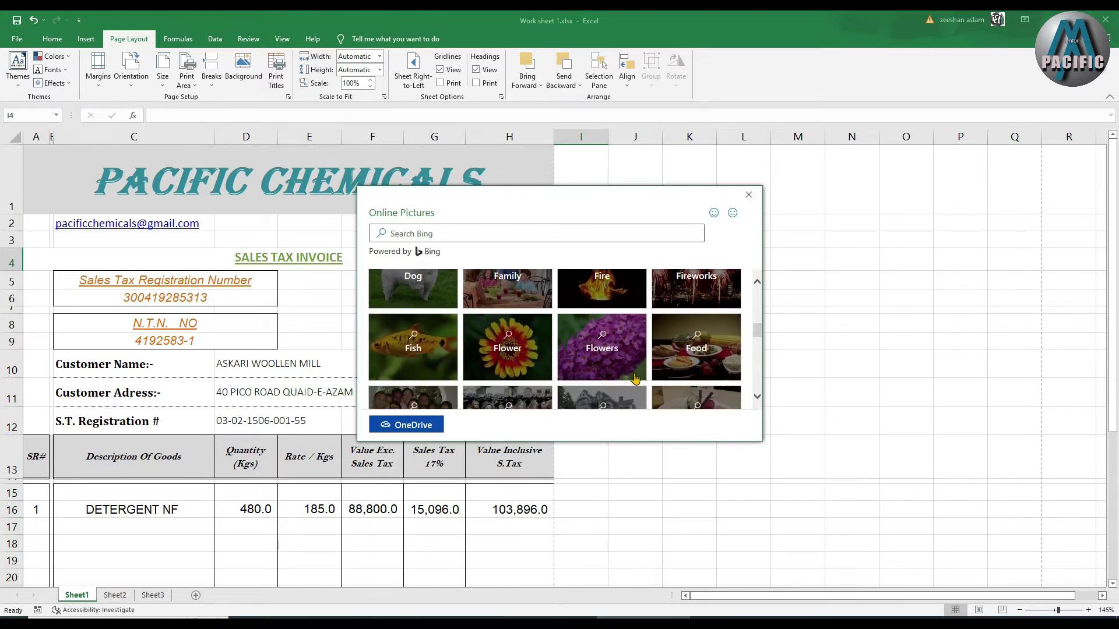
pyautogui.scroll(-1, 635, 379)
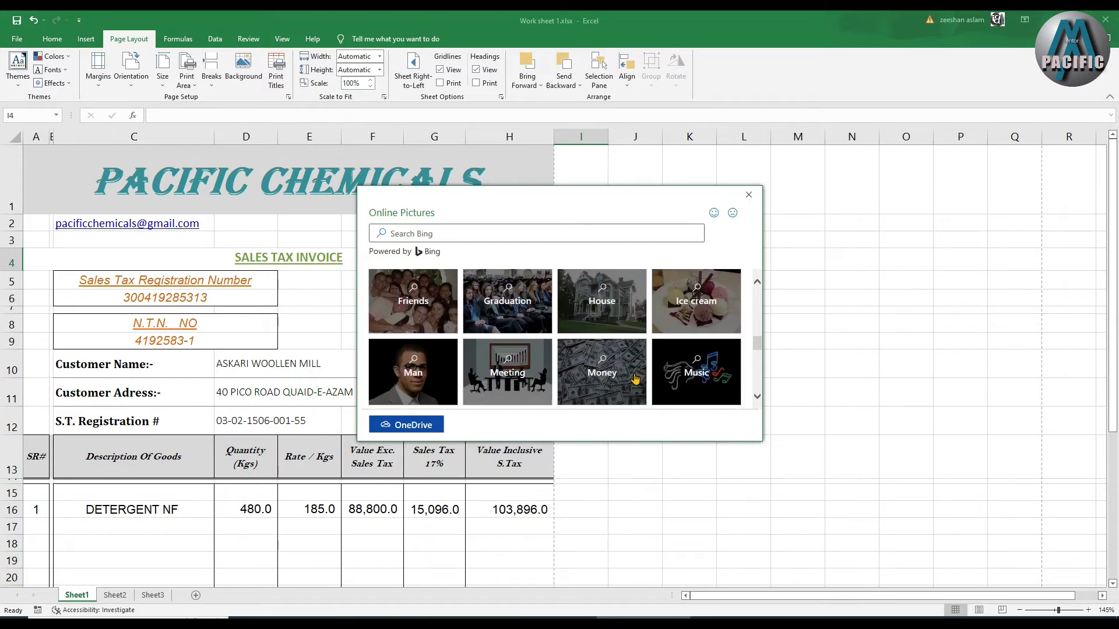
pyautogui.click(423, 297)
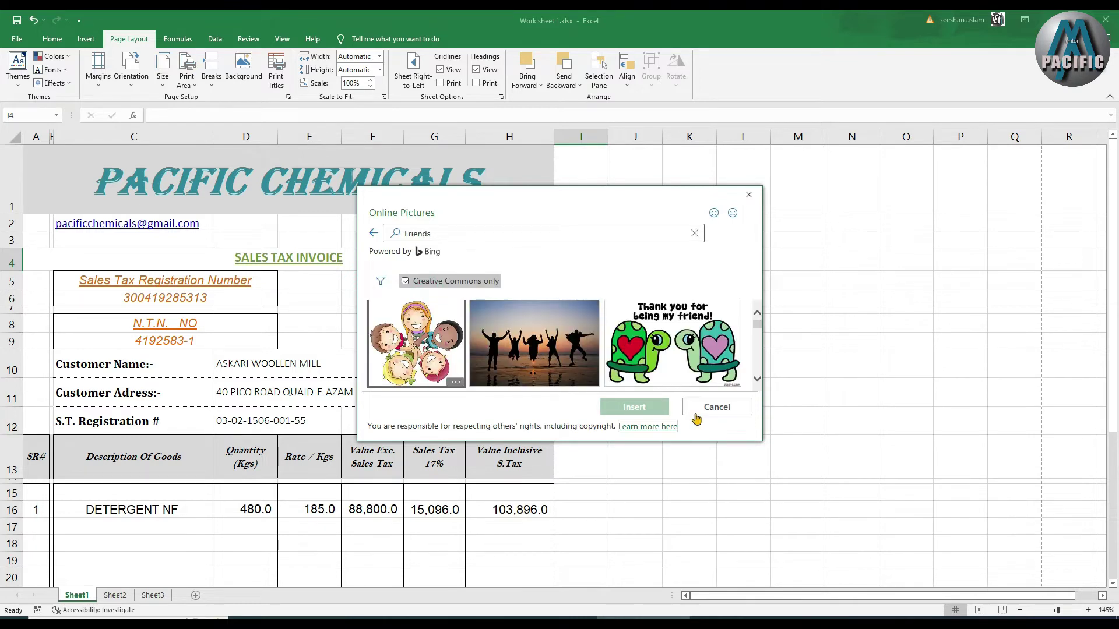
pyautogui.scroll(-1, 486, 352)
pyautogui.scroll(-2, 486, 352)
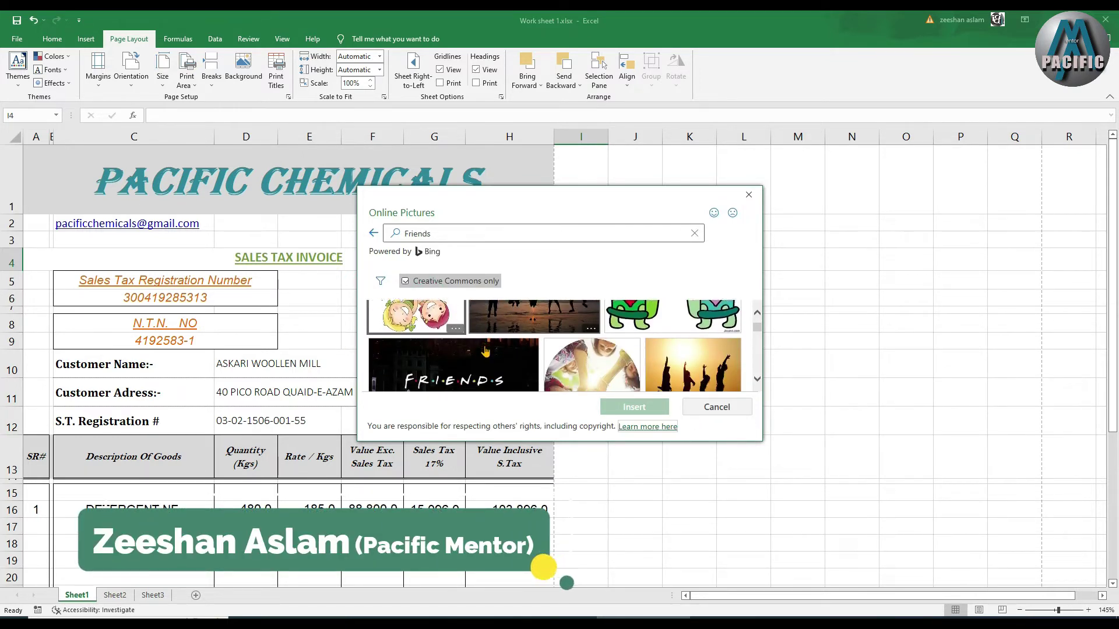
pyautogui.click(717, 407)
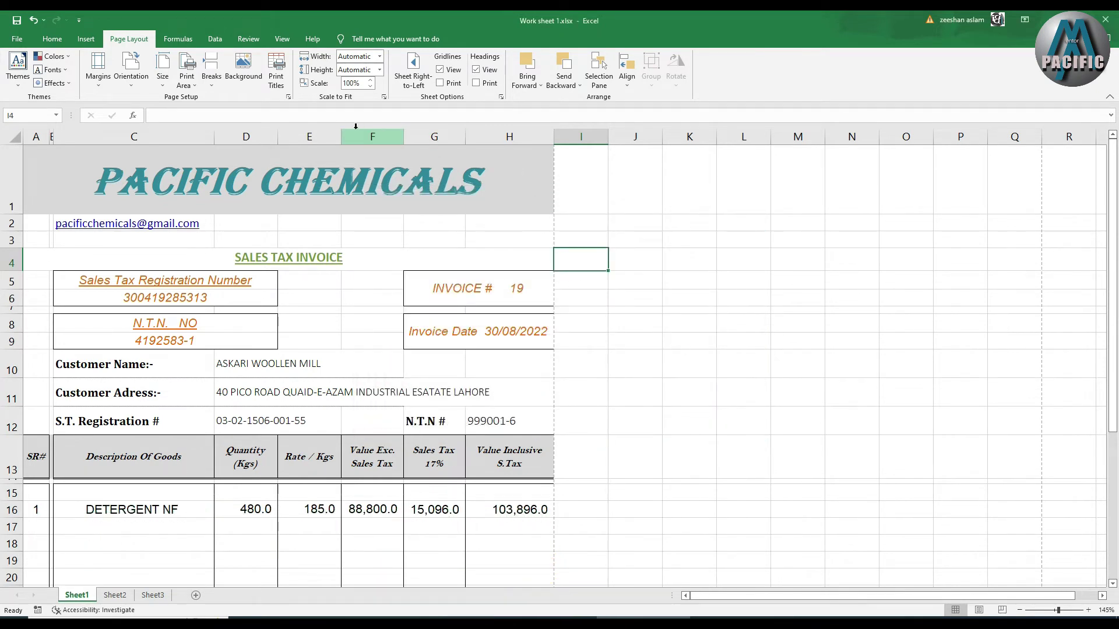
# Set the tropical shoreline picture from Bing's Beach category as the invoice sheet's background.
pyautogui.click(252, 81)
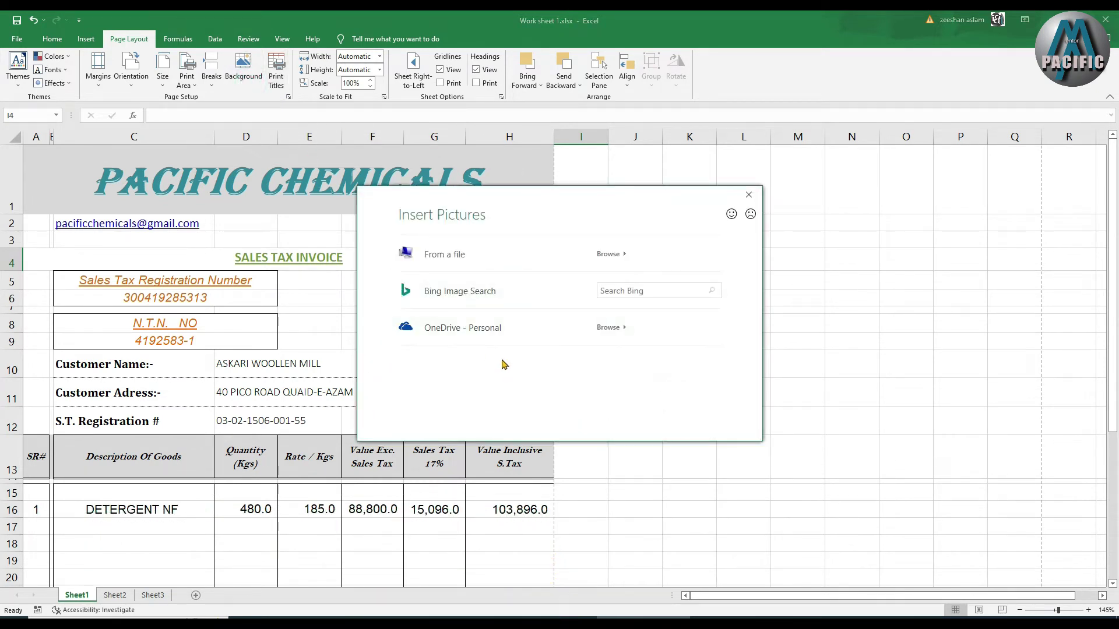
pyautogui.click(492, 291)
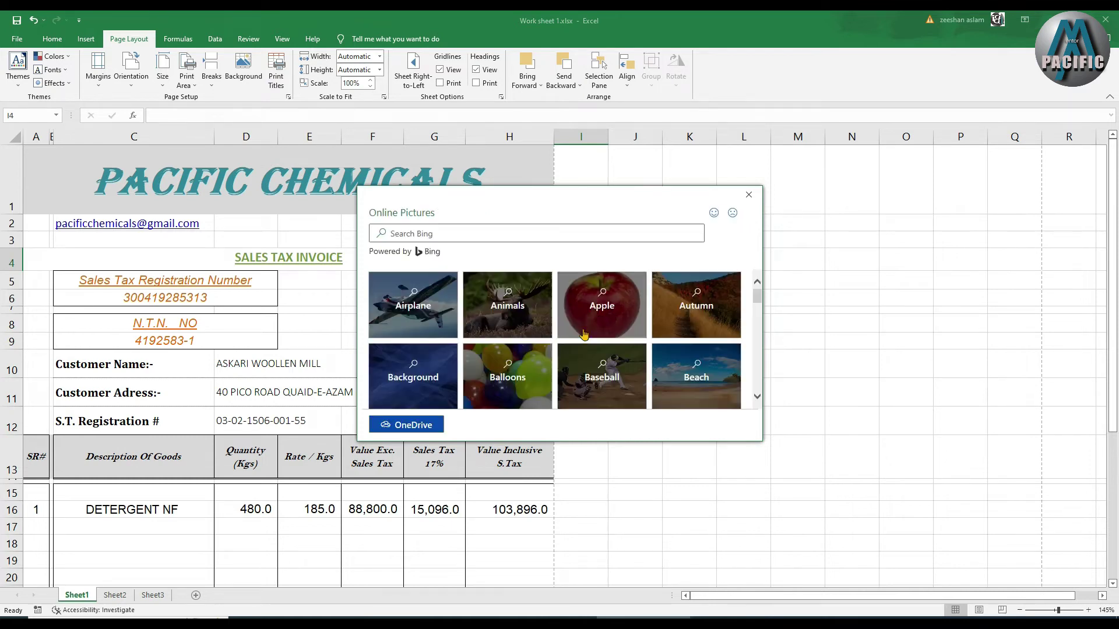
pyautogui.click(707, 367)
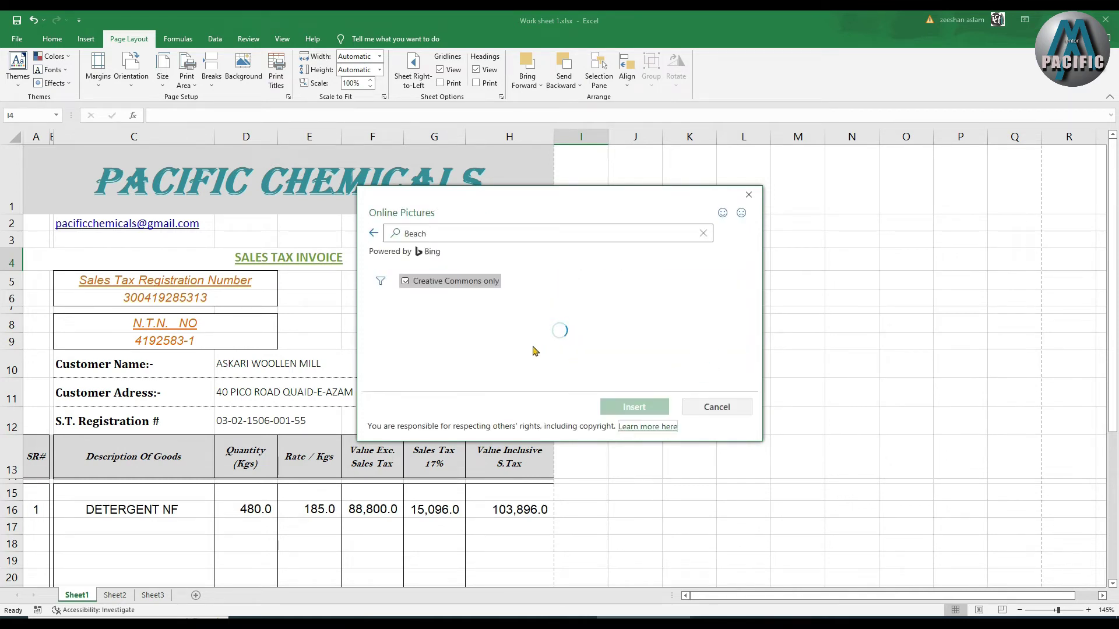
pyautogui.click(483, 363)
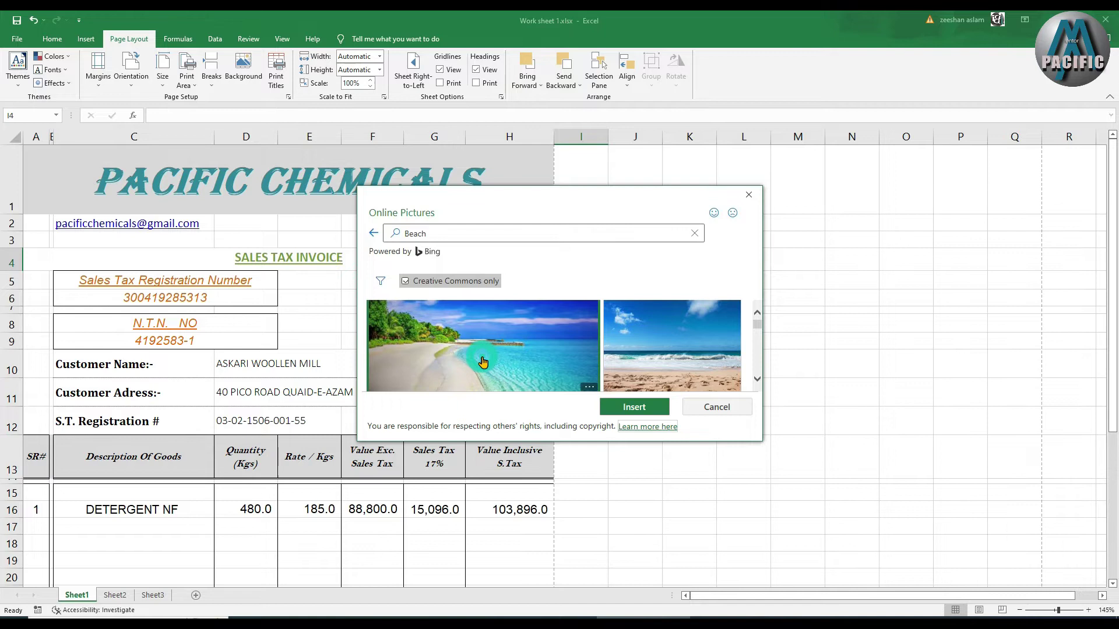
pyautogui.click(631, 406)
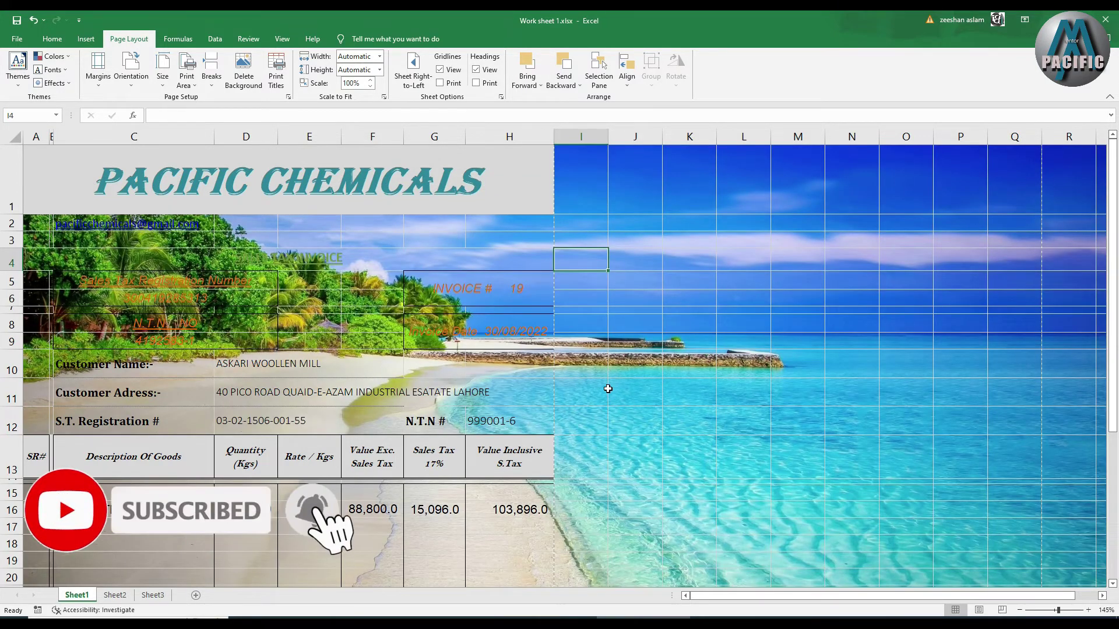
# Examine how the beach background repeats down the invoice sheet, and delete the background.
pyautogui.scroll(-3, 608, 388)
pyautogui.scroll(-7, 608, 386)
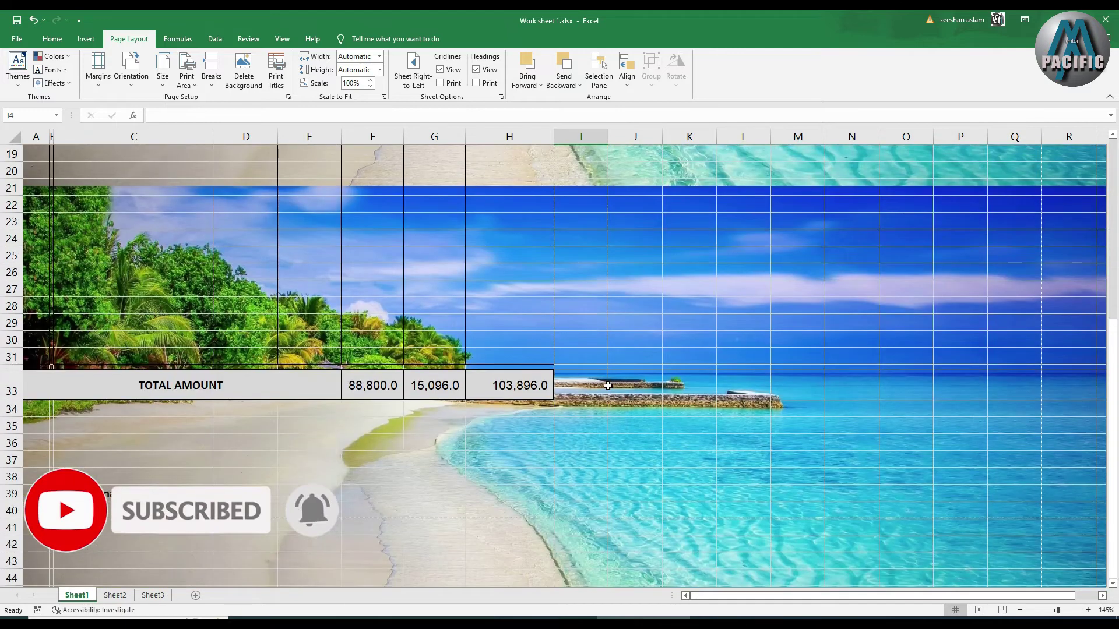
pyautogui.scroll(-5, 608, 386)
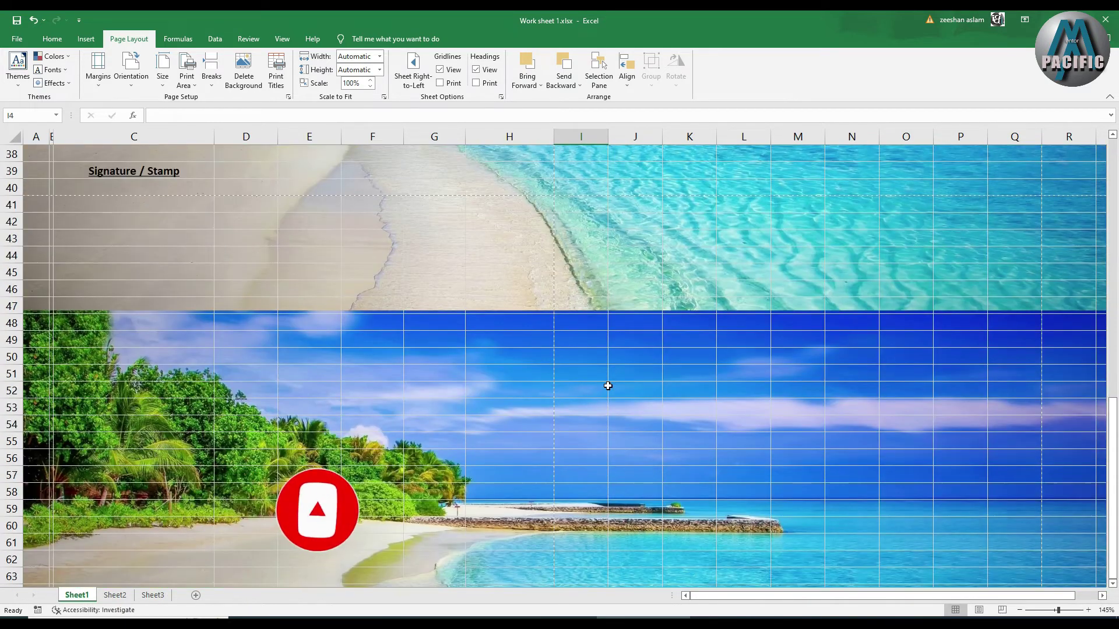
pyautogui.scroll(12, 608, 386)
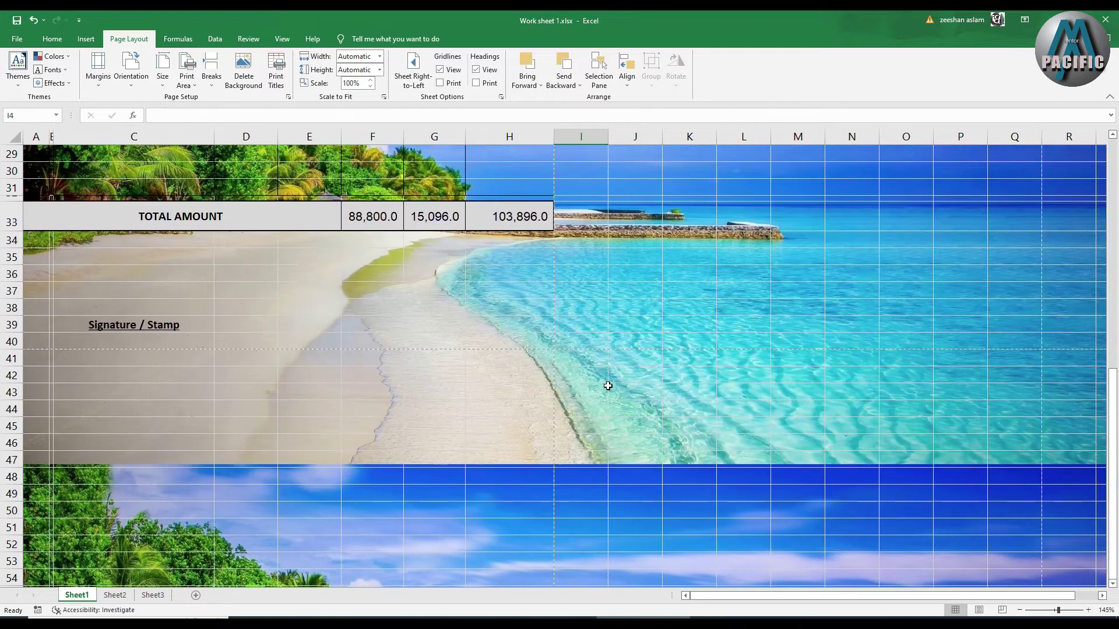
pyautogui.scroll(3, 608, 386)
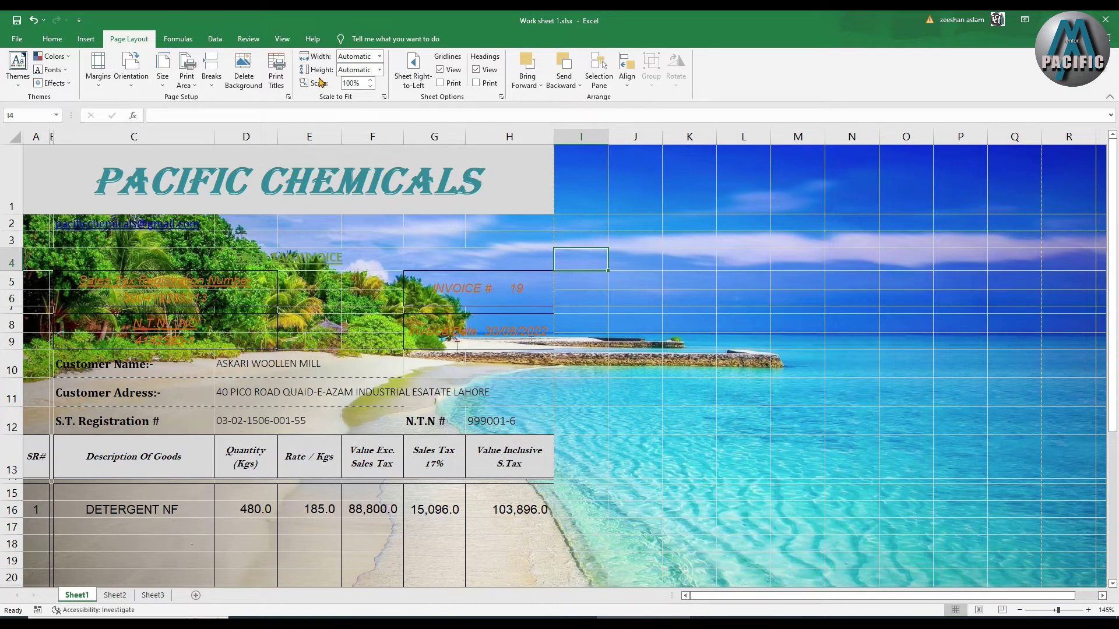
pyautogui.click(253, 77)
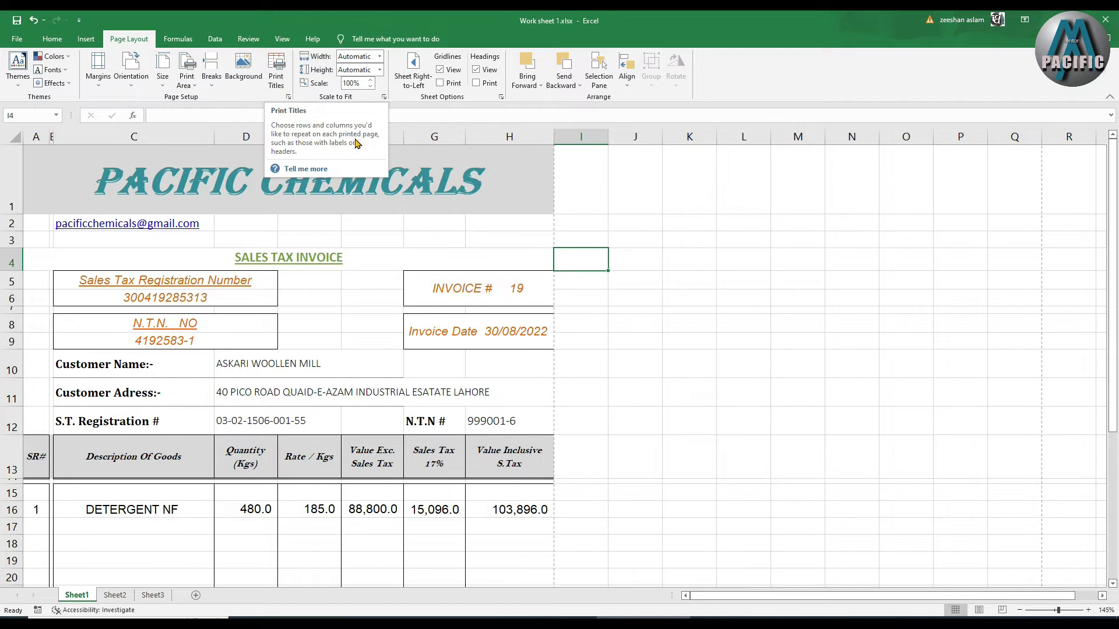
# Open Page Setup through Print Titles and examine the page settings, including the available paper sizes and print qualities.
pyautogui.click(277, 80)
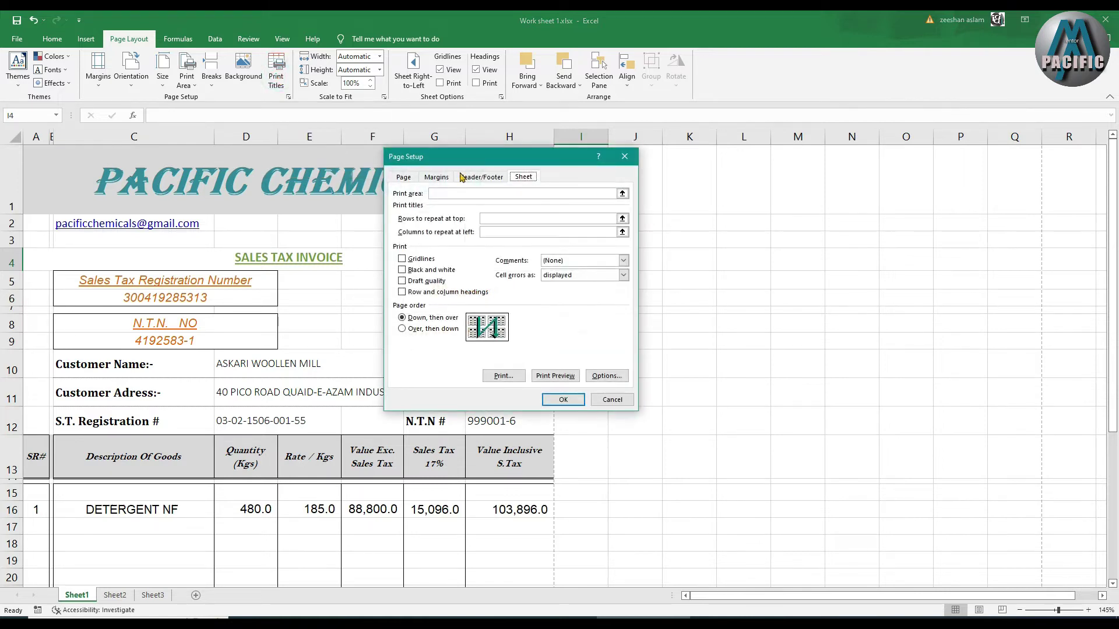
pyautogui.moveTo(477, 168); pyautogui.dragTo(697, 185)
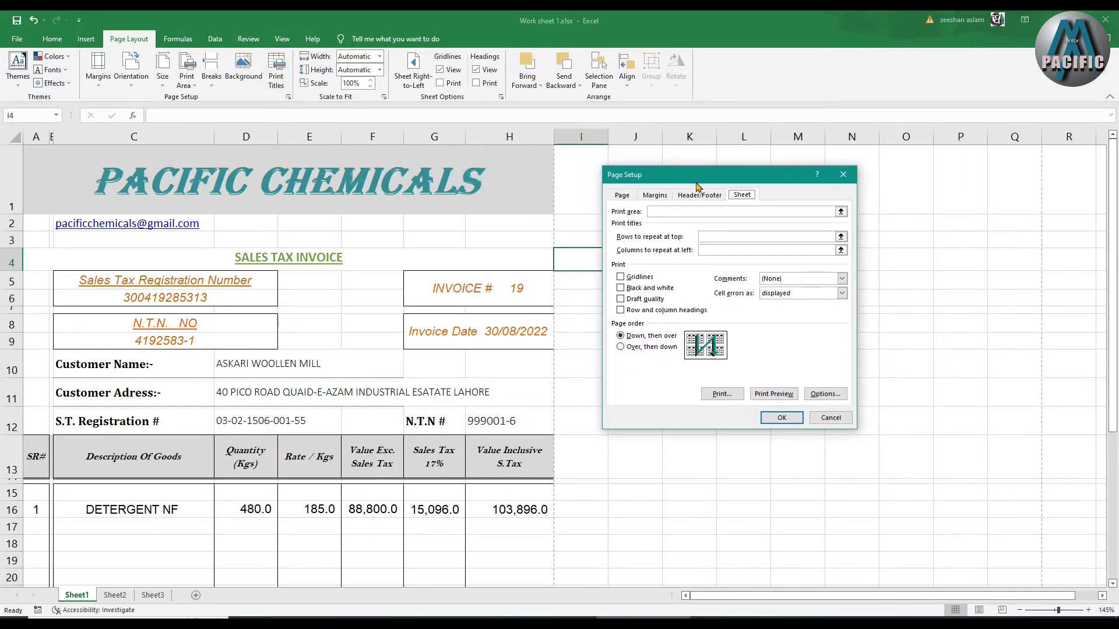
pyautogui.click(621, 196)
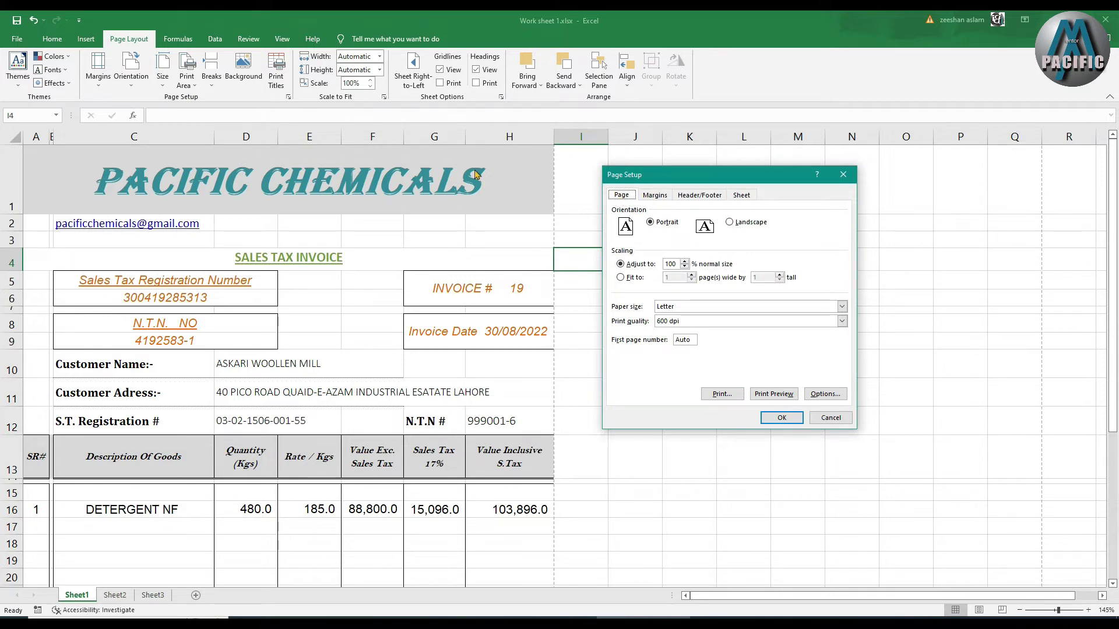
pyautogui.moveTo(729, 175); pyautogui.dragTo(691, 199)
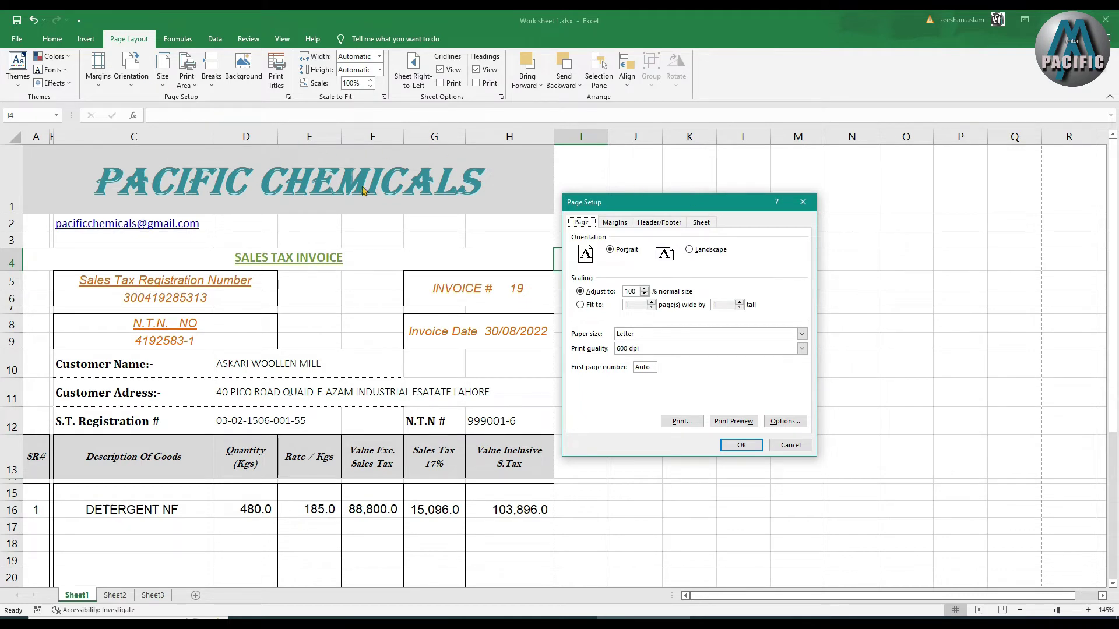
pyautogui.moveTo(670, 210); pyautogui.dragTo(219, 129)
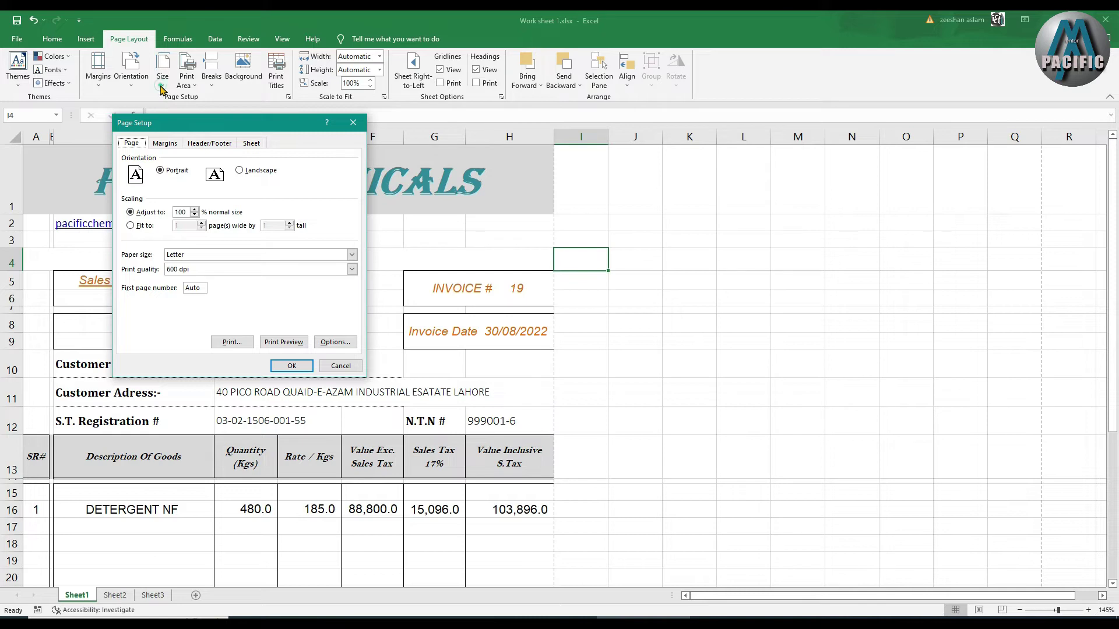
pyautogui.click(243, 255)
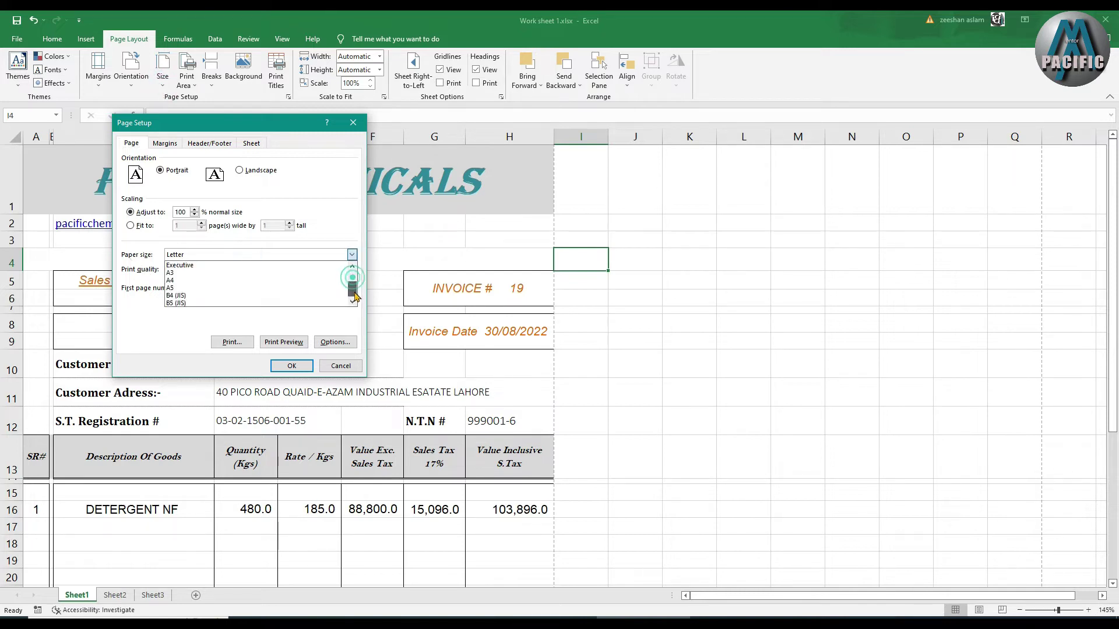
pyautogui.click(194, 328)
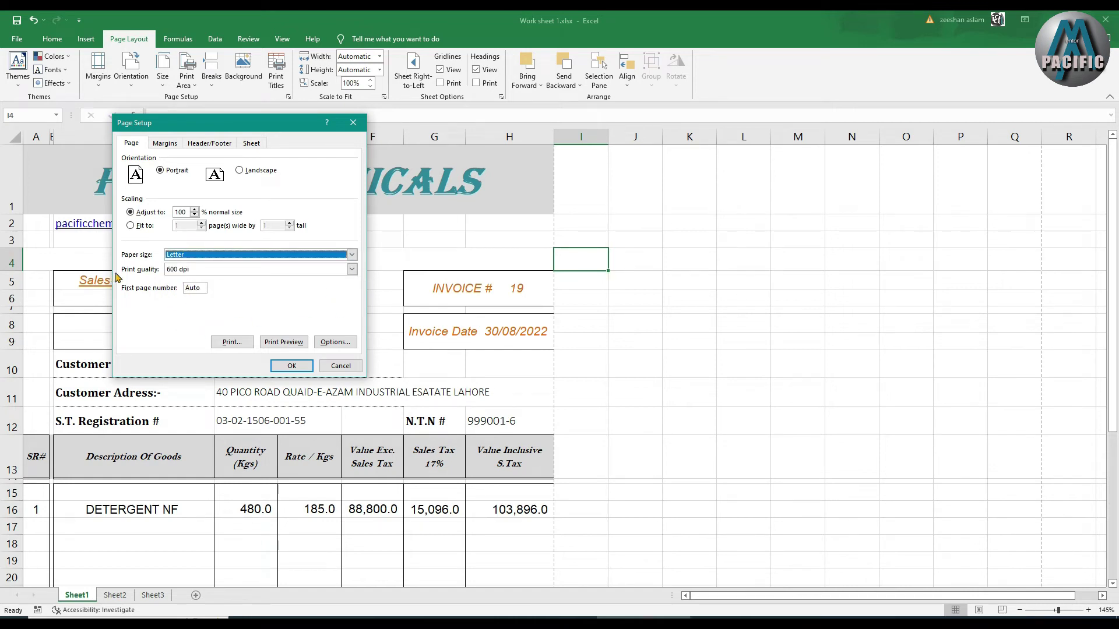
pyautogui.click(175, 269)
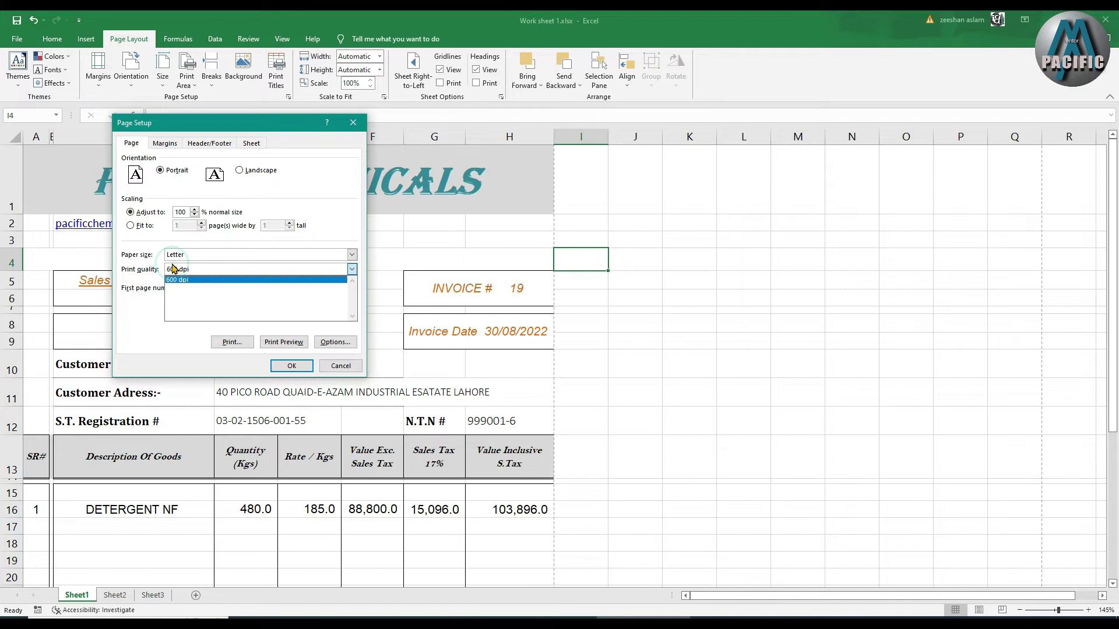
pyautogui.click(144, 311)
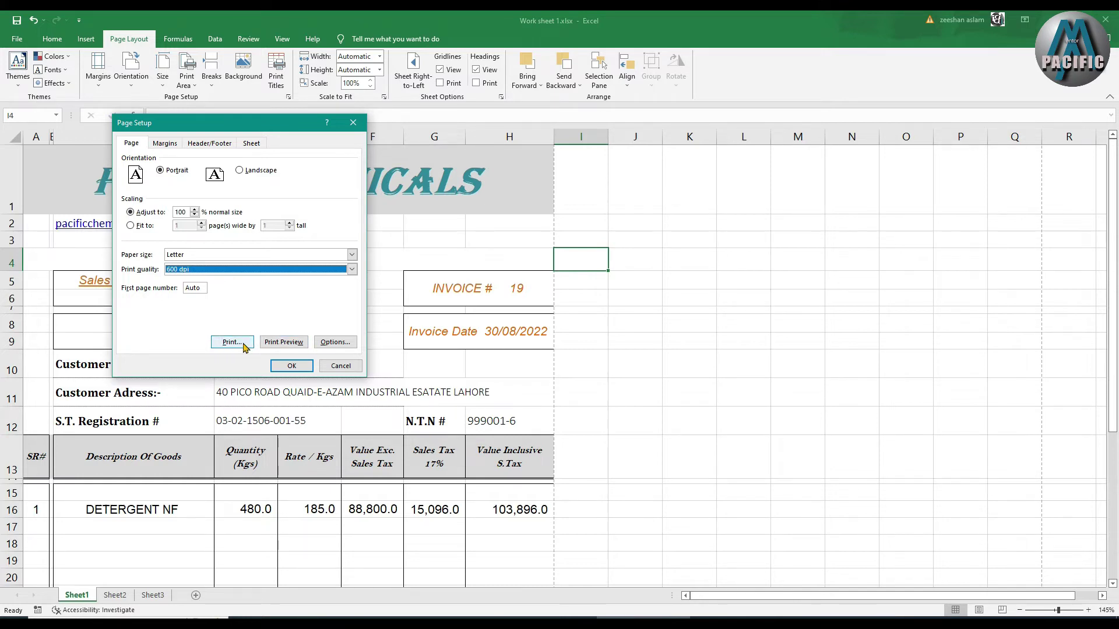
# Review the margin and header/footer settings in Page Setup, opening the custom header editor and closing it without entries.
pyautogui.click(163, 144)
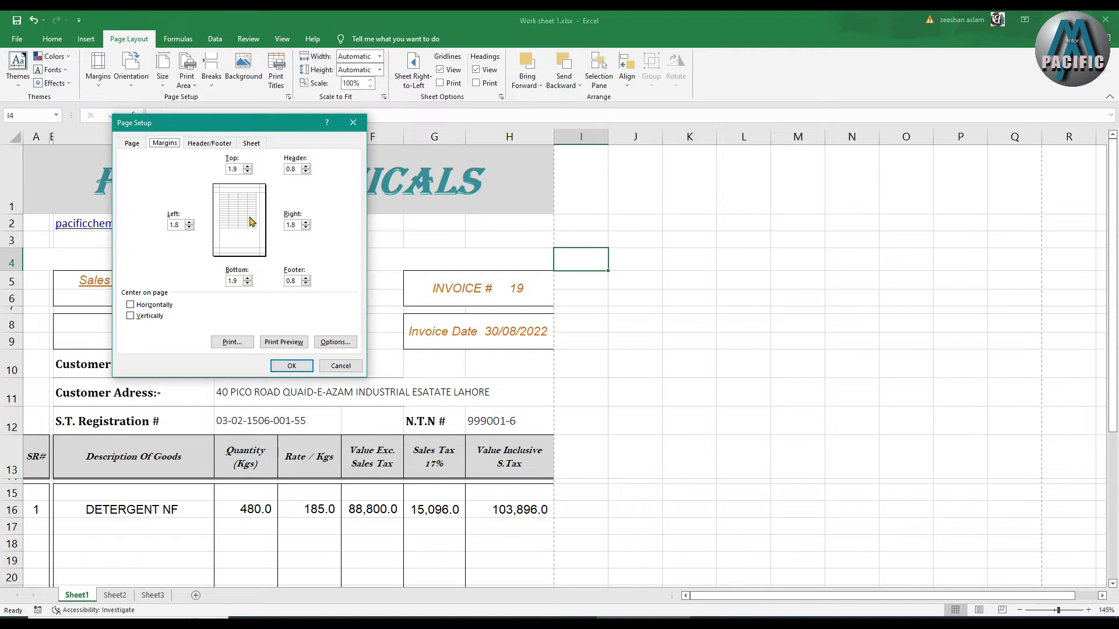
pyautogui.click(205, 144)
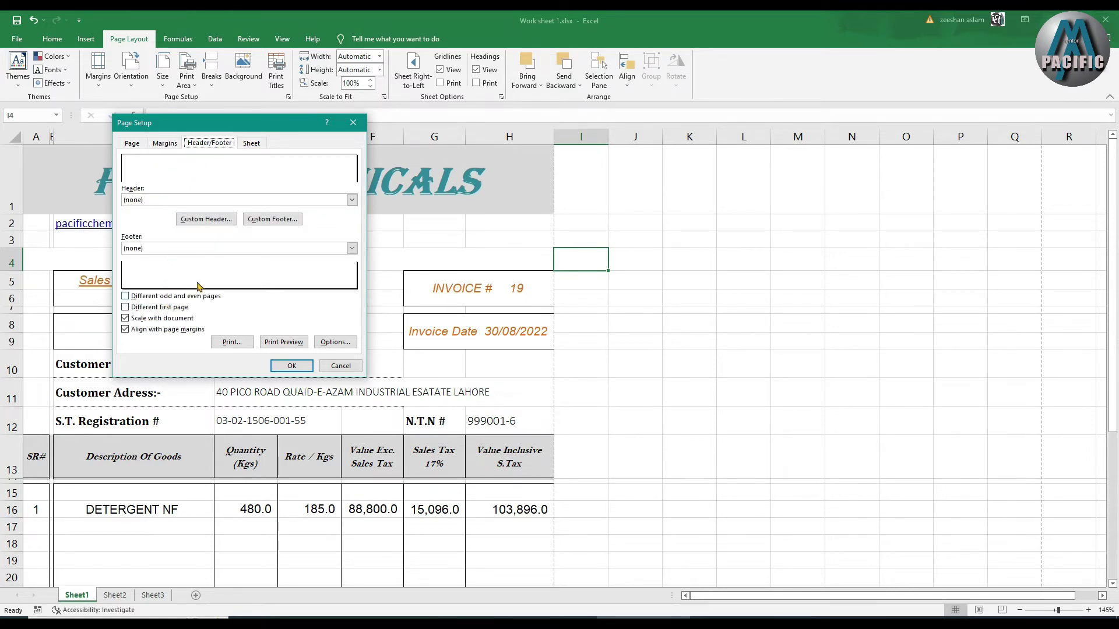
pyautogui.click(198, 220)
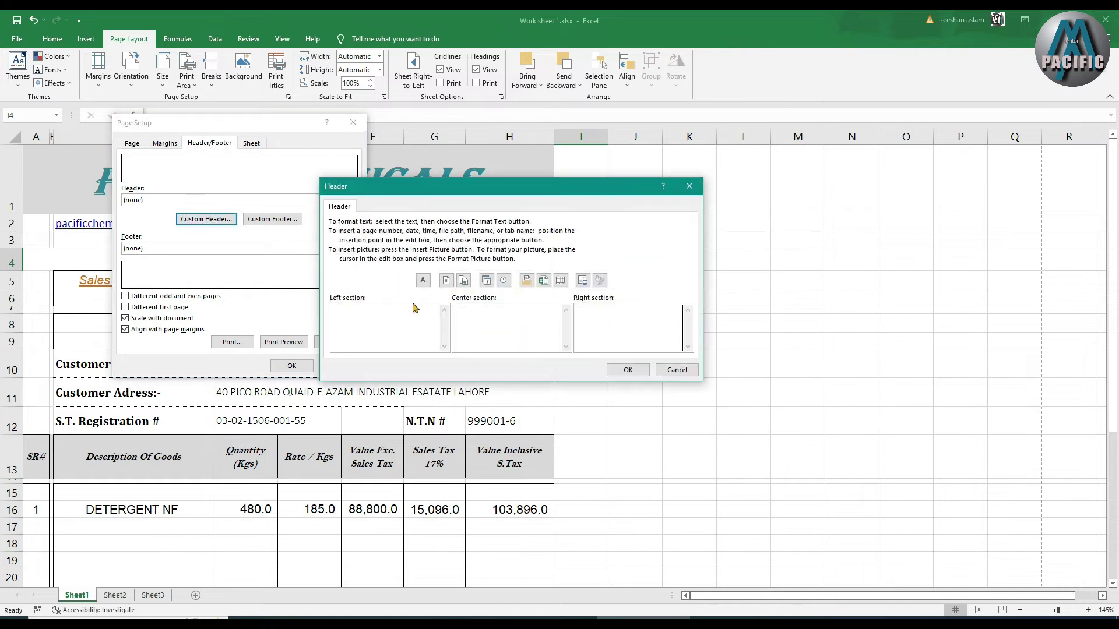
pyautogui.click(689, 186)
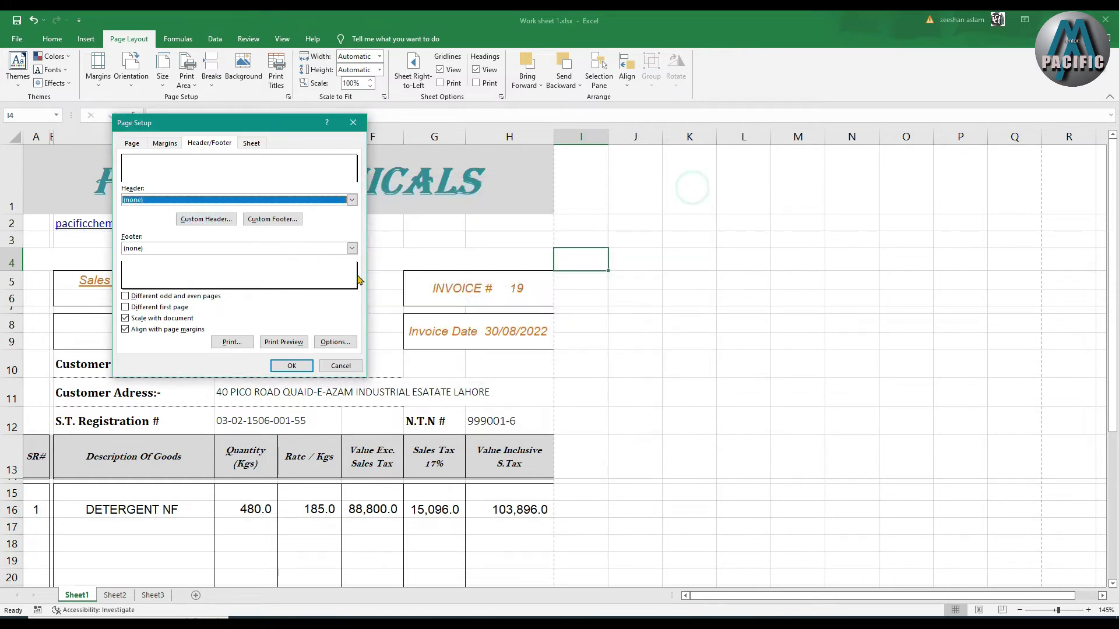
# Review the print area and print title settings for the sheet in Page Setup, opening and closing the range picker for rows to repeat.
pyautogui.click(252, 143)
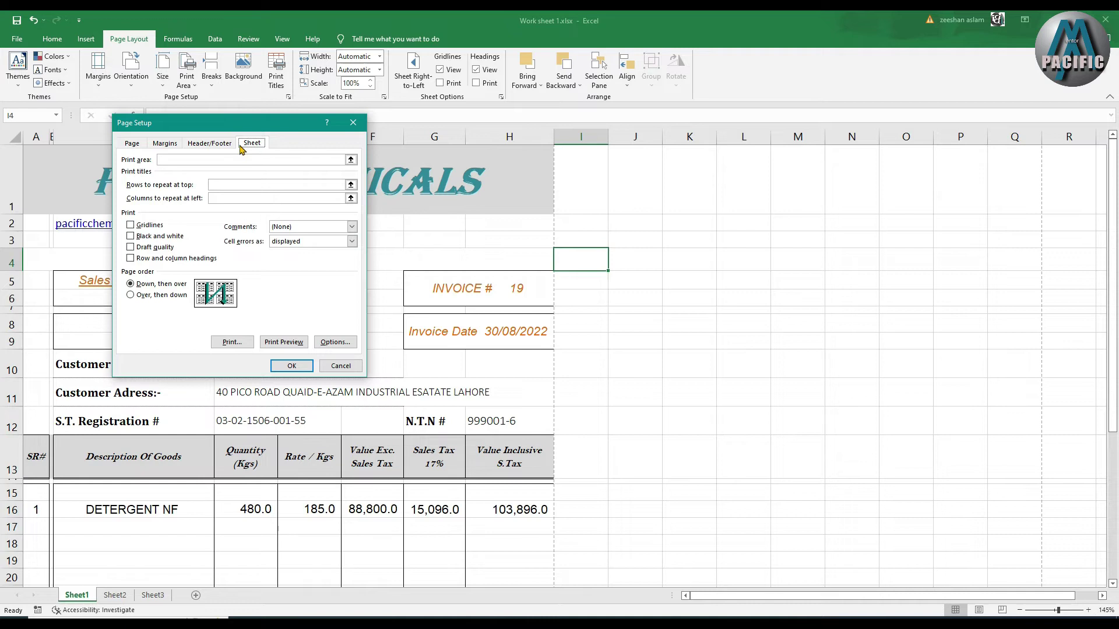
pyautogui.click(265, 161)
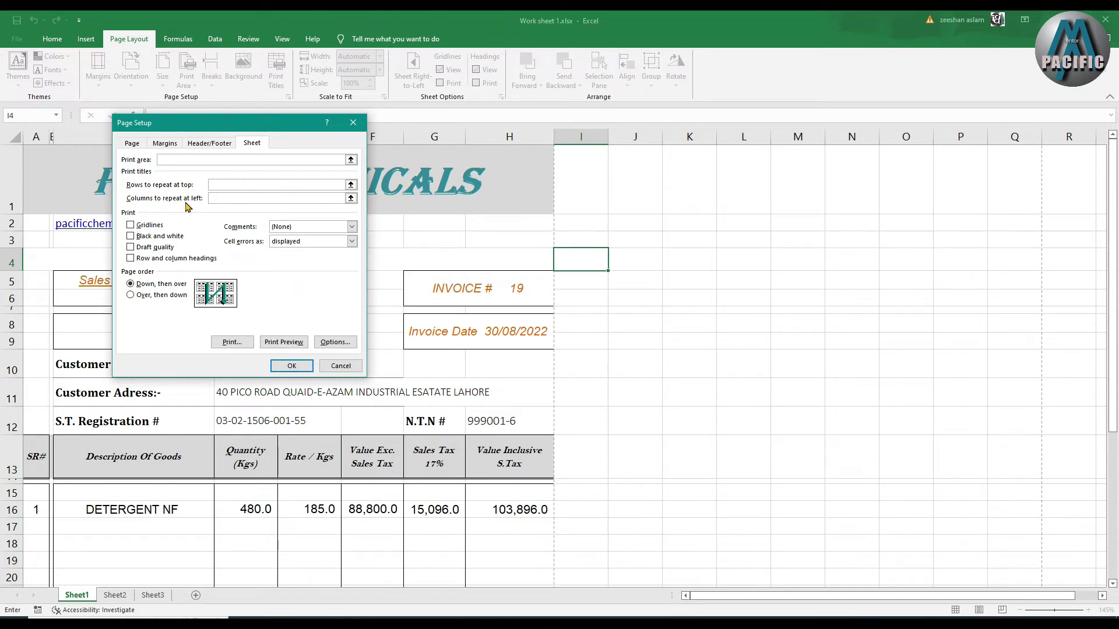
pyautogui.click(344, 185)
pyautogui.click(350, 185)
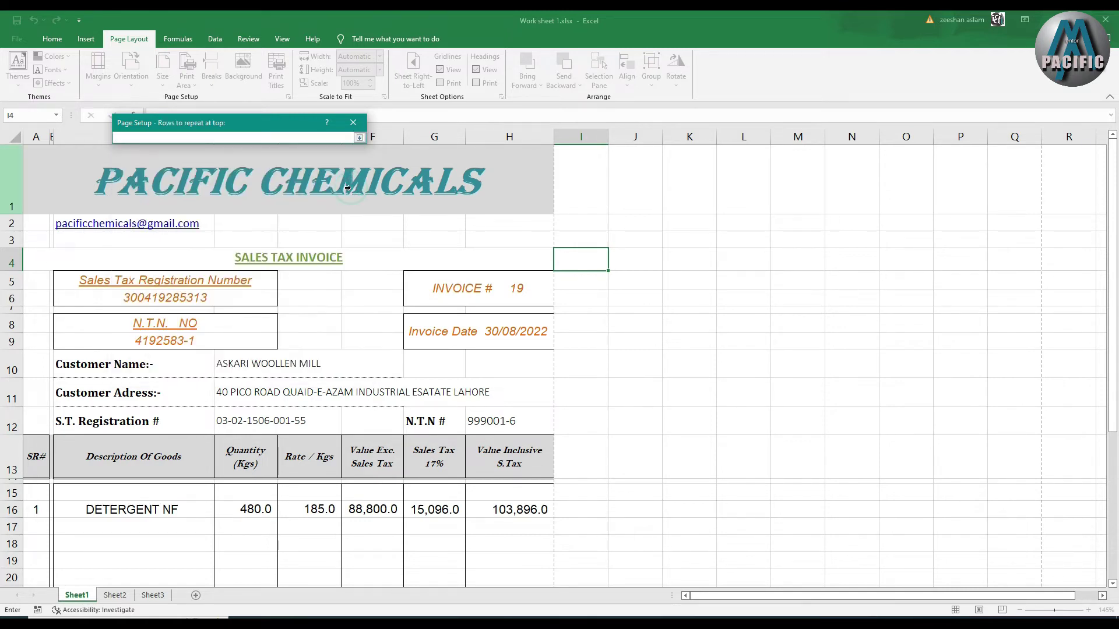
pyautogui.click(360, 137)
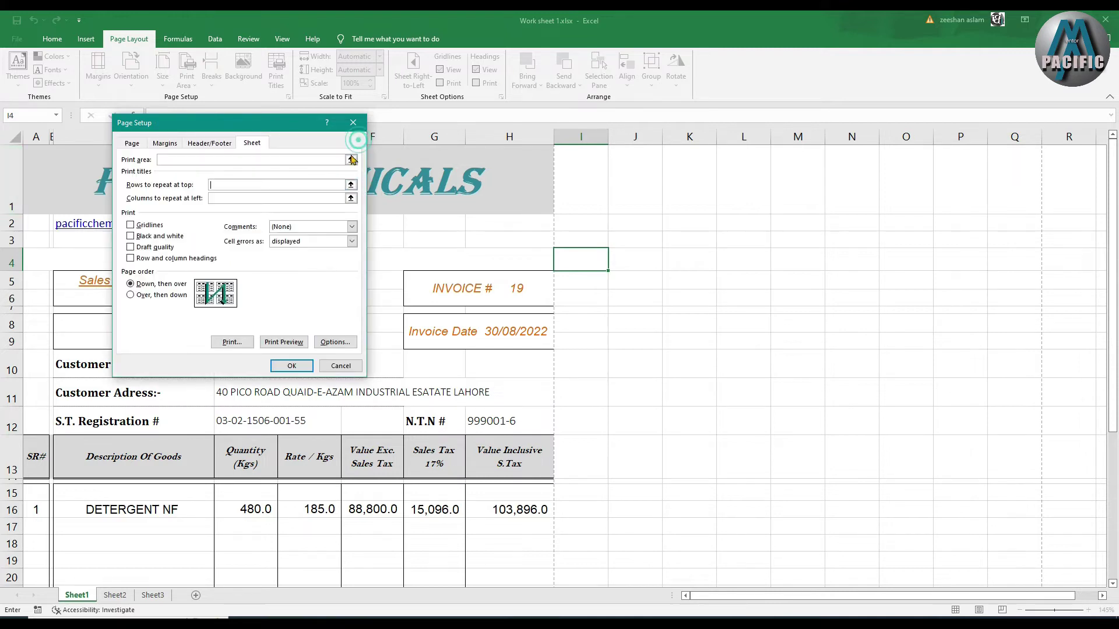
# Try the gridlines, black and white, draft quality and headings print options and the Over, then down page order, restoring the original settings.
pyautogui.click(139, 227)
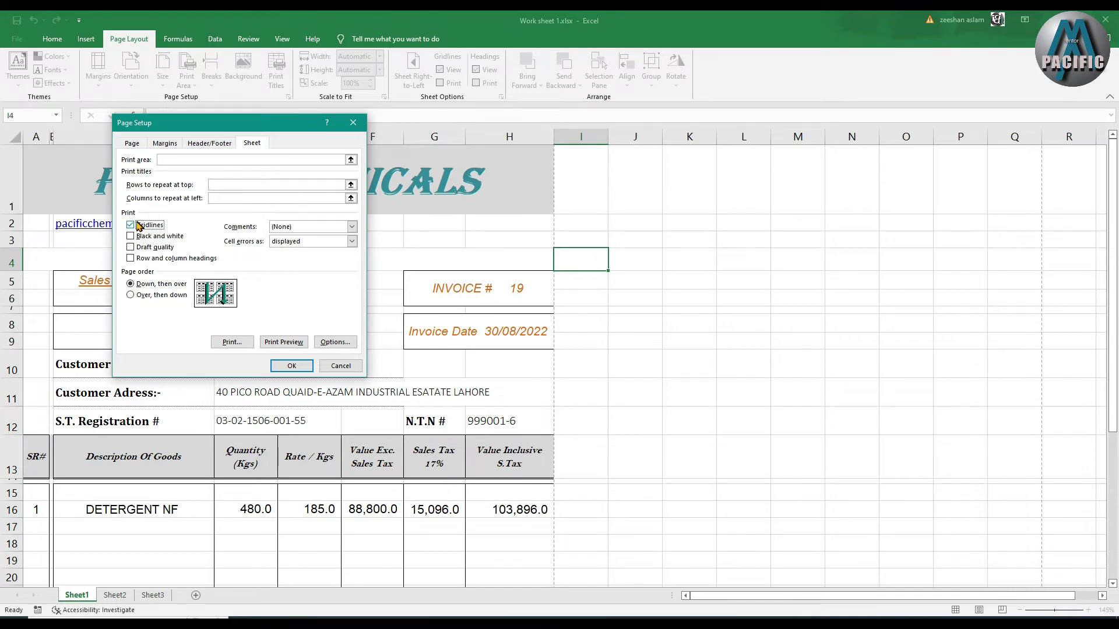
pyautogui.click(132, 237)
pyautogui.click(131, 247)
pyautogui.click(130, 258)
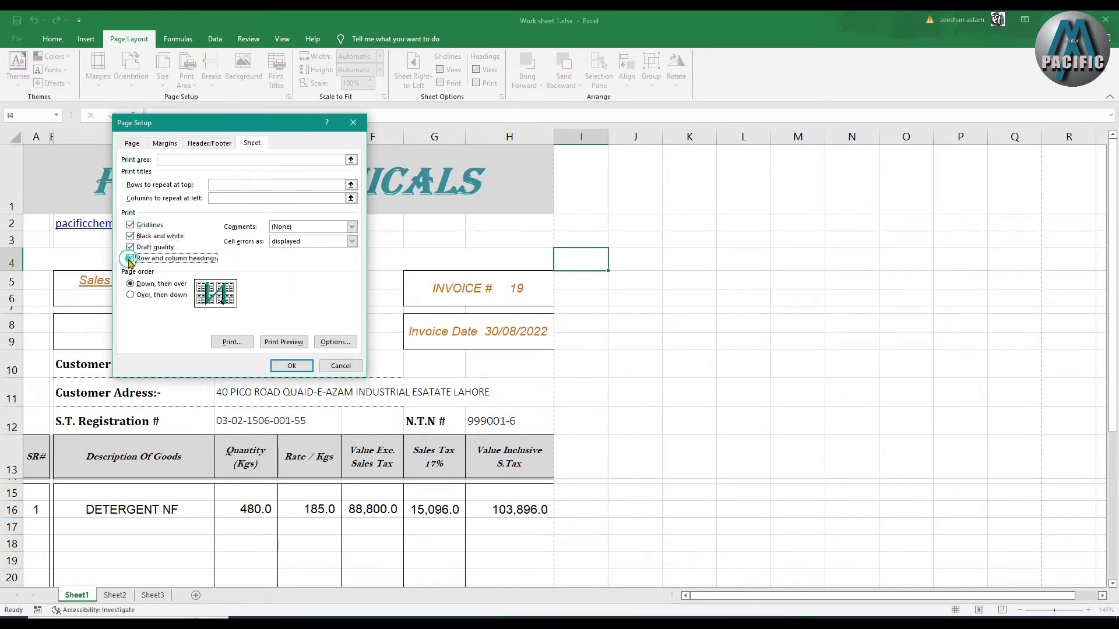
pyautogui.click(130, 226)
pyautogui.click(131, 236)
pyautogui.click(130, 247)
pyautogui.click(130, 259)
pyautogui.click(131, 294)
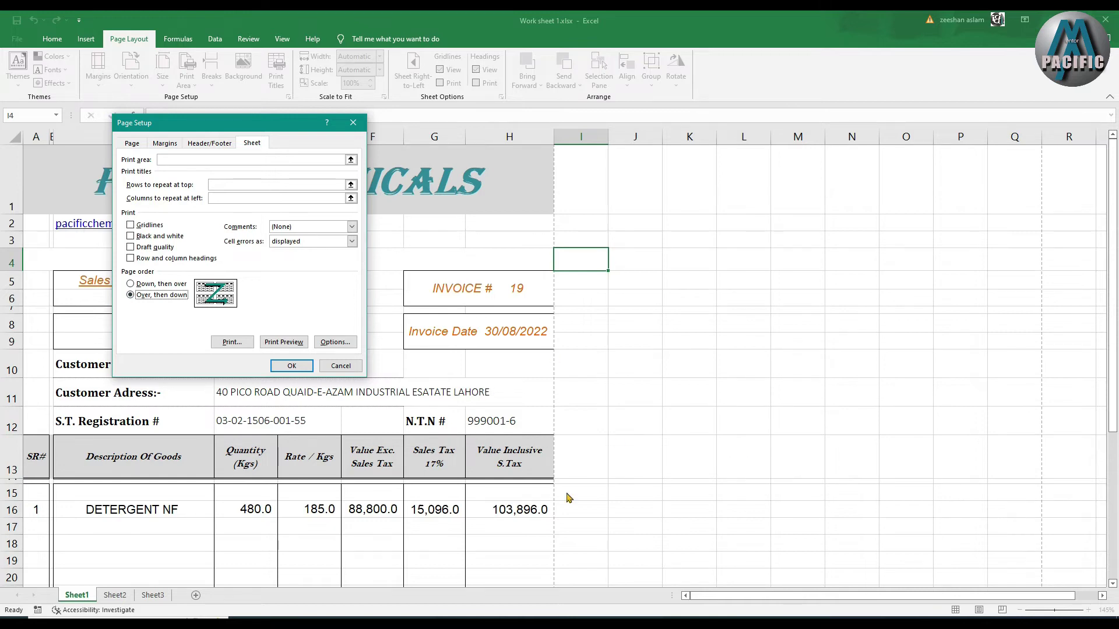
pyautogui.click(162, 286)
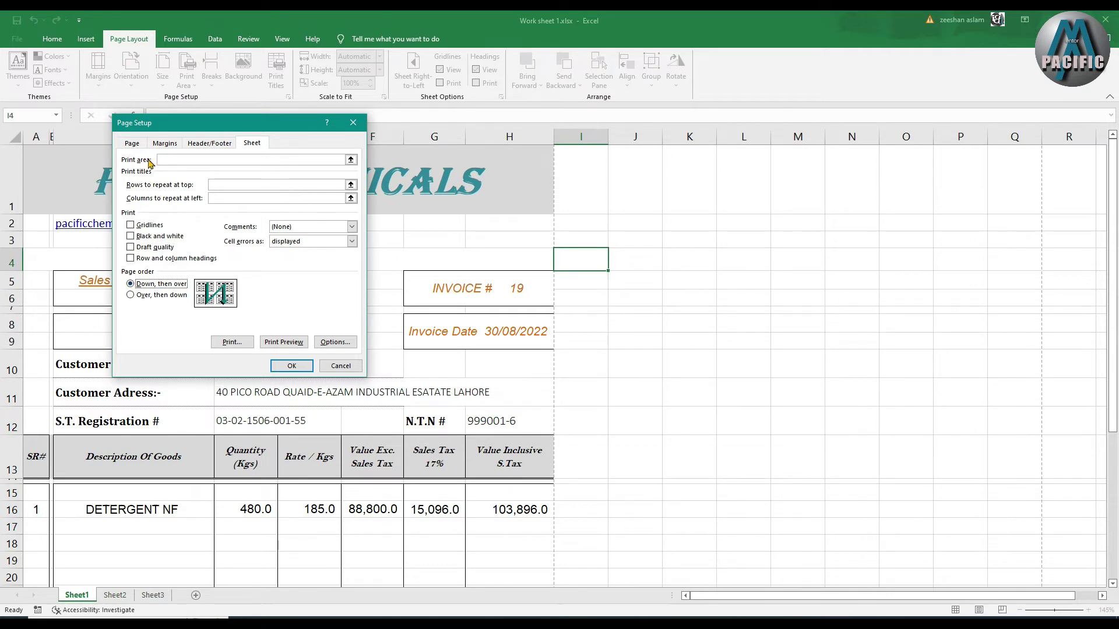
# Set both the left and right page margins of the invoice sheet to 0.5.
pyautogui.click(160, 145)
pyautogui.click(189, 228)
pyautogui.click(189, 228)
pyautogui.click(189, 228)
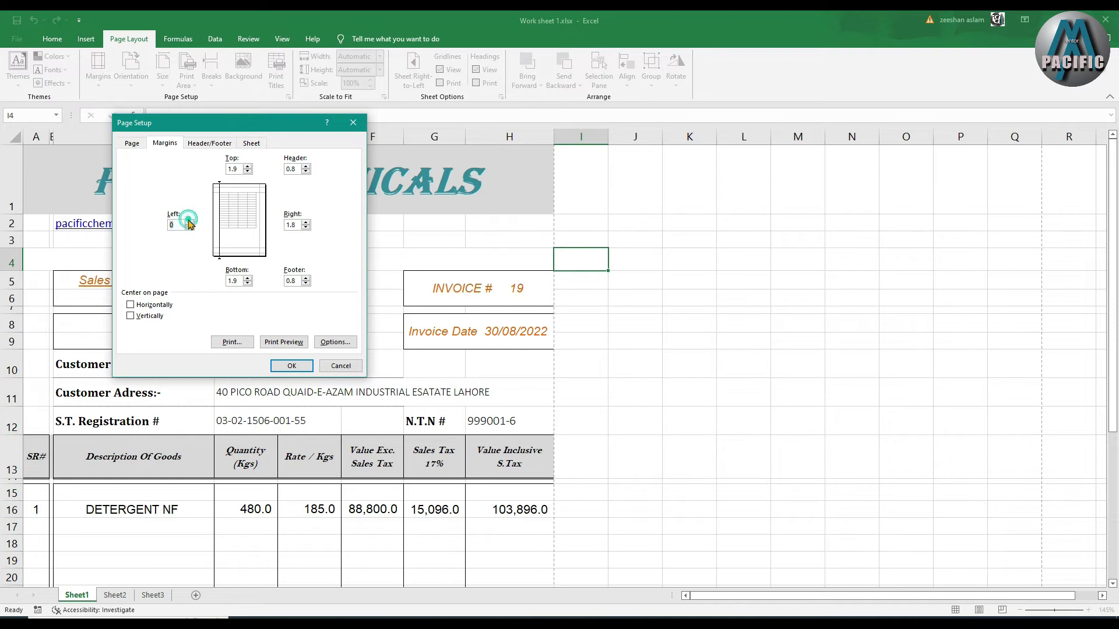
pyautogui.click(188, 228)
pyautogui.click(305, 228)
pyautogui.click(305, 228)
pyautogui.click(305, 228)
pyautogui.click(306, 228)
pyautogui.click(305, 222)
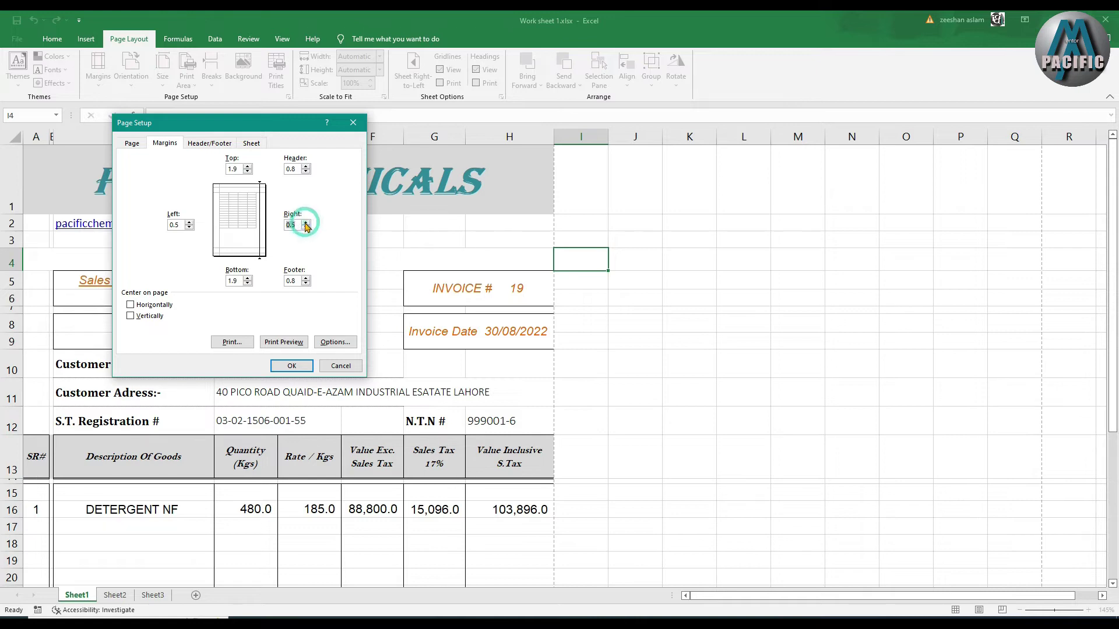
pyautogui.click(292, 366)
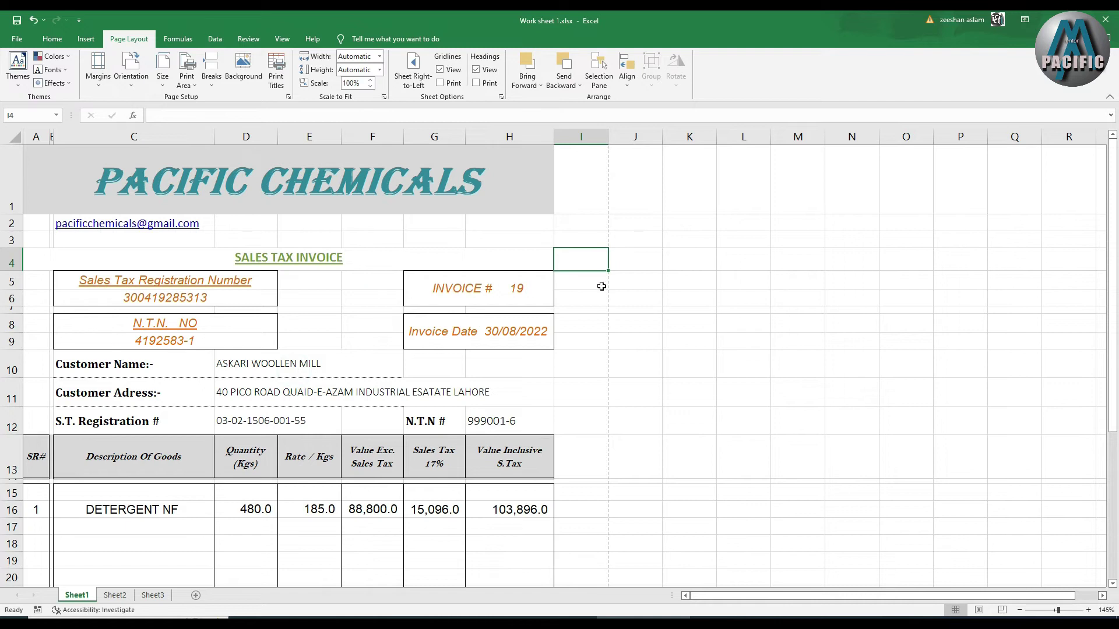
# Select I1:I15 beside the invoice and set the print scale to 110%.
pyautogui.moveTo(589, 197); pyautogui.dragTo(592, 495)
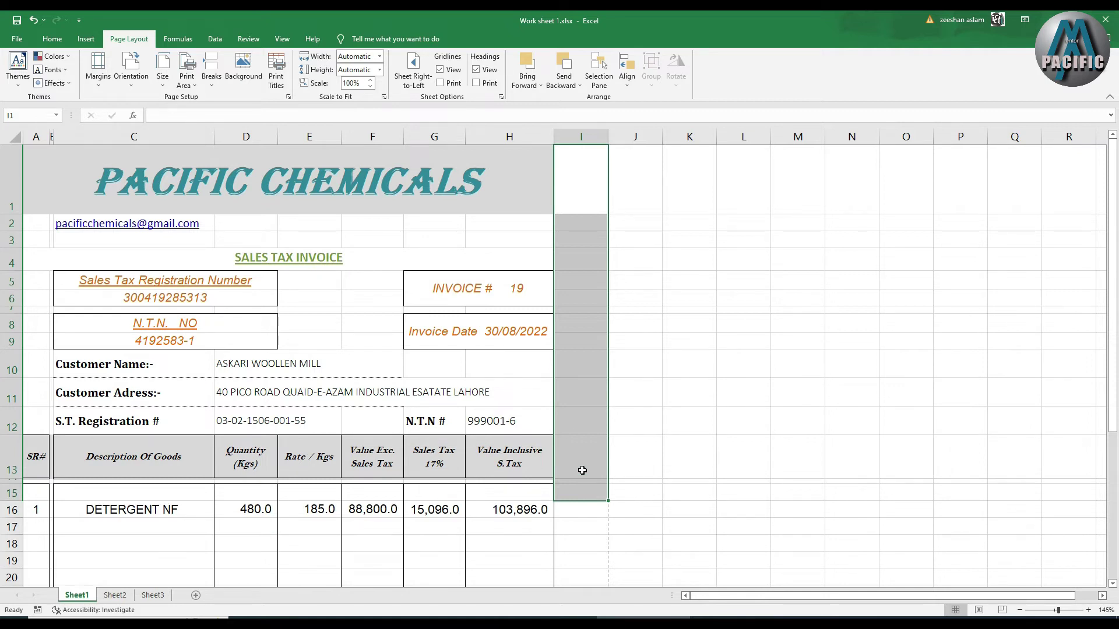
pyautogui.click(370, 80)
pyautogui.click(370, 80)
pyautogui.click(604, 220)
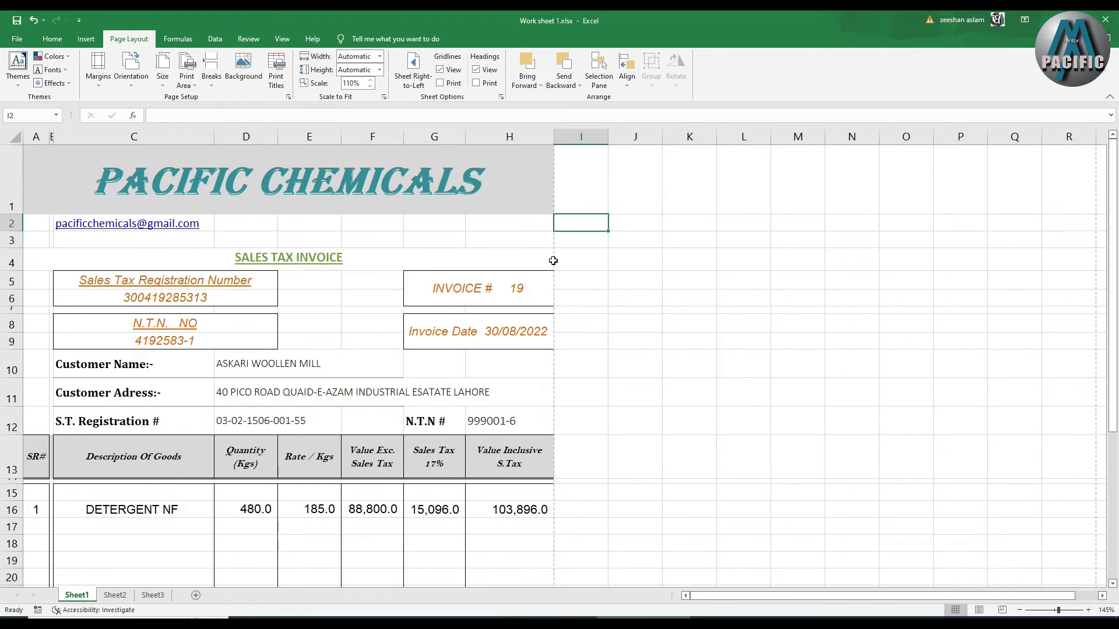
# Examine the print preview of the invoice from header to total row, and return to the sheet.
pyautogui.hotkey('ctrl', 'p')
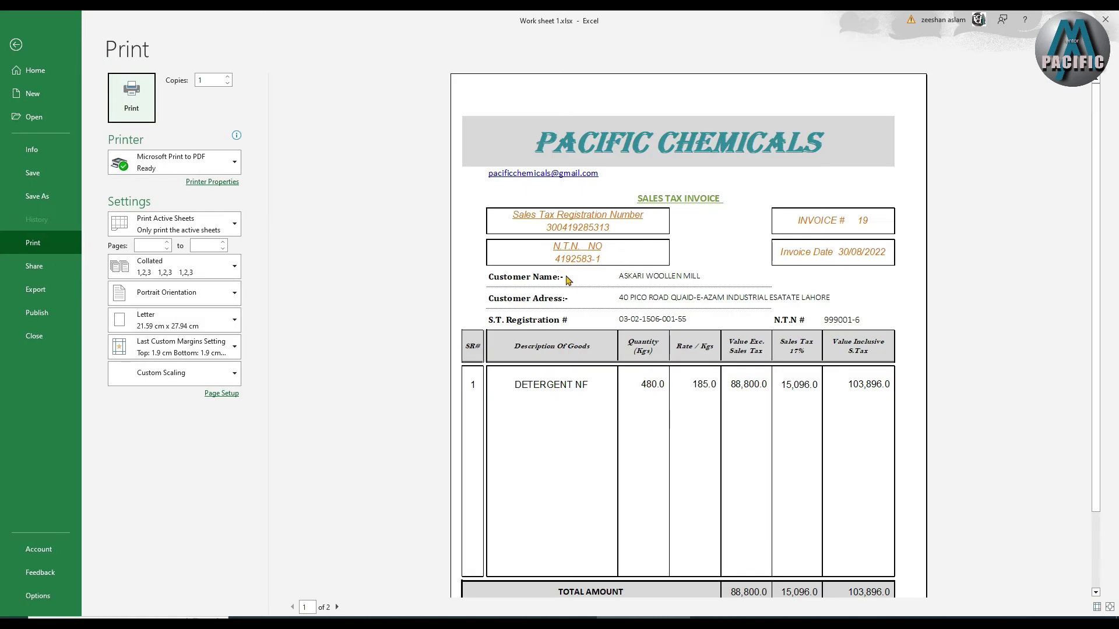
pyautogui.scroll(-3, 668, 385)
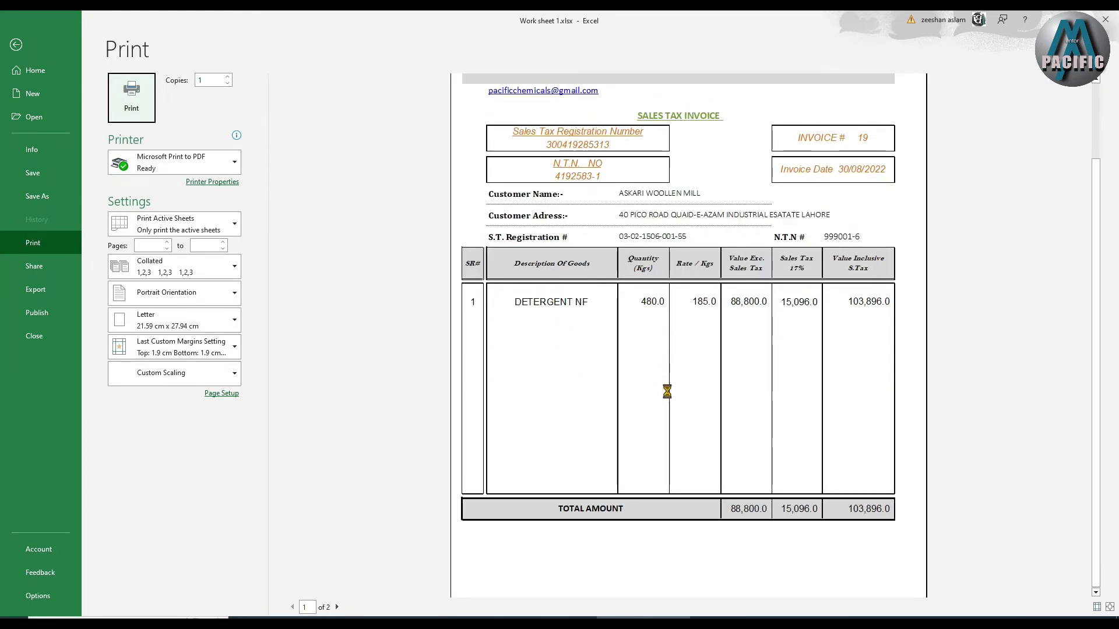
pyautogui.scroll(3, 667, 392)
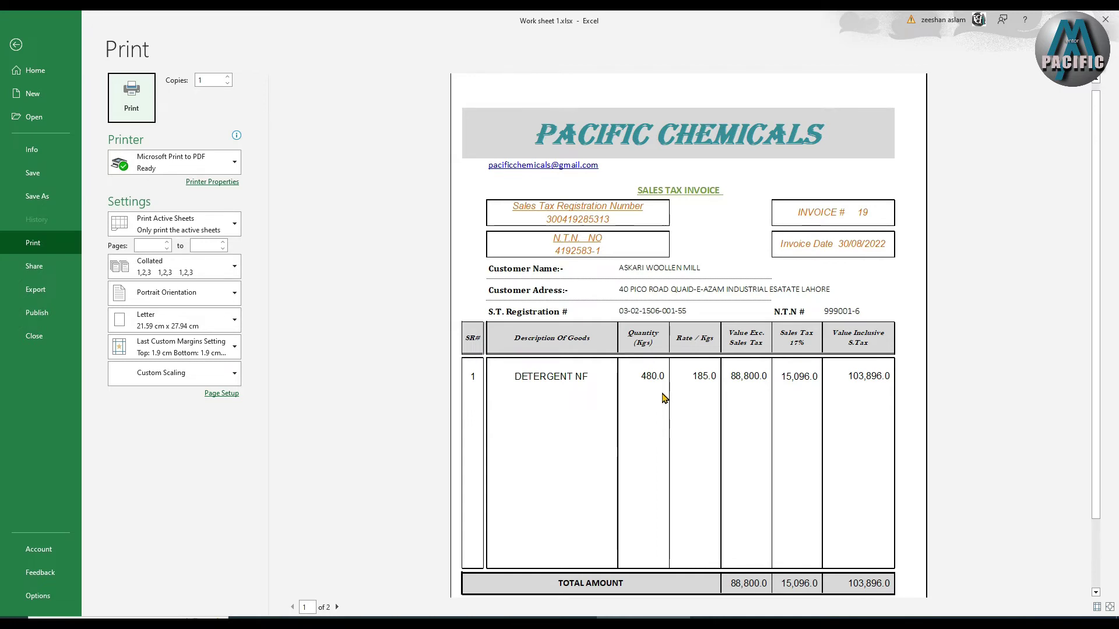
pyautogui.press('Escape')
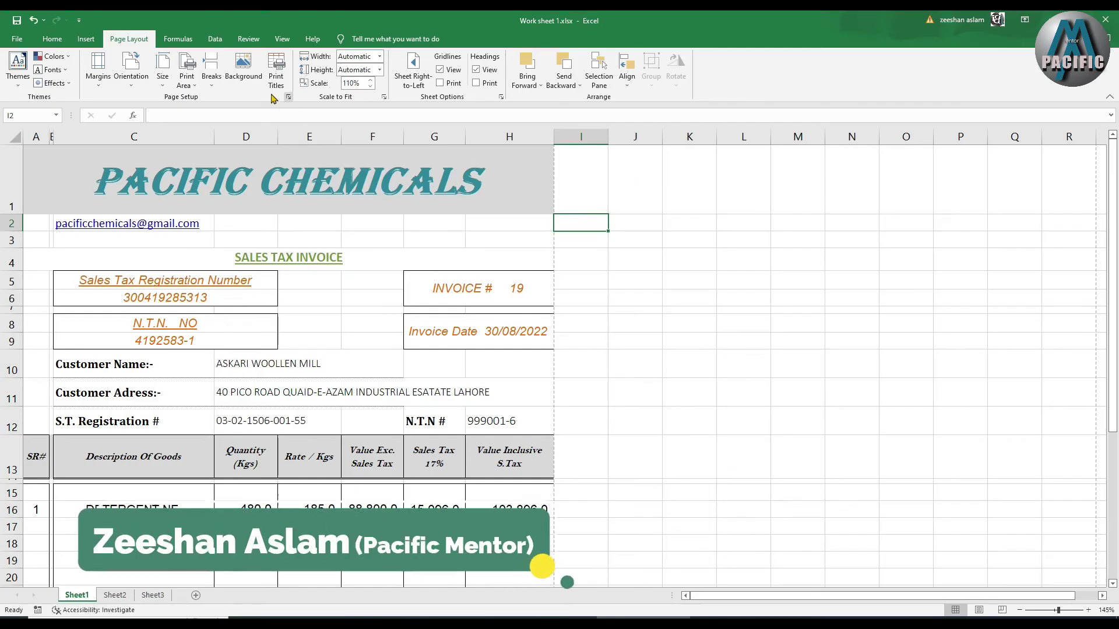
# Set the page scaling to 100% of normal size and the paper size to A4 in Page Setup.
pyautogui.click(276, 68)
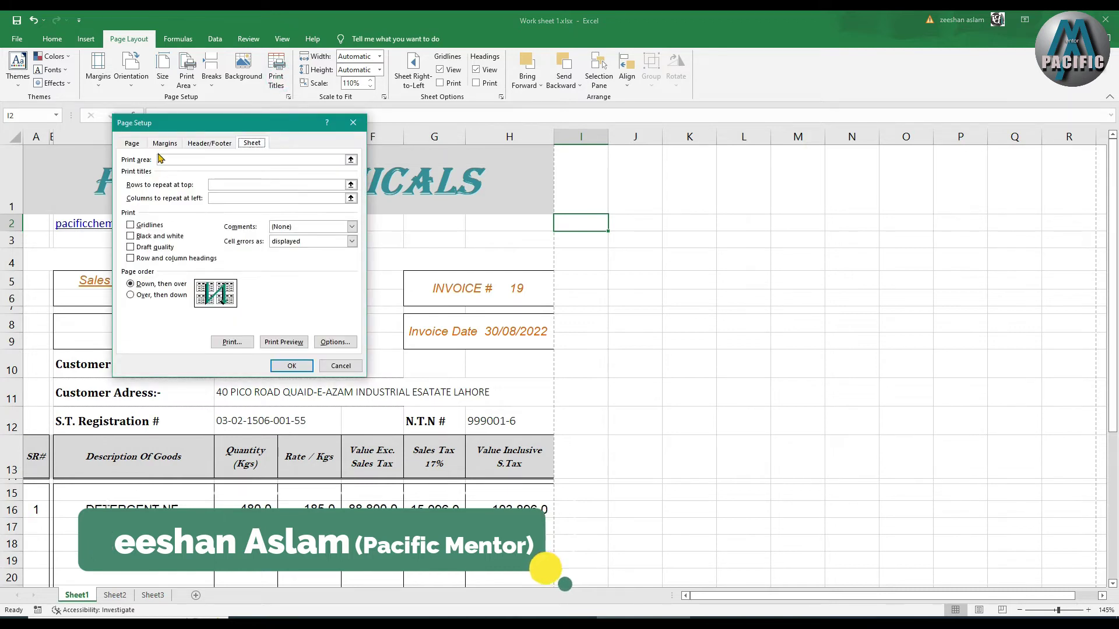
pyautogui.click(133, 143)
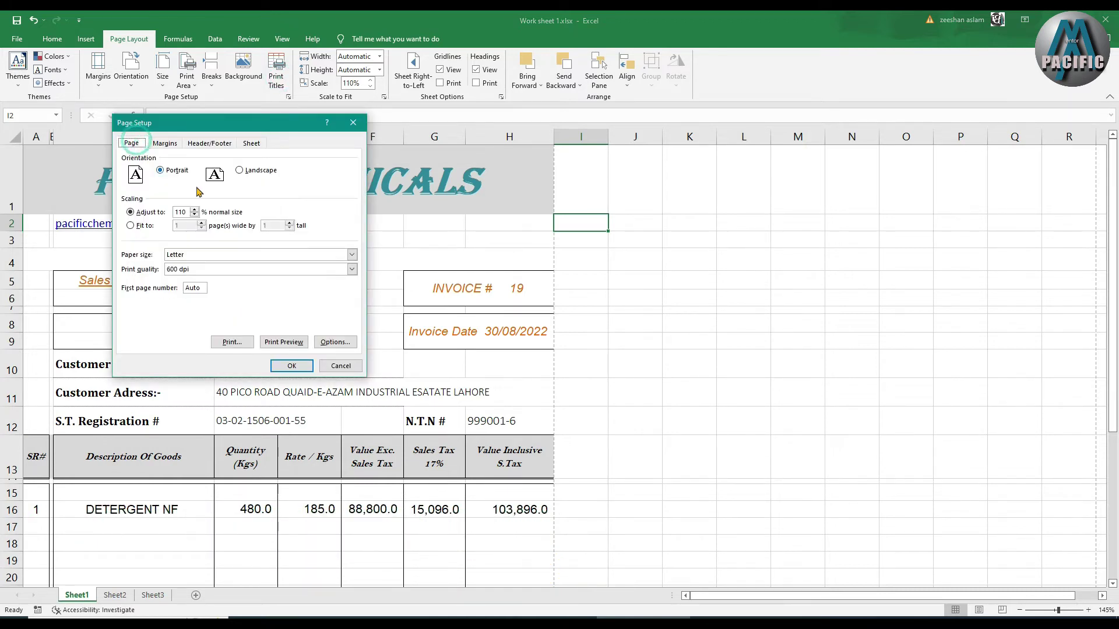
pyautogui.click(195, 215)
pyautogui.click(194, 215)
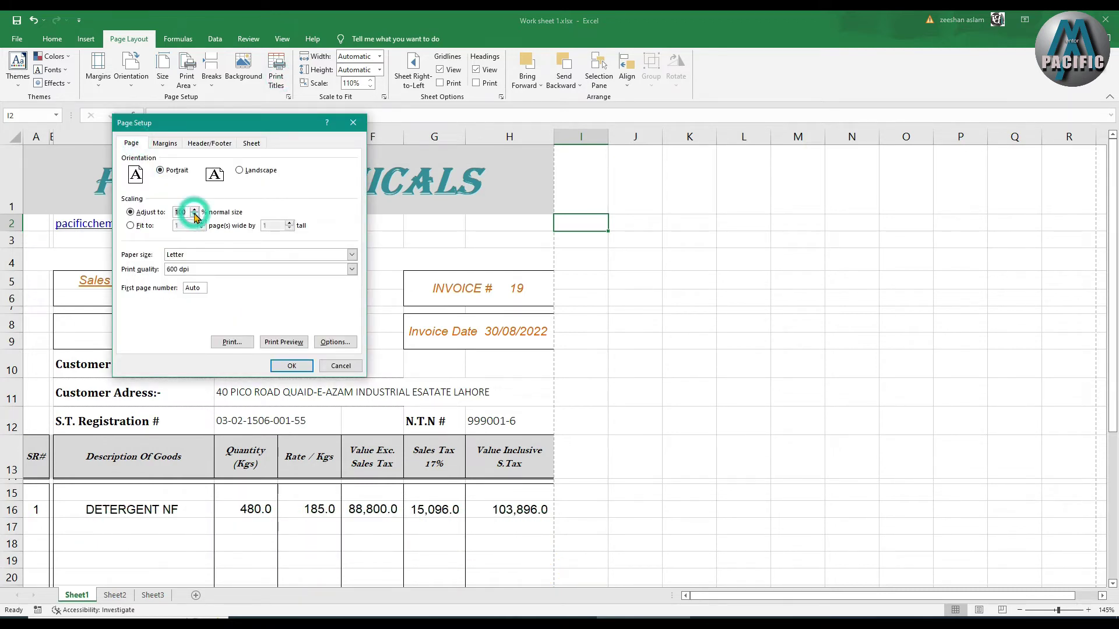
pyautogui.click(206, 259)
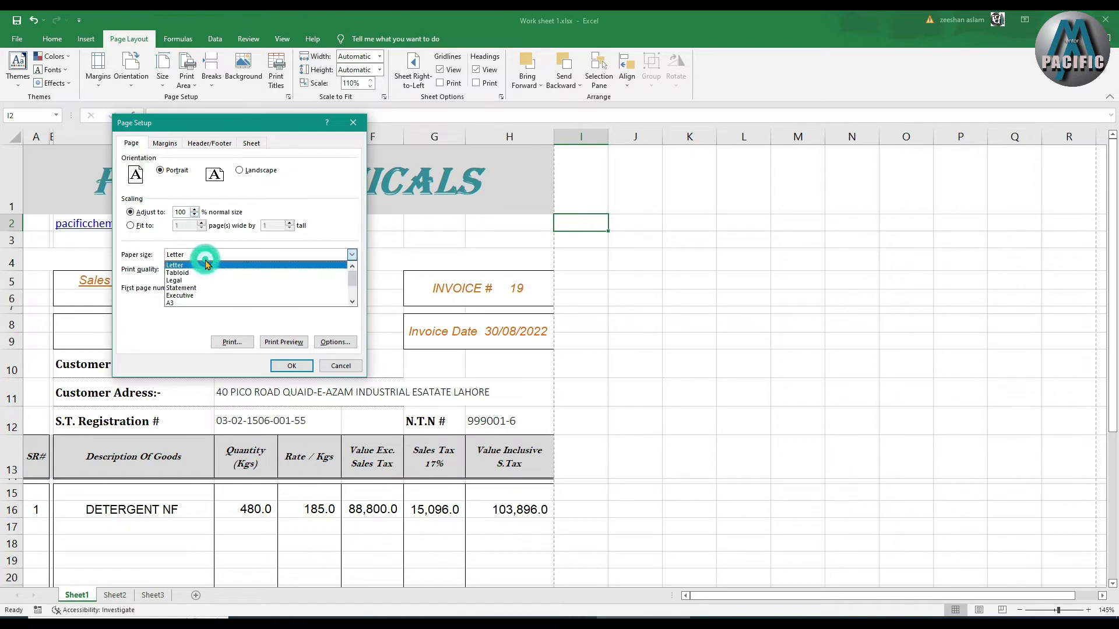
pyautogui.scroll(-1, 198, 292)
pyautogui.click(188, 296)
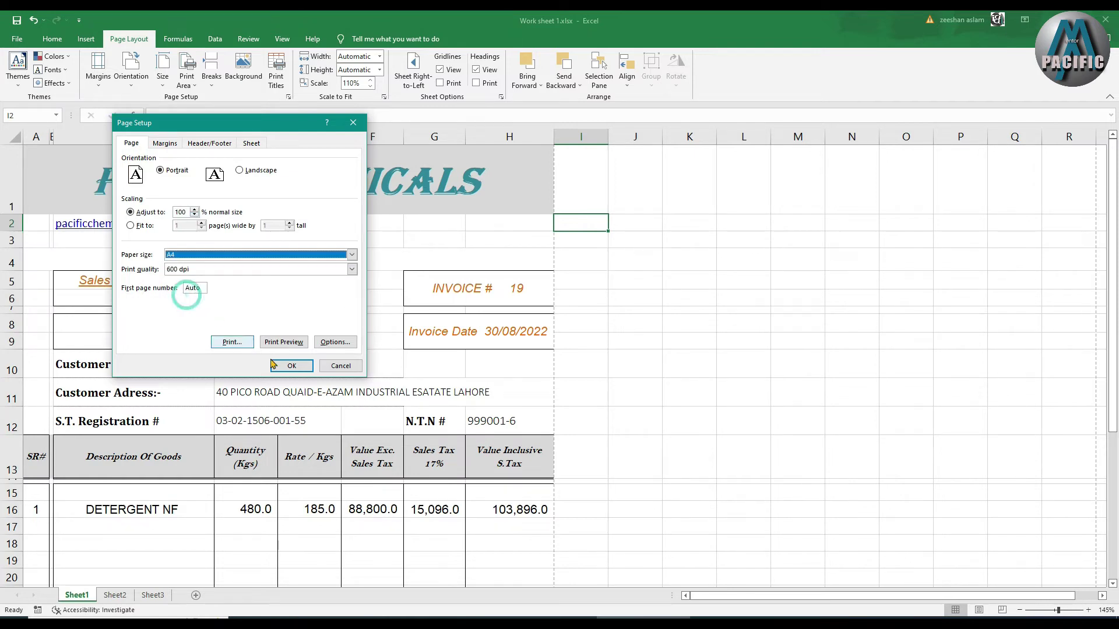
pyautogui.click(291, 365)
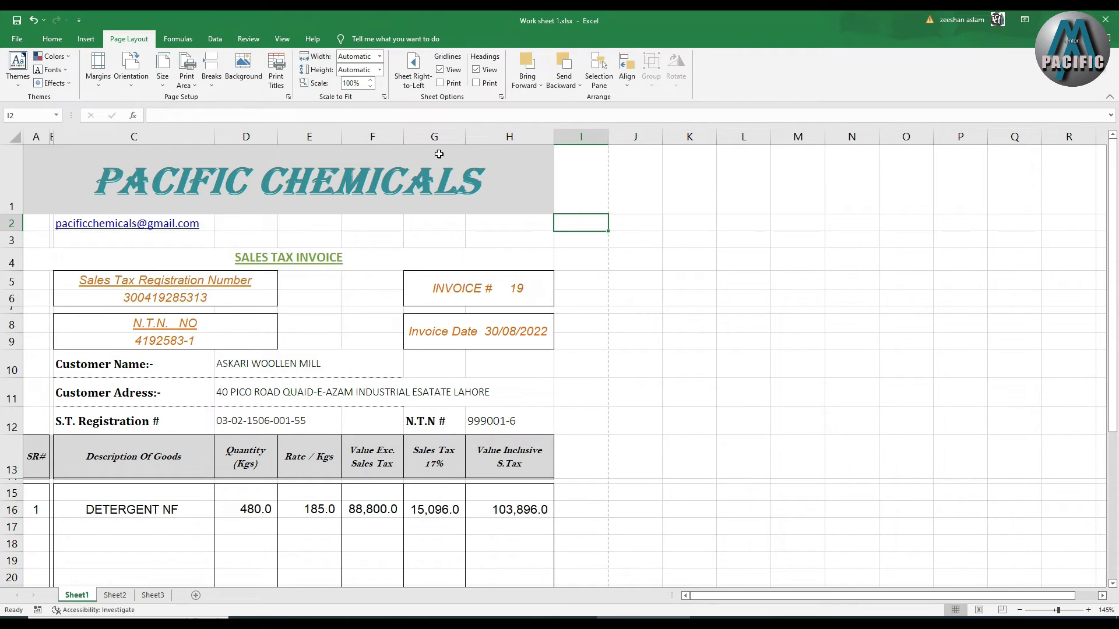
# Reduce the invoice sheet's print scale to 60%.
pyautogui.click(370, 86)
pyautogui.click(370, 87)
pyautogui.click(370, 86)
pyautogui.click(370, 86)
pyautogui.click(370, 86)
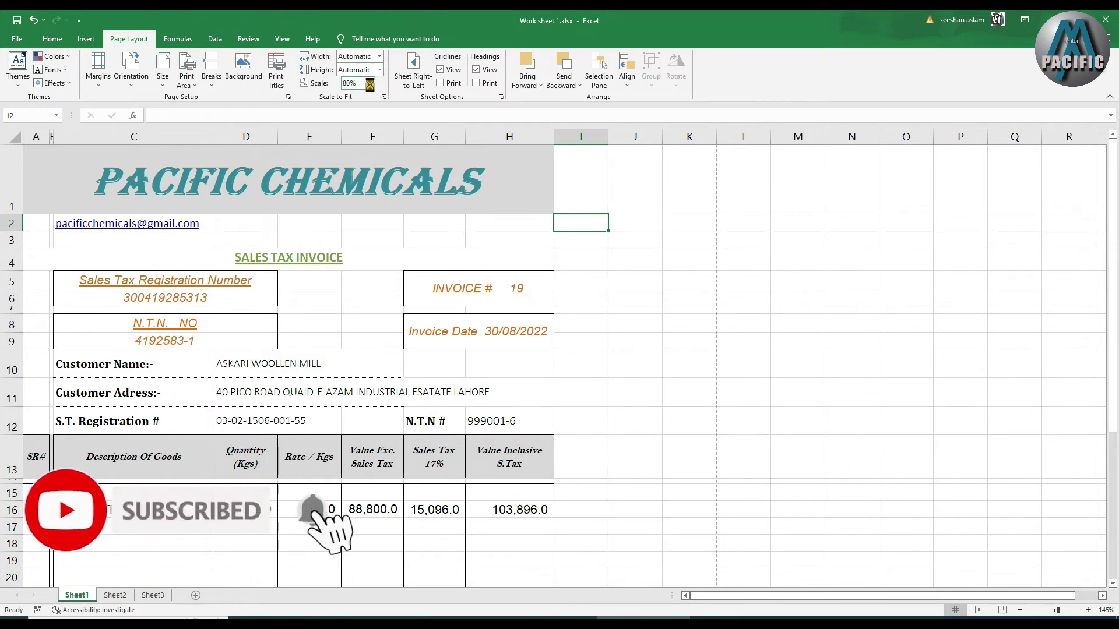
pyautogui.click(370, 86)
pyautogui.click(370, 87)
pyautogui.click(371, 87)
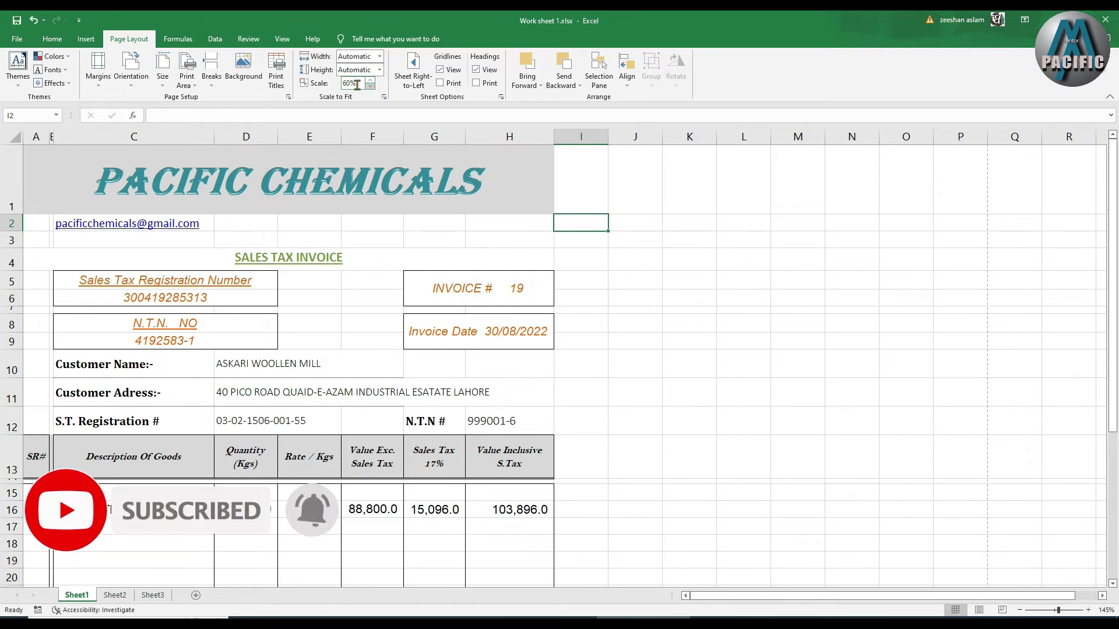
# Check the reduced scaling in Page Setup and in the invoice's print preview, and return to the sheet.
pyautogui.click(275, 73)
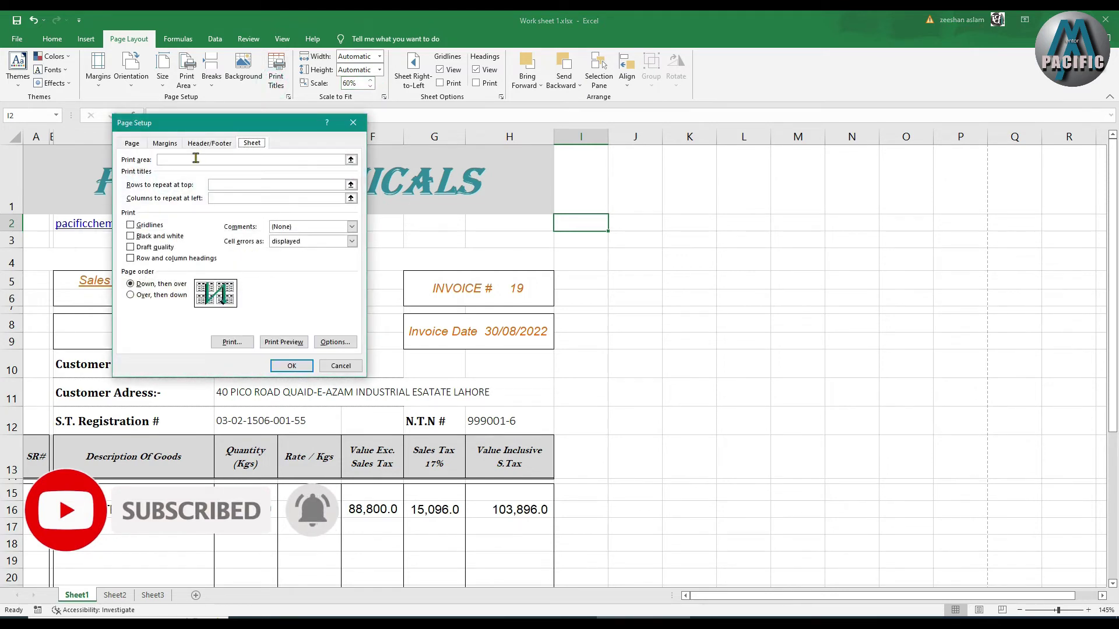
pyautogui.click(132, 144)
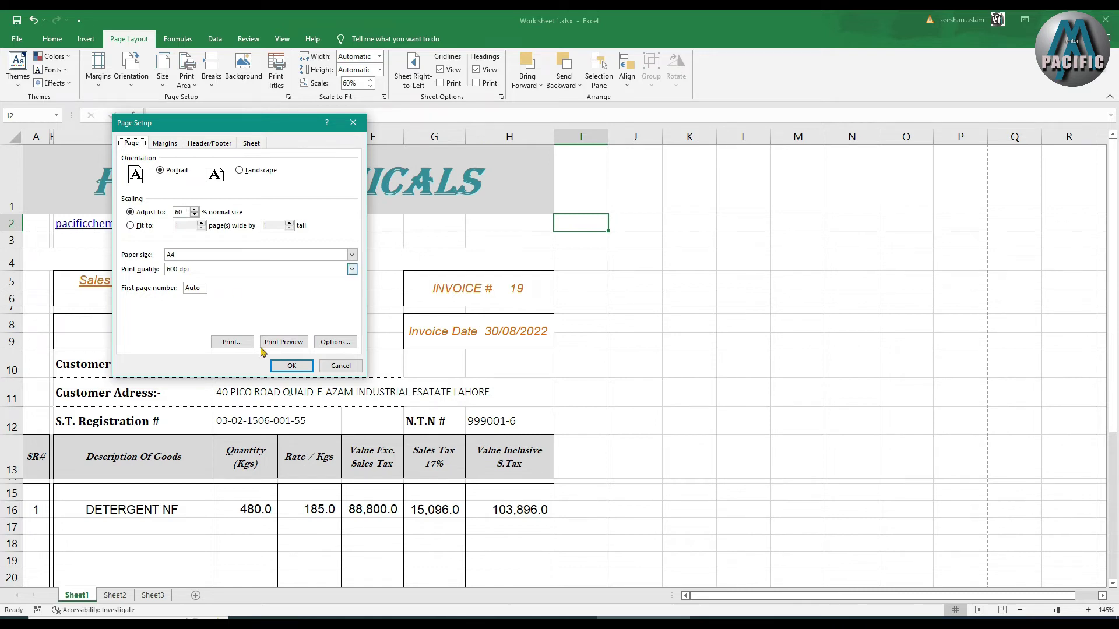
pyautogui.click(291, 366)
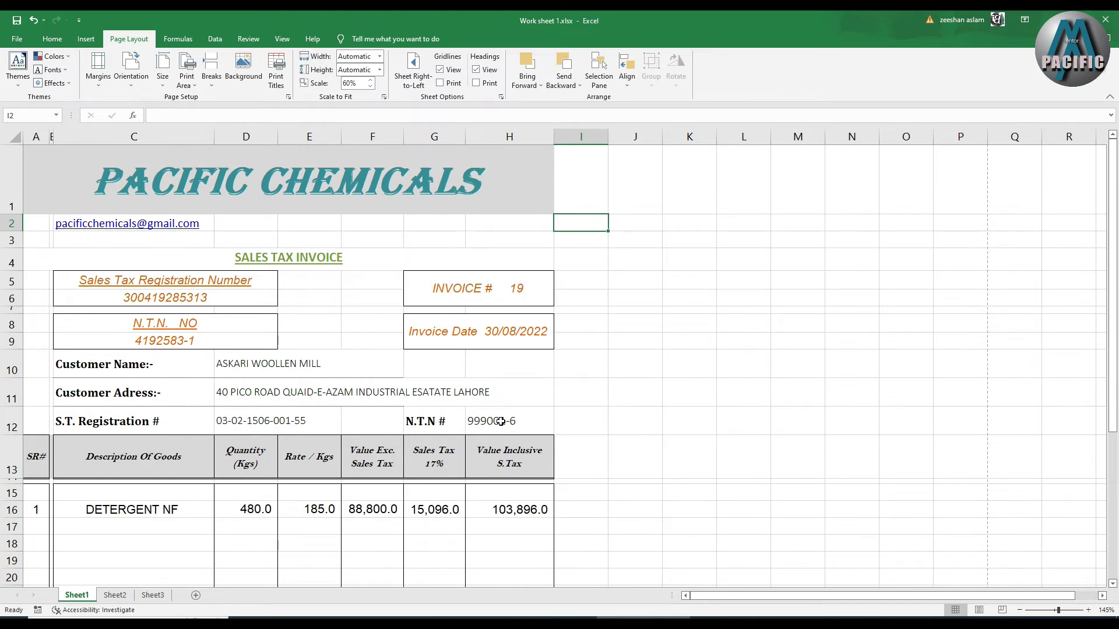
pyautogui.hotkey('ctrl', 'p')
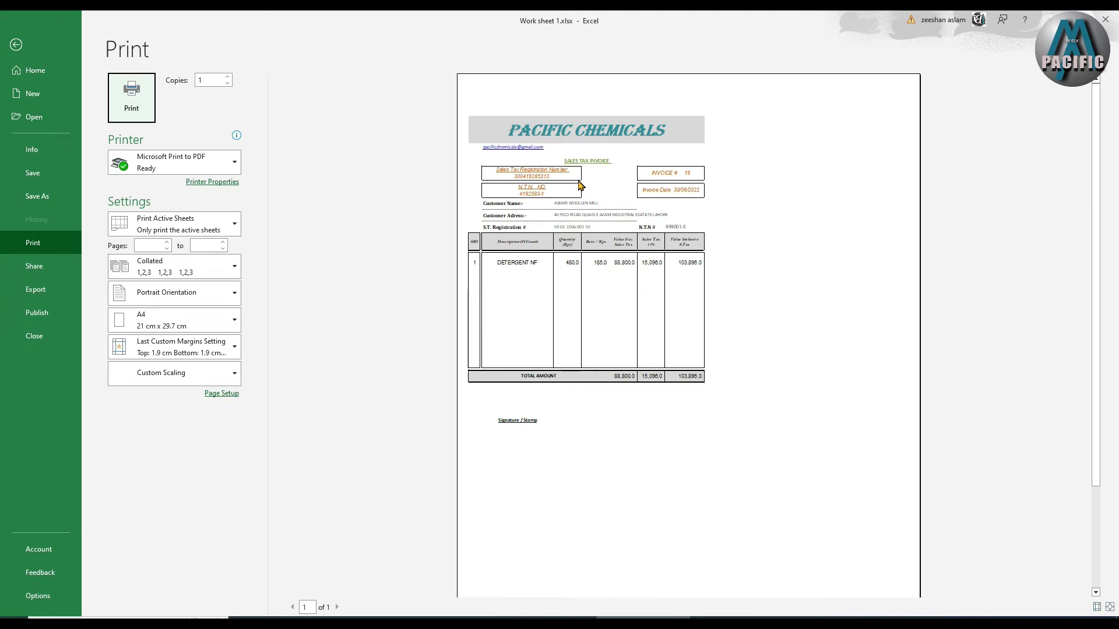
pyautogui.press('Escape')
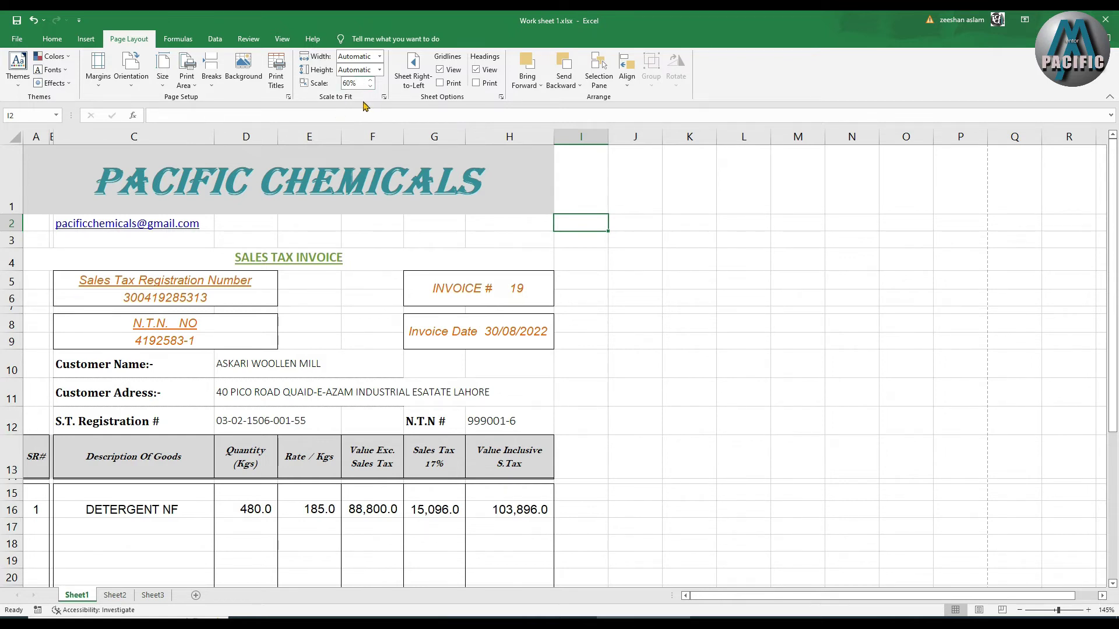
# Set the invoice sheet's print scale back to 100%.
pyautogui.click(367, 81)
pyautogui.click(368, 80)
pyautogui.click(369, 81)
# Try the right-to-left sheet layout on the invoice and restore the left-to-right layout.
pyautogui.click(413, 84)
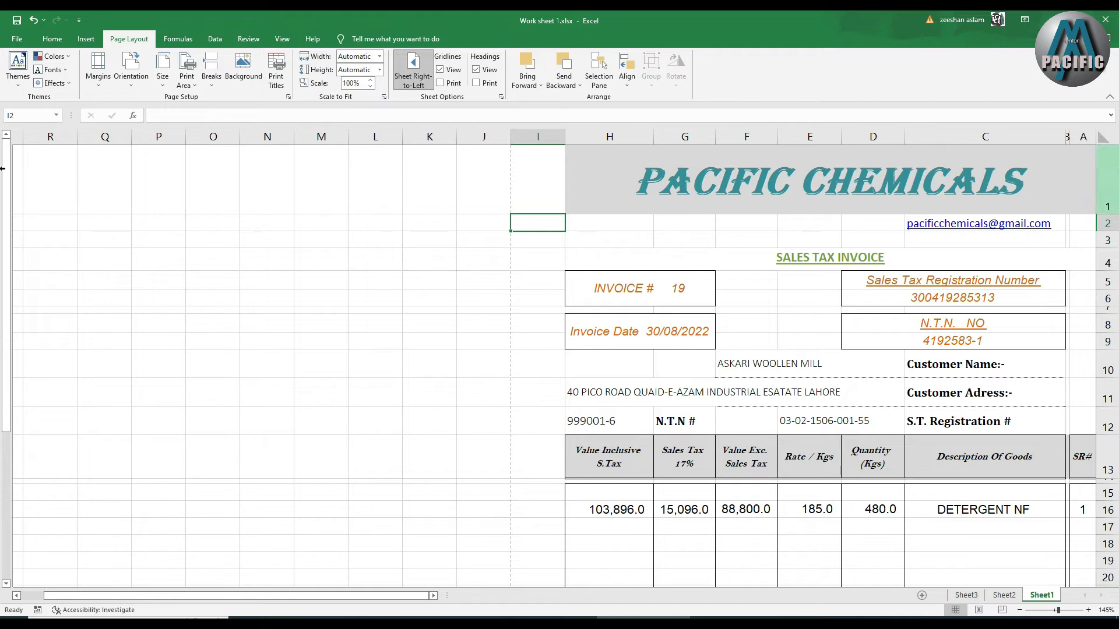
pyautogui.click(422, 87)
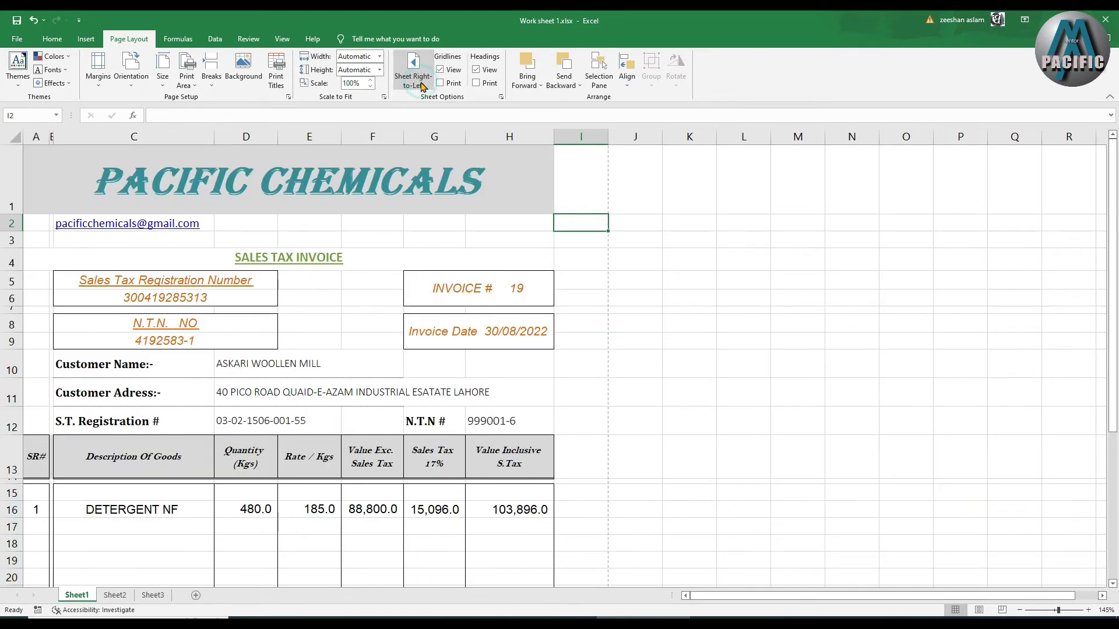
pyautogui.click(423, 289)
pyautogui.click(411, 247)
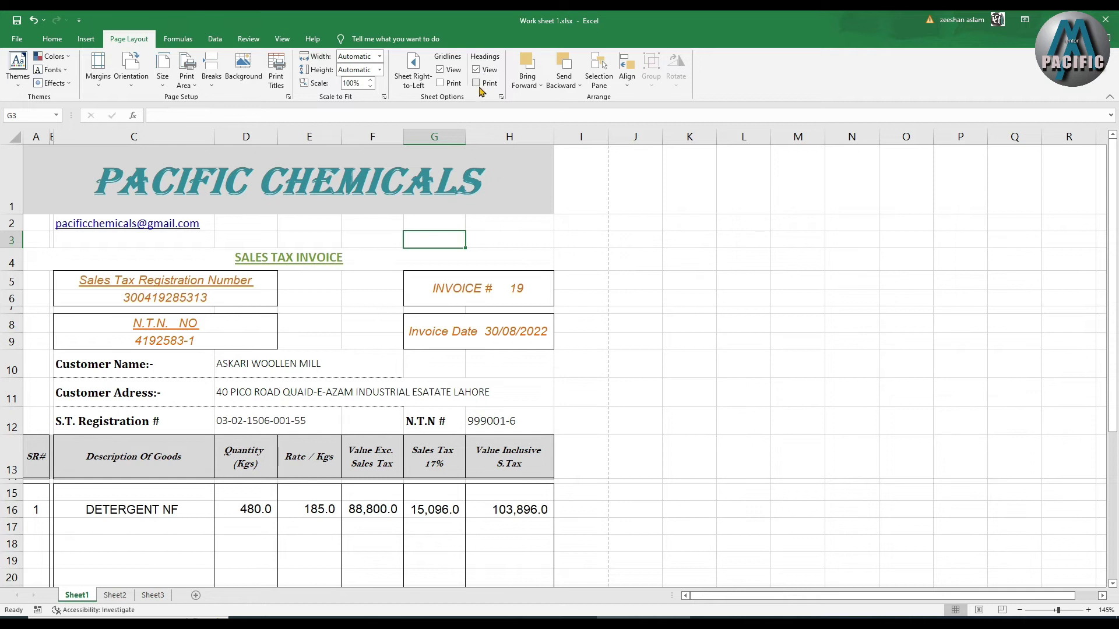
# Examine the border options available for the blank range I2:L12 and the cells in the bordered invoice area.
pyautogui.moveTo(562, 231); pyautogui.dragTo(767, 427)
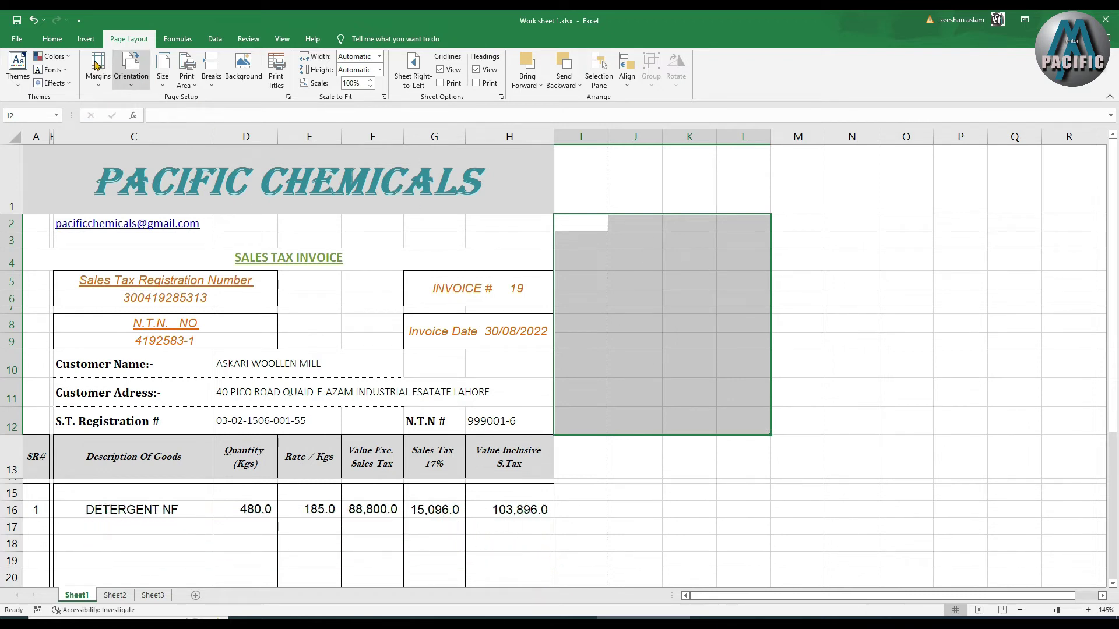
pyautogui.click(51, 38)
pyautogui.click(171, 79)
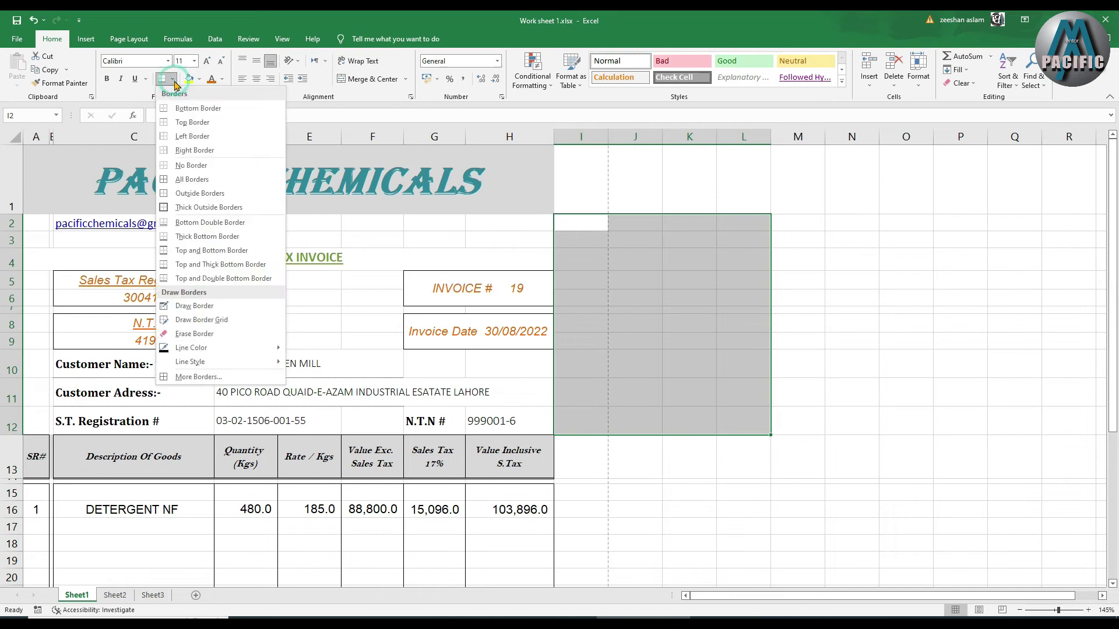
pyautogui.click(667, 328)
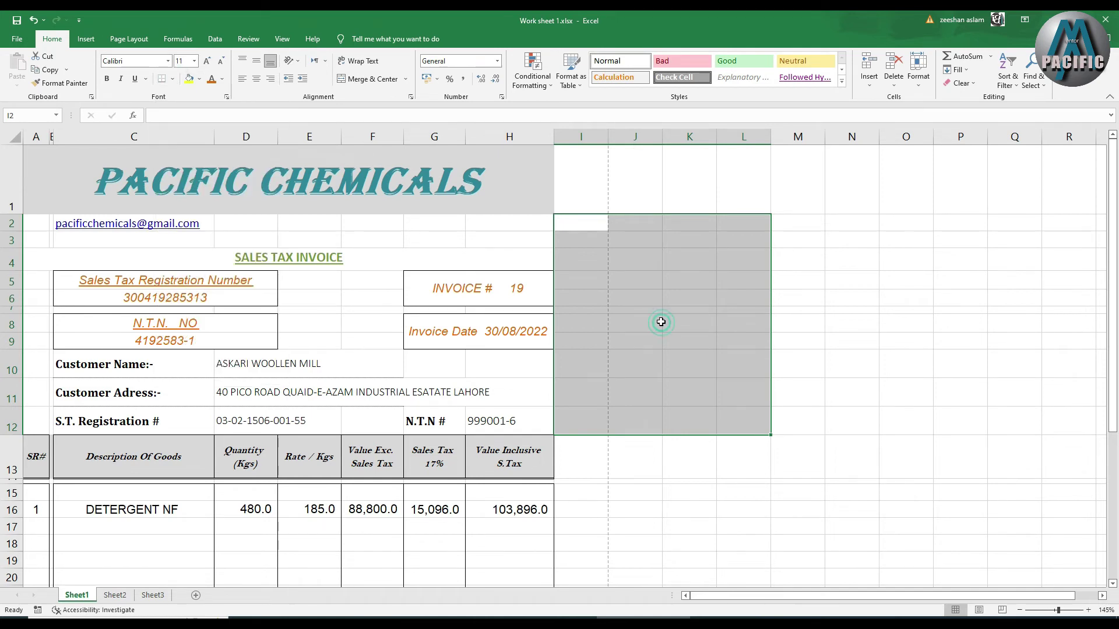
pyautogui.click(542, 243)
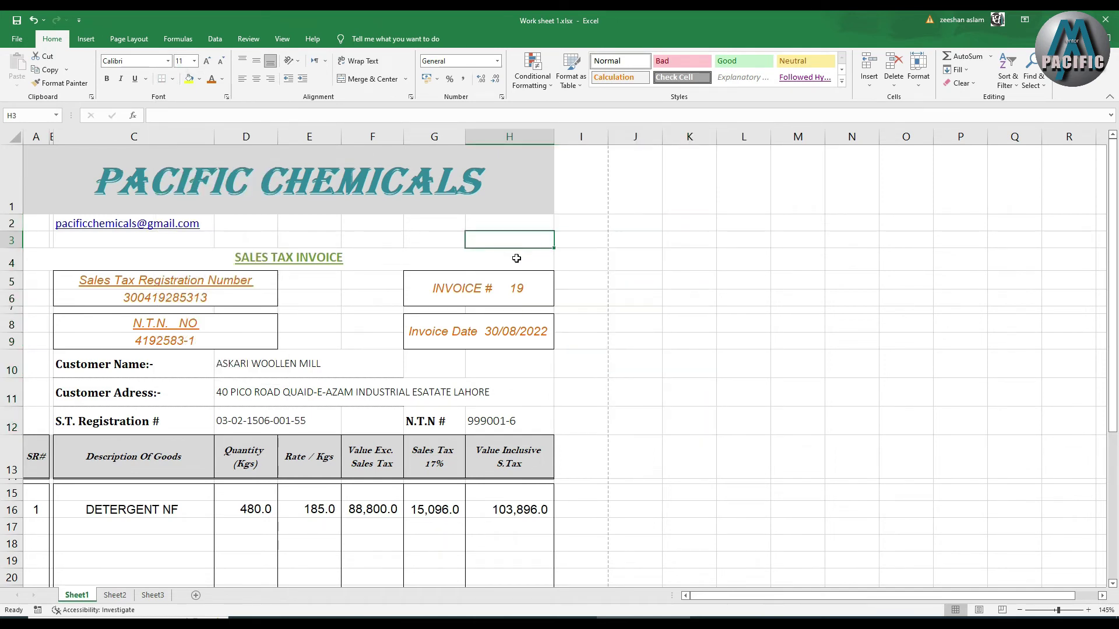
pyautogui.click(436, 287)
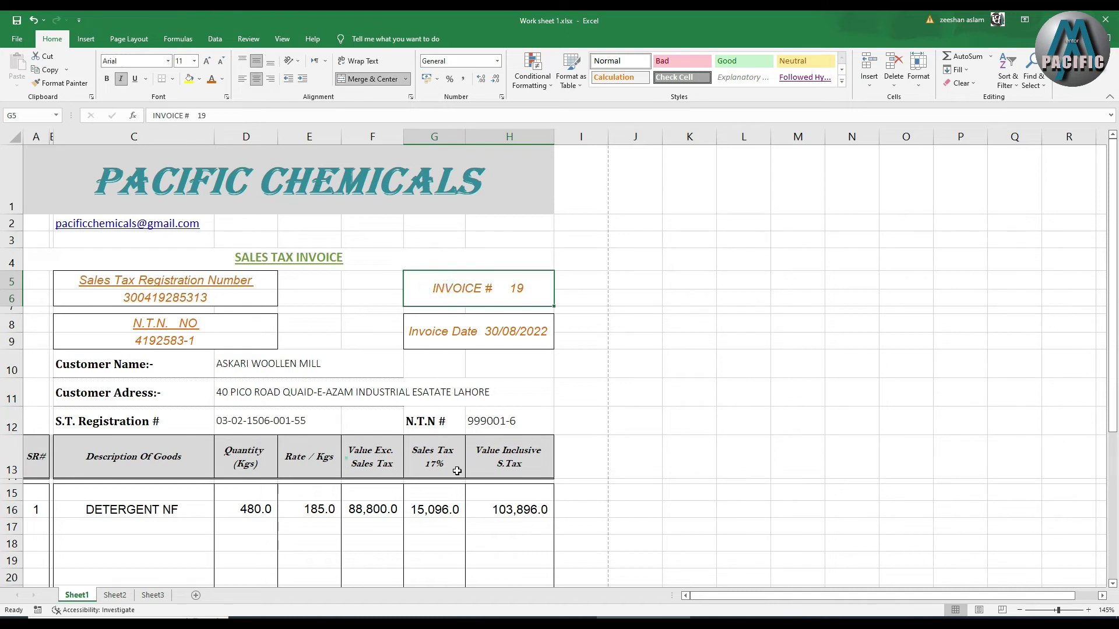
pyautogui.moveTo(345, 463); pyautogui.dragTo(458, 471)
pyautogui.click(383, 531)
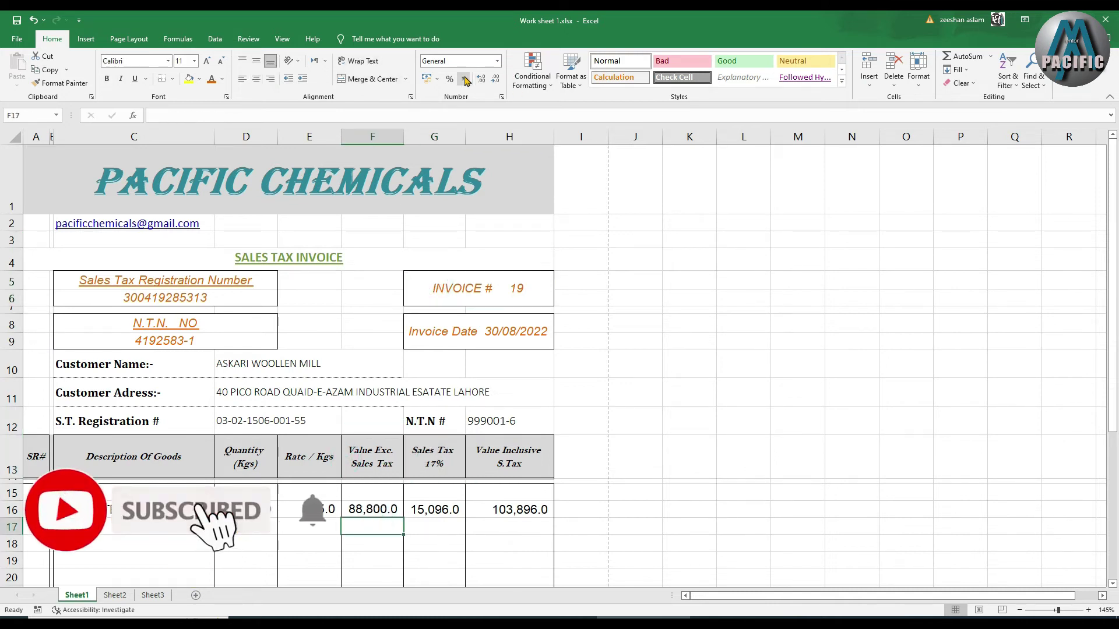
# Try printing the gridlines on the invoice sheet, check the full page in print preview, and turn gridline printing off.
pyautogui.click(129, 39)
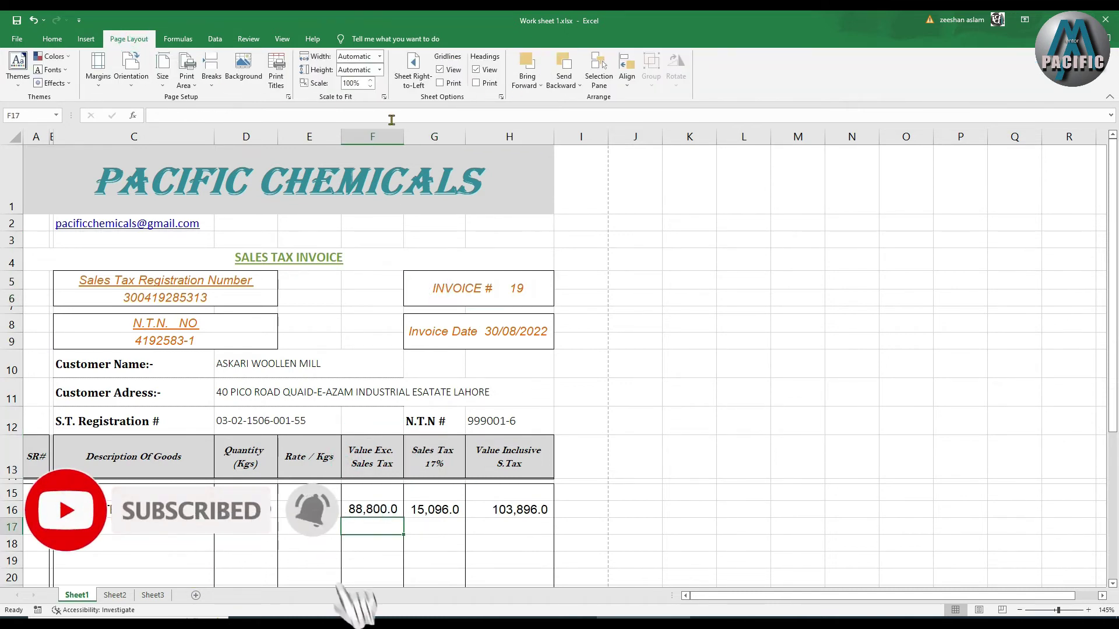
pyautogui.click(440, 84)
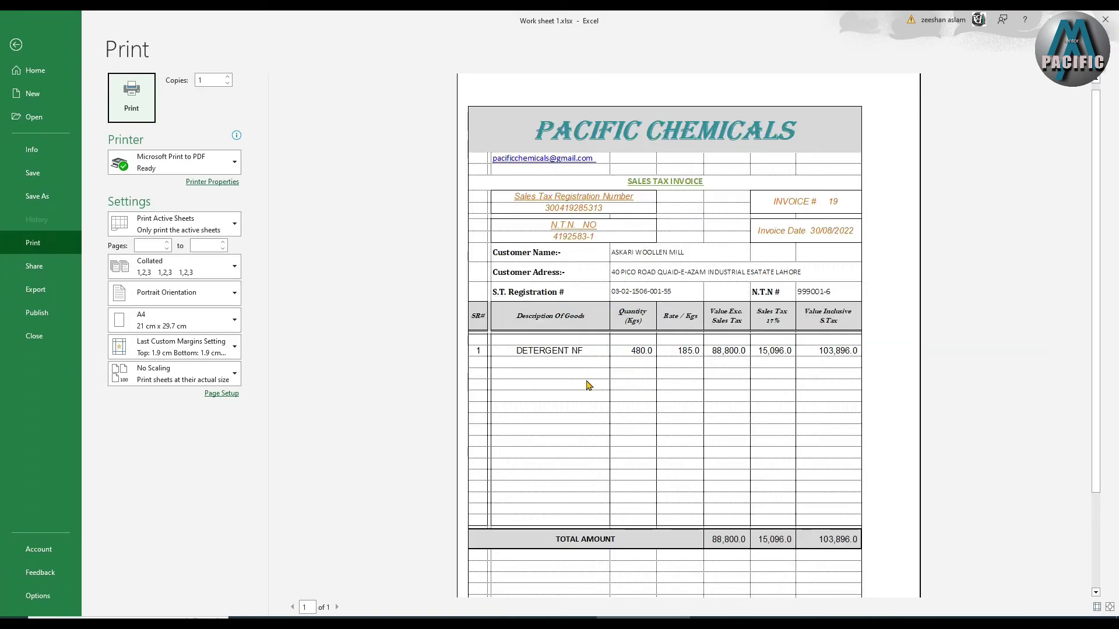
pyautogui.scroll(-1, 587, 384)
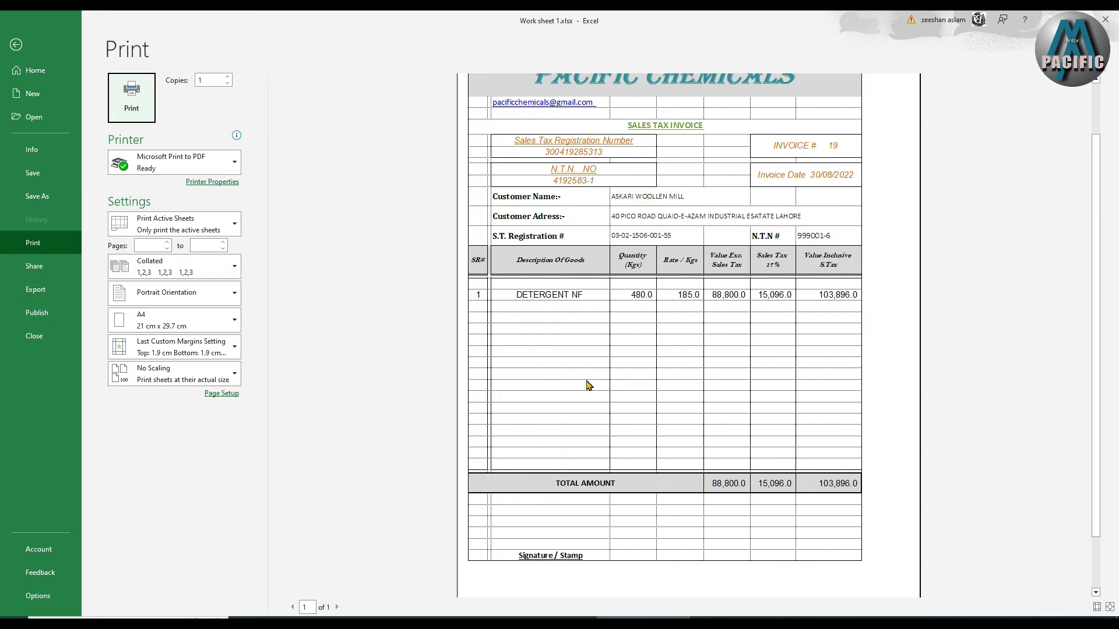
pyautogui.press('Escape')
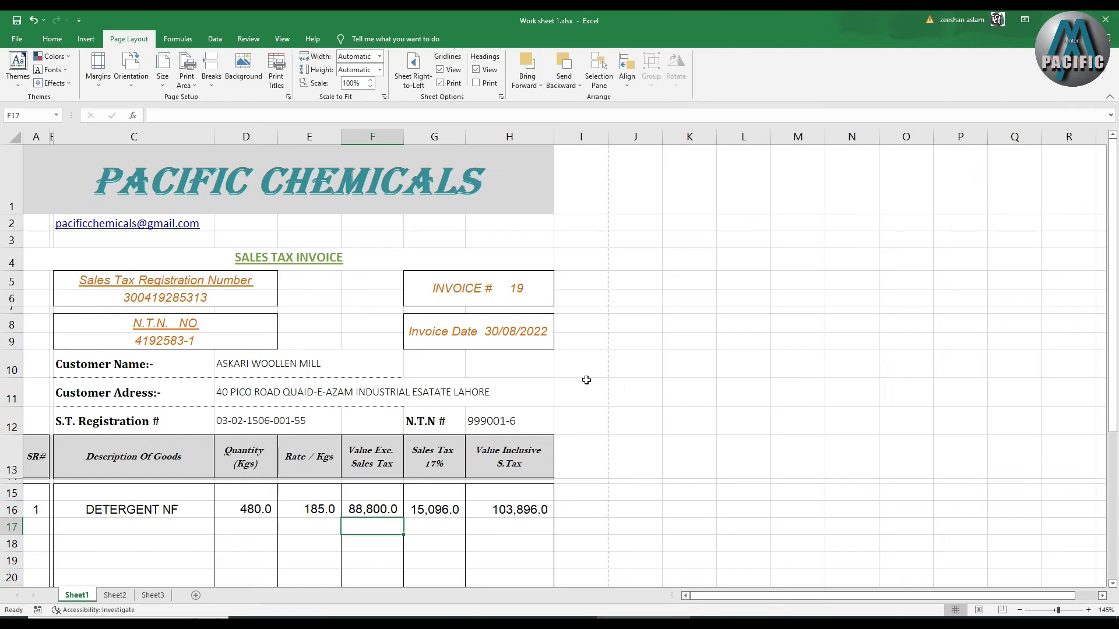
pyautogui.click(442, 85)
# Hide the gridlines on the invoice sheet, check the invoice in print preview and on the sheet, and show the gridlines again.
pyautogui.click(441, 69)
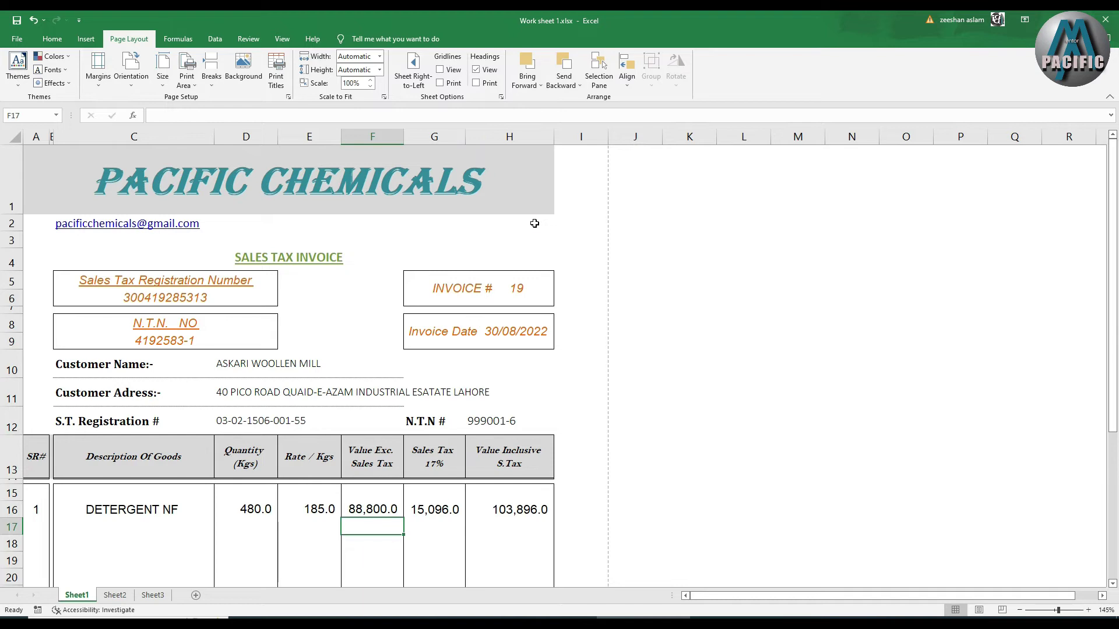
pyautogui.hotkey('ctrl', 'p')
pyautogui.press('super')
pyautogui.press('Escape')
pyautogui.press('Escape')
pyautogui.scroll(-2, 315, 244)
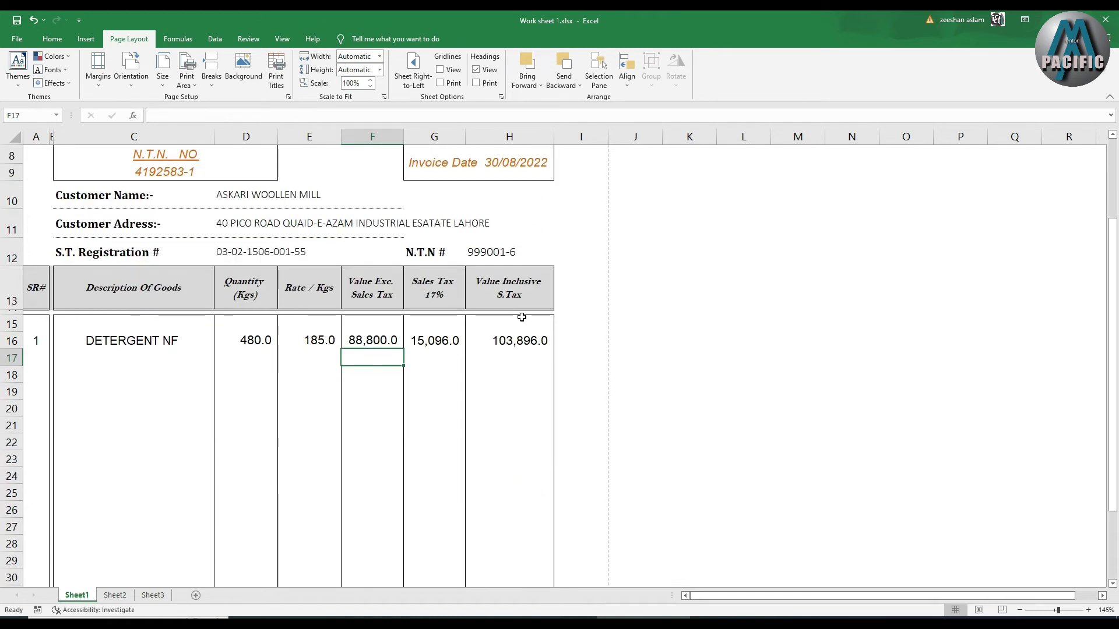
pyautogui.scroll(2, 315, 243)
pyautogui.scroll(1, 315, 244)
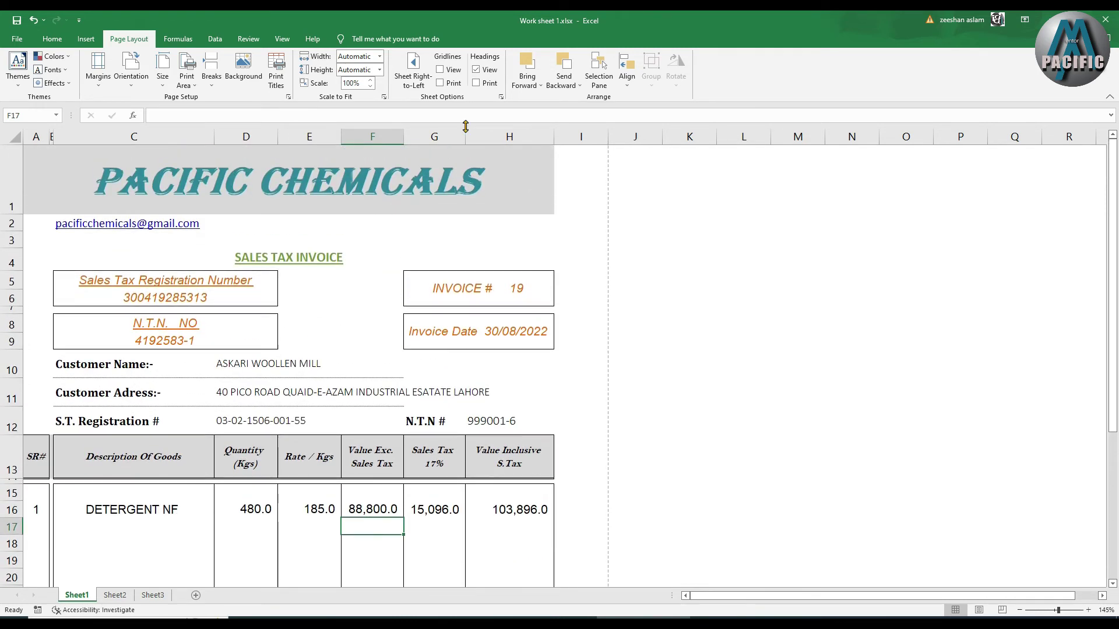
pyautogui.click(441, 70)
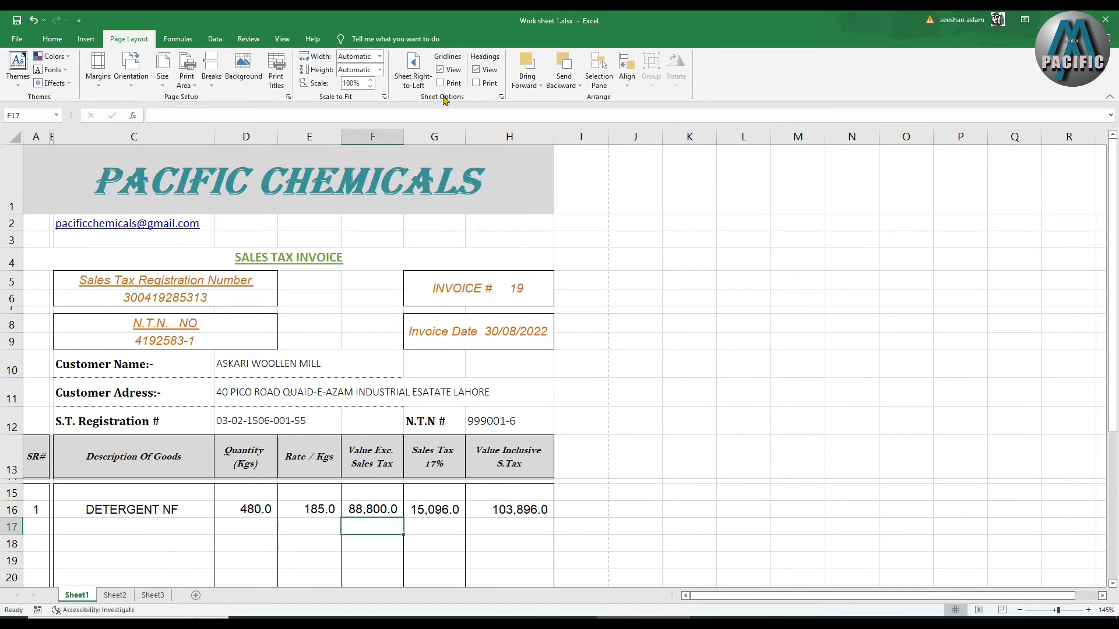
# Try hiding the row and column headings on the invoice sheet twice, restoring them each time.
pyautogui.click(475, 70)
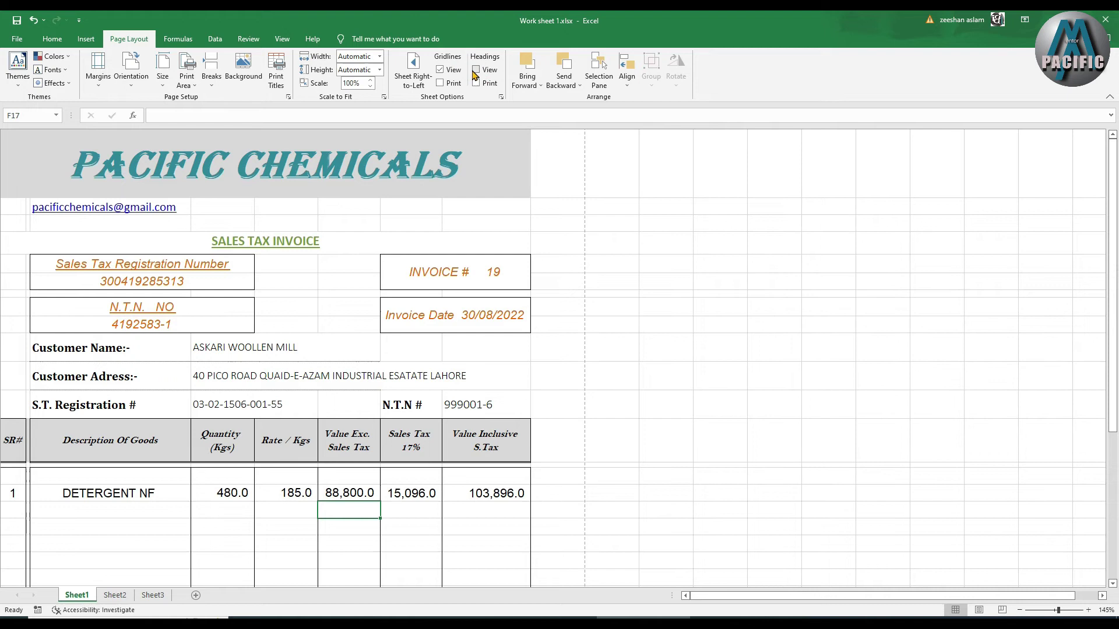
pyautogui.click(475, 71)
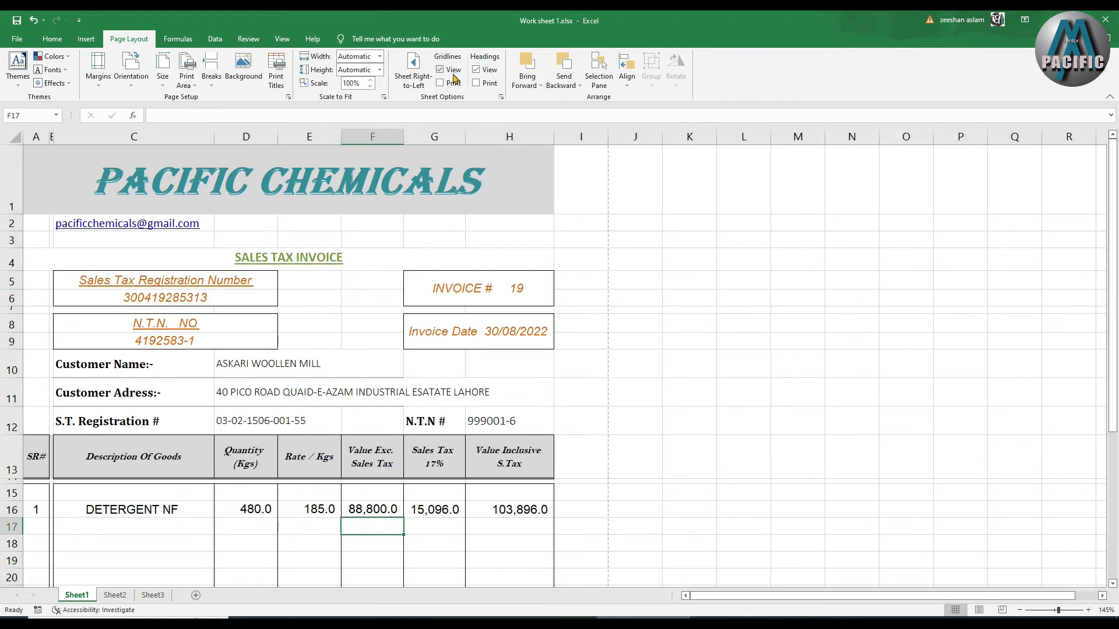
pyautogui.click(475, 71)
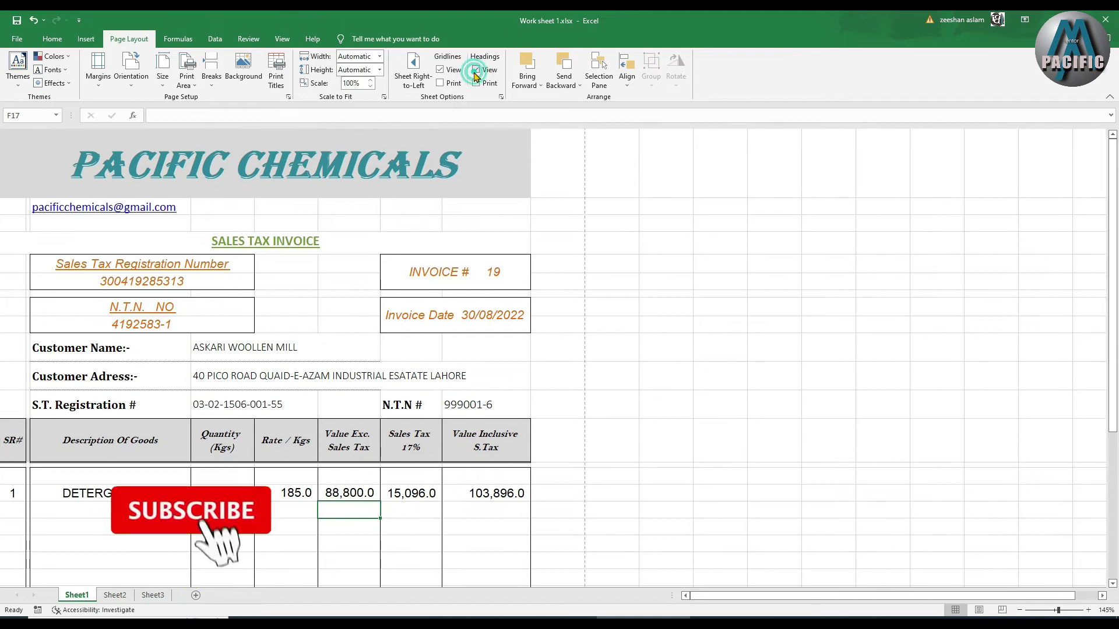
pyautogui.click(475, 71)
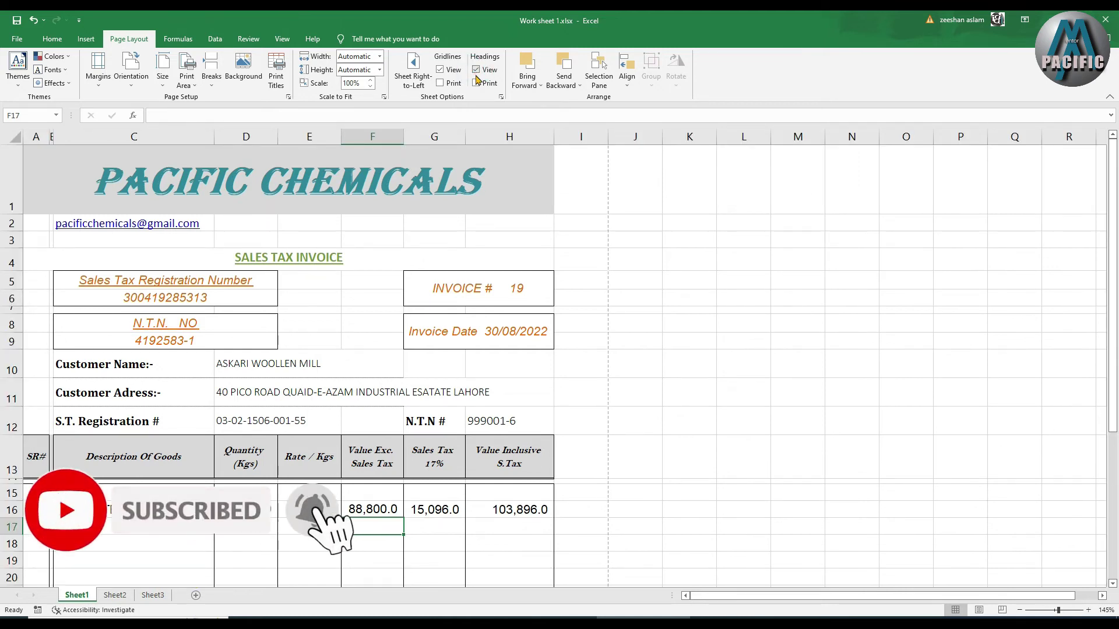
# Try printing the row and column headings together with the gridlines, check the print preview, and turn both print options off.
pyautogui.click(475, 84)
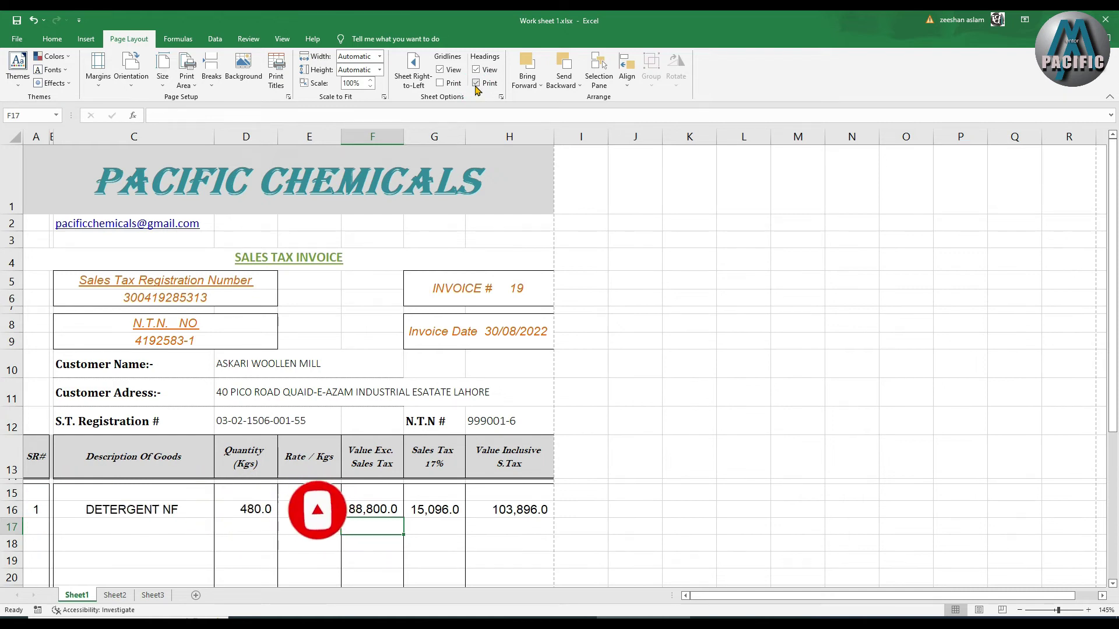
pyautogui.click(441, 83)
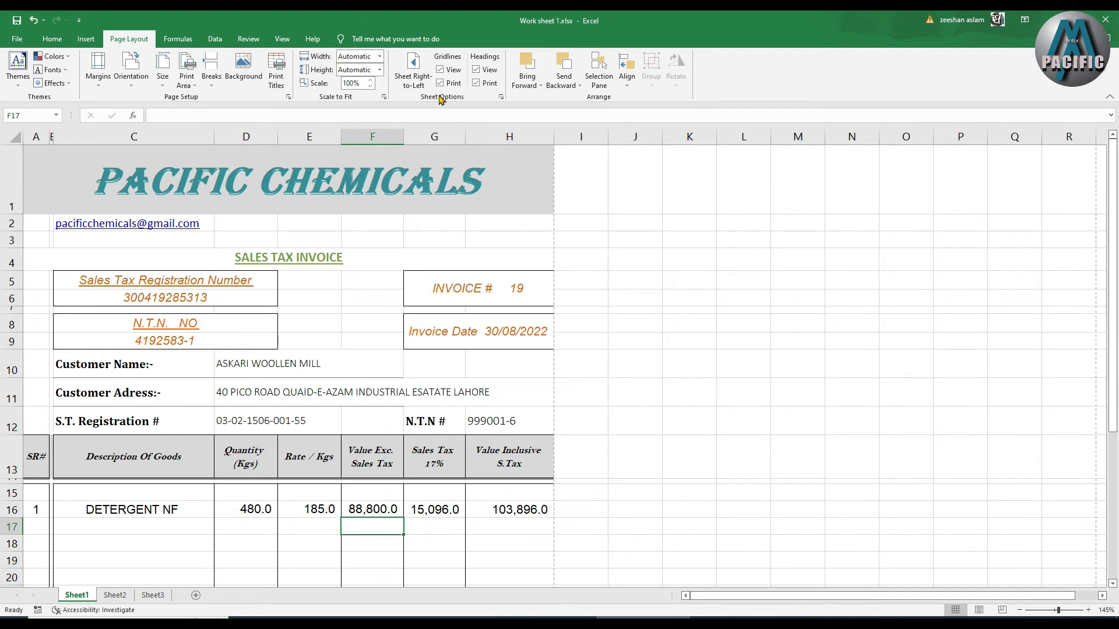
pyautogui.hotkey('ctrl', 'p')
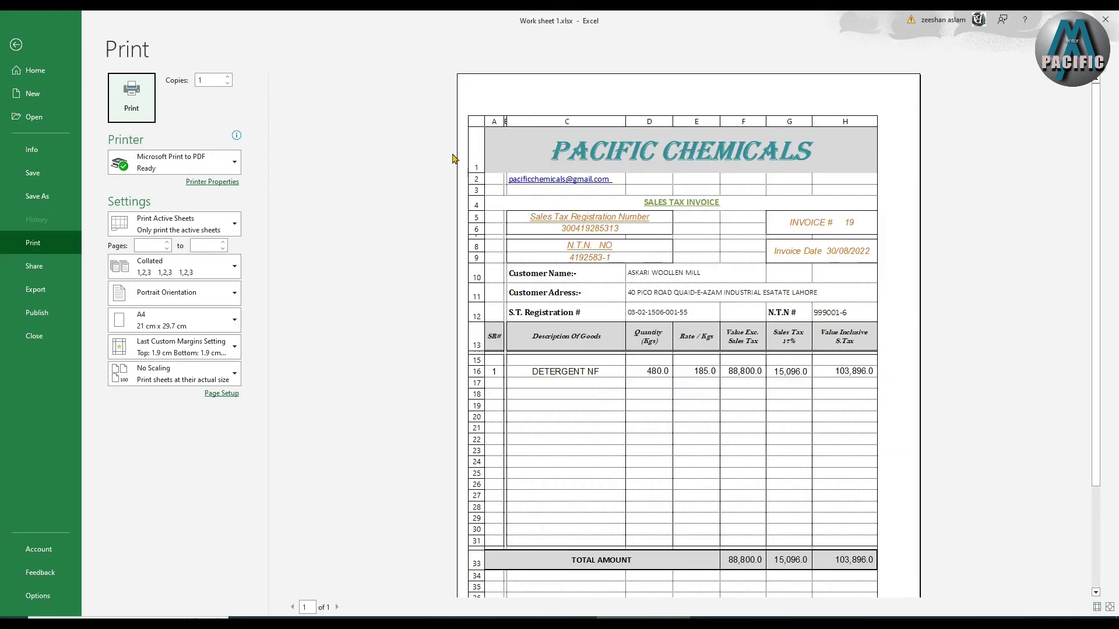
pyautogui.scroll(-2, 711, 365)
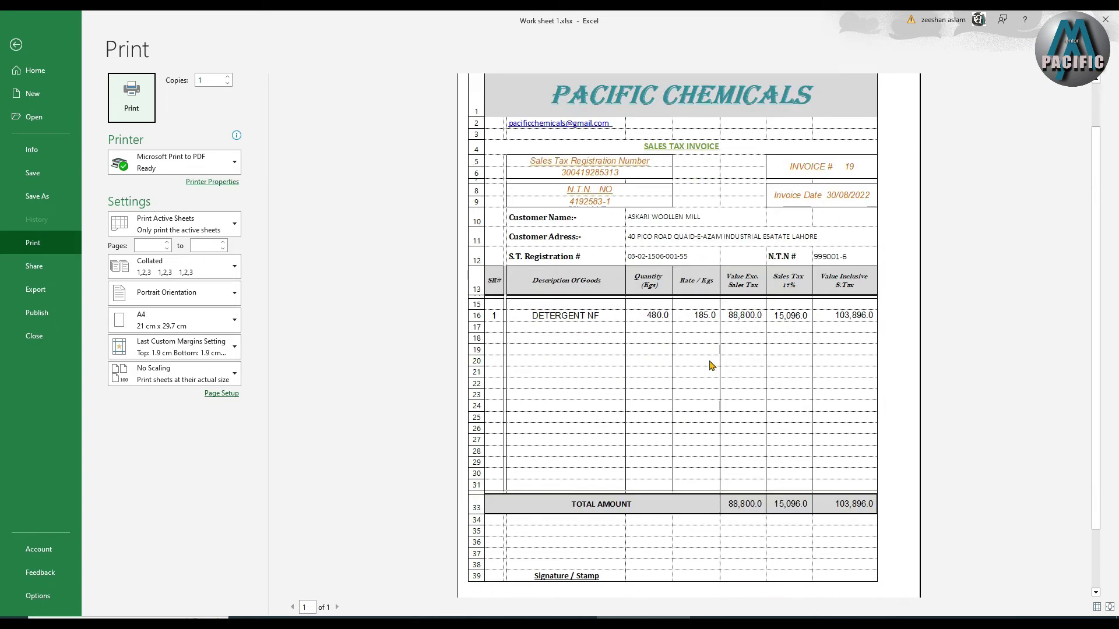
pyautogui.scroll(2, 711, 366)
pyautogui.press('Escape')
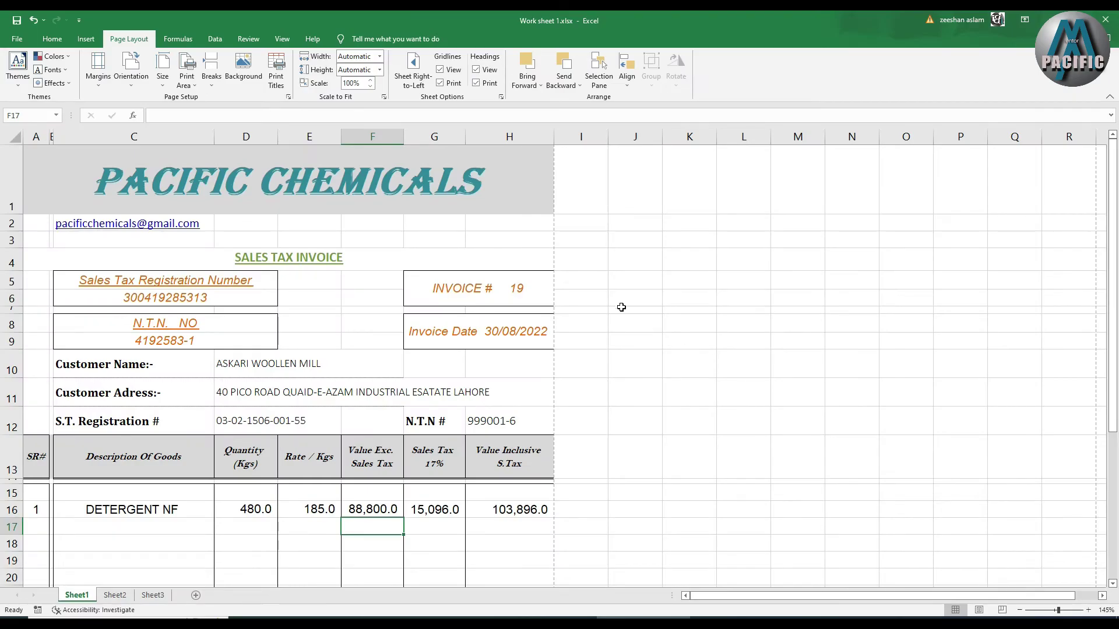
pyautogui.click(440, 83)
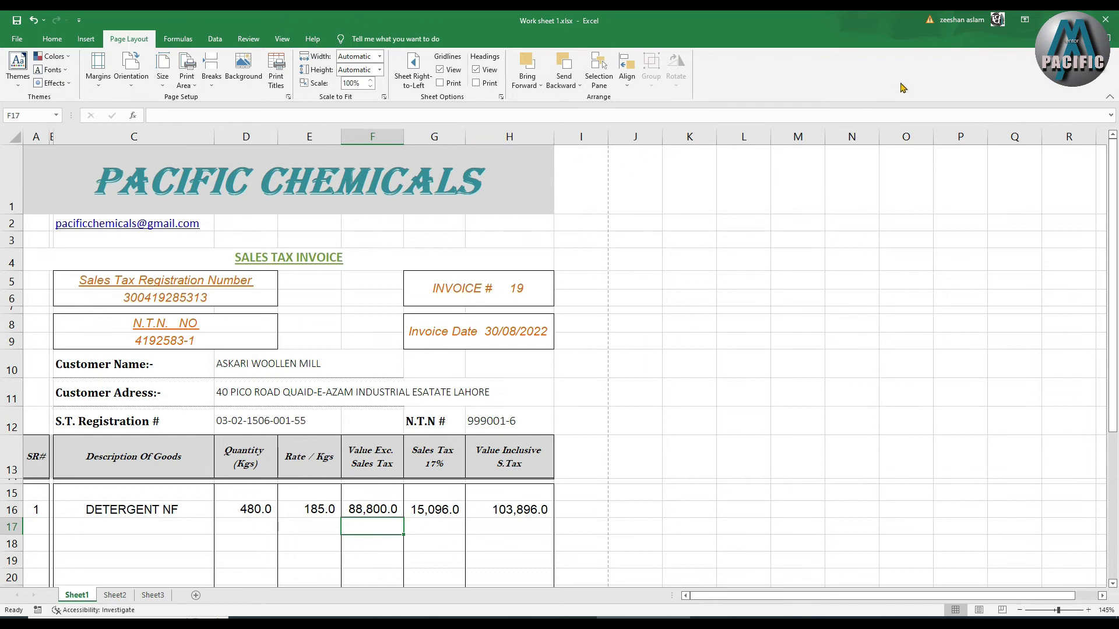
# Draw a rectangle shape about 2.6 cm high and 2.4 cm wide in the blank area beside the invoice, over columns I to K.
pyautogui.click(78, 41)
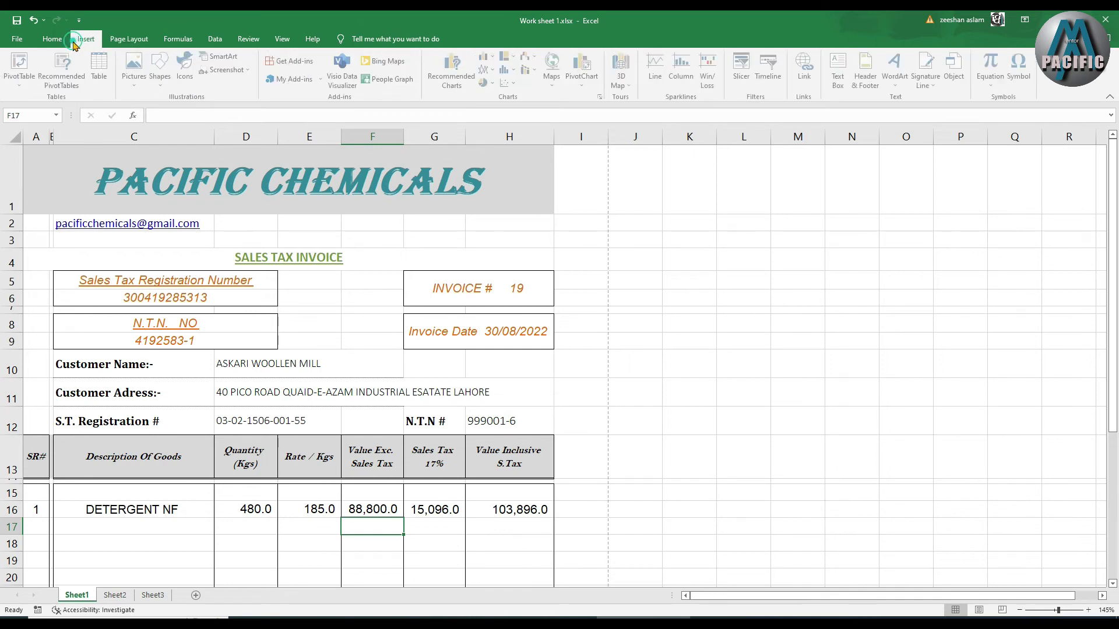
pyautogui.click(63, 41)
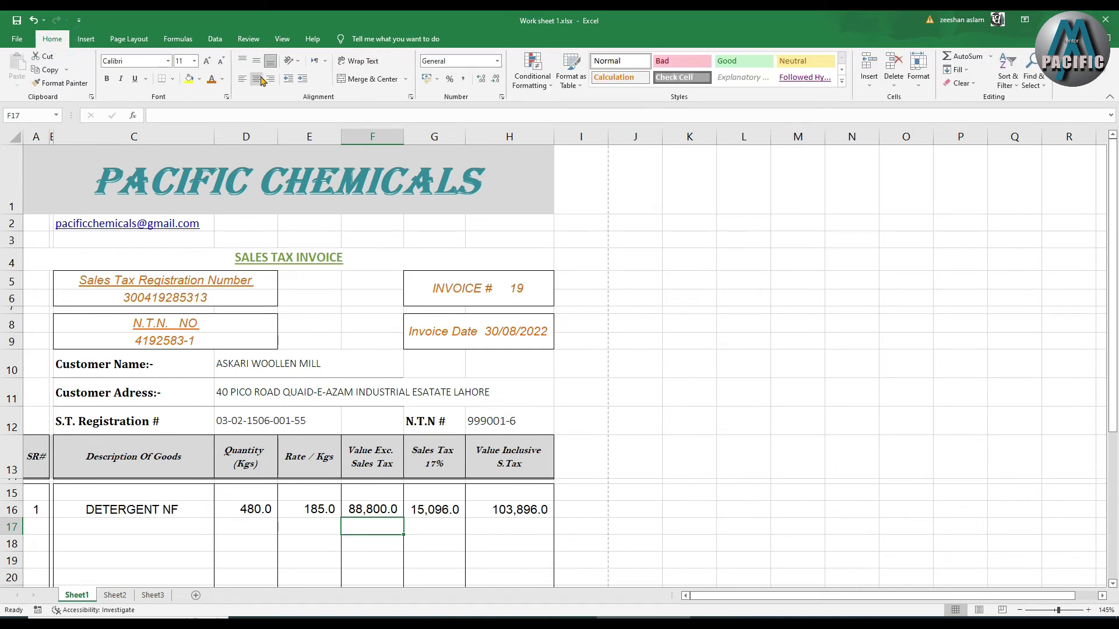
pyautogui.click(86, 39)
pyautogui.click(163, 81)
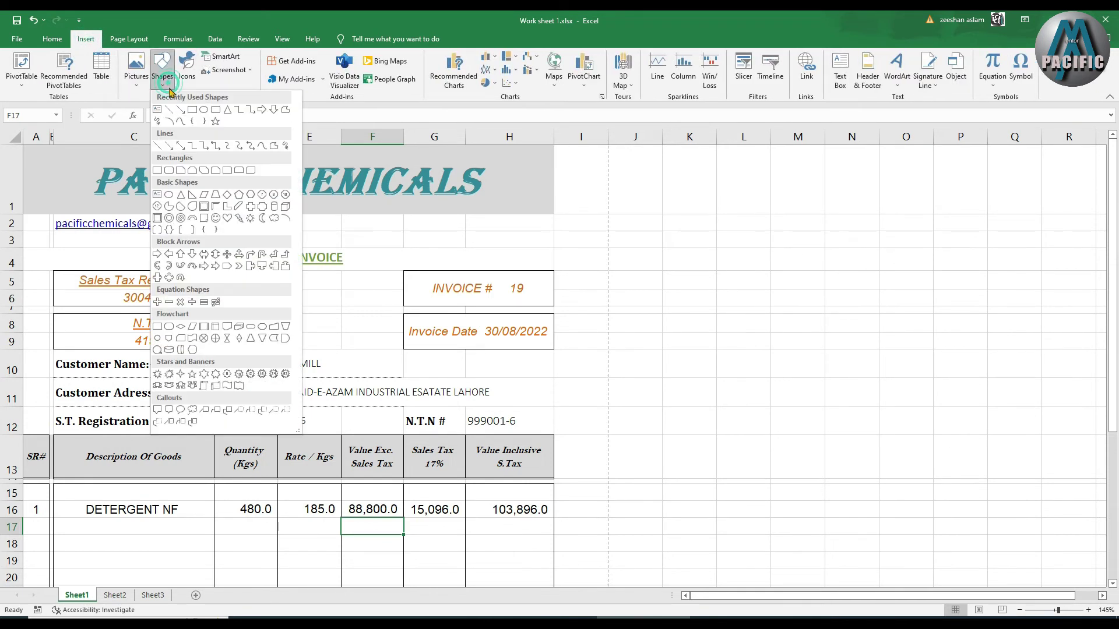
pyautogui.click(194, 113)
pyautogui.moveTo(595, 197)
pyautogui.mouseDown()
pyautogui.moveTo(635, 255)
pyautogui.moveTo(670, 280)
pyautogui.mouseUp()
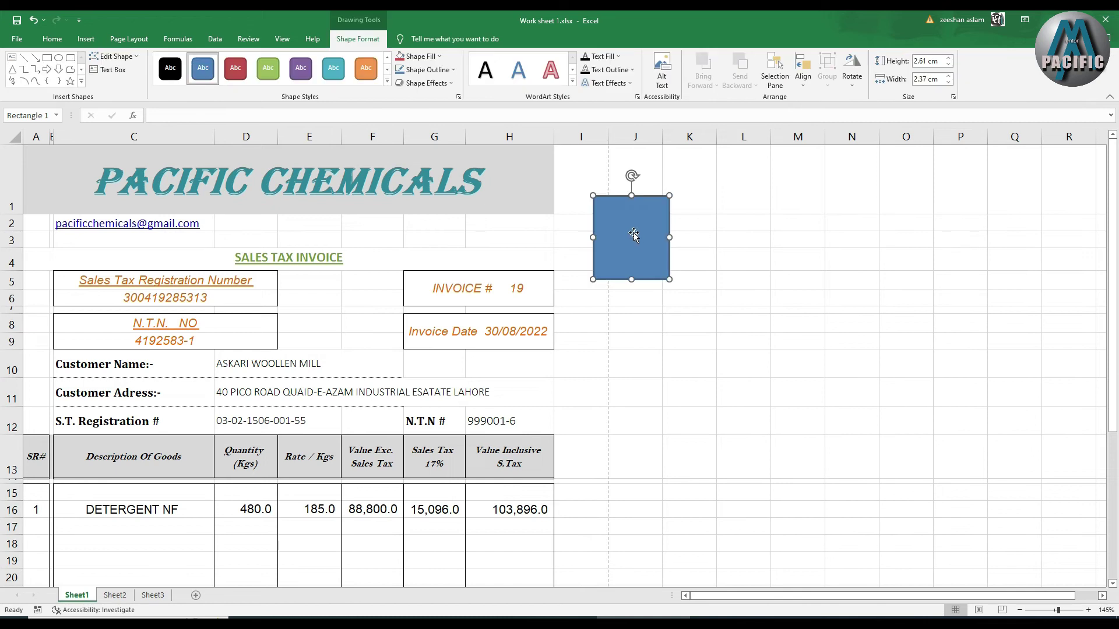
# Apply the orange shape style to the rectangle and place an overlapping copy to its right in the green shape style.
pyautogui.click(366, 68)
pyautogui.moveTo(641, 270); pyautogui.dragTo(679, 258)
pyautogui.click(269, 68)
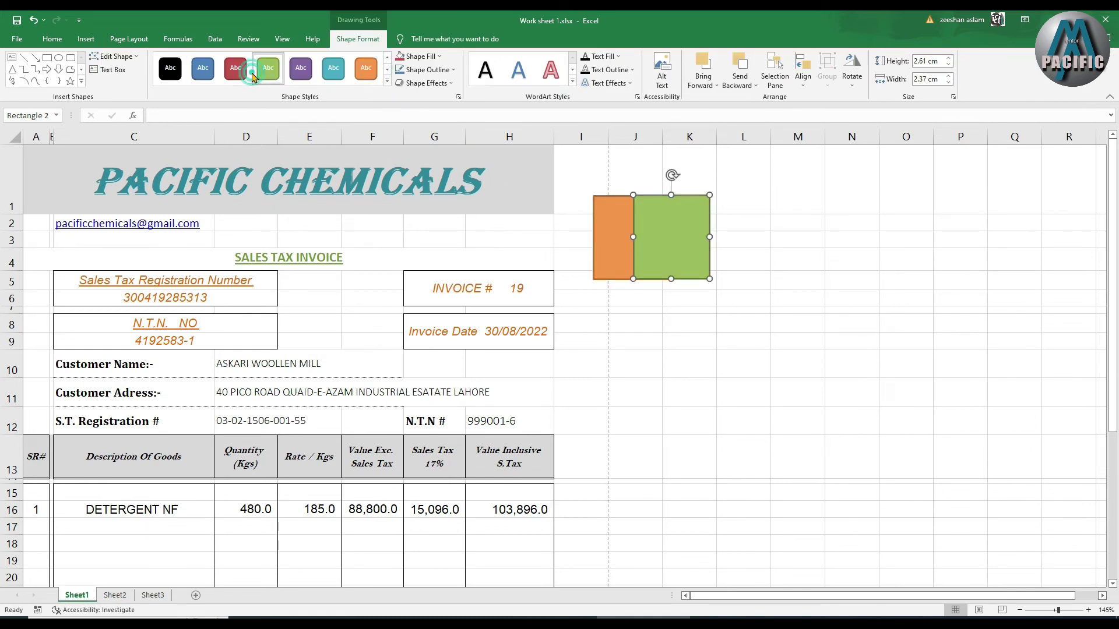
# Select the orange rectangle and show the Bring Forward options available for it on the Page Layout ribbon.
pyautogui.click(626, 235)
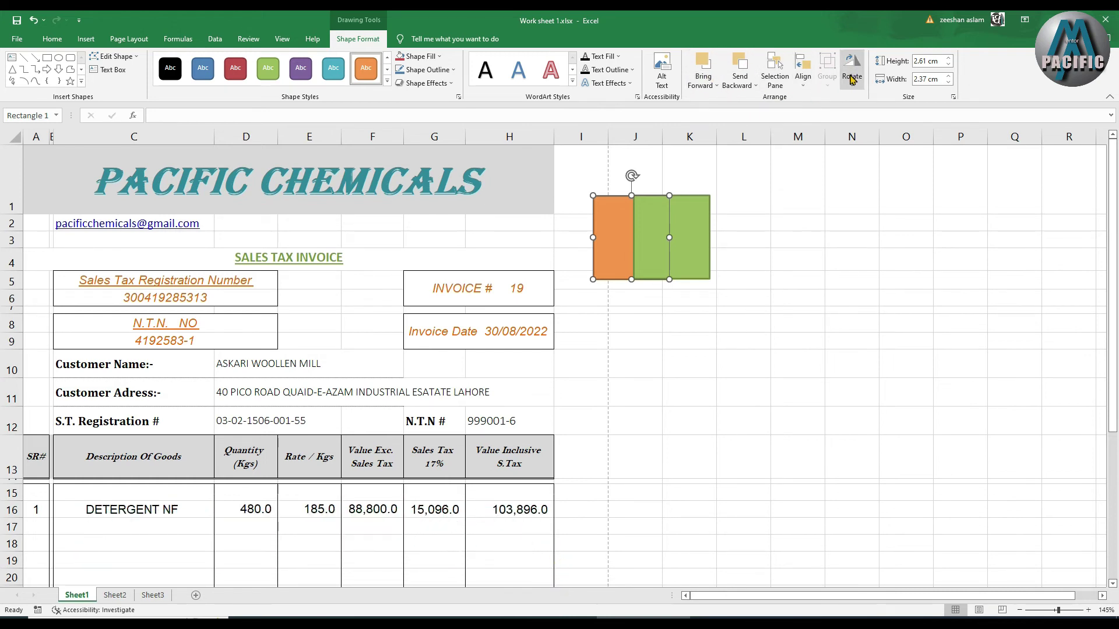
pyautogui.click(131, 39)
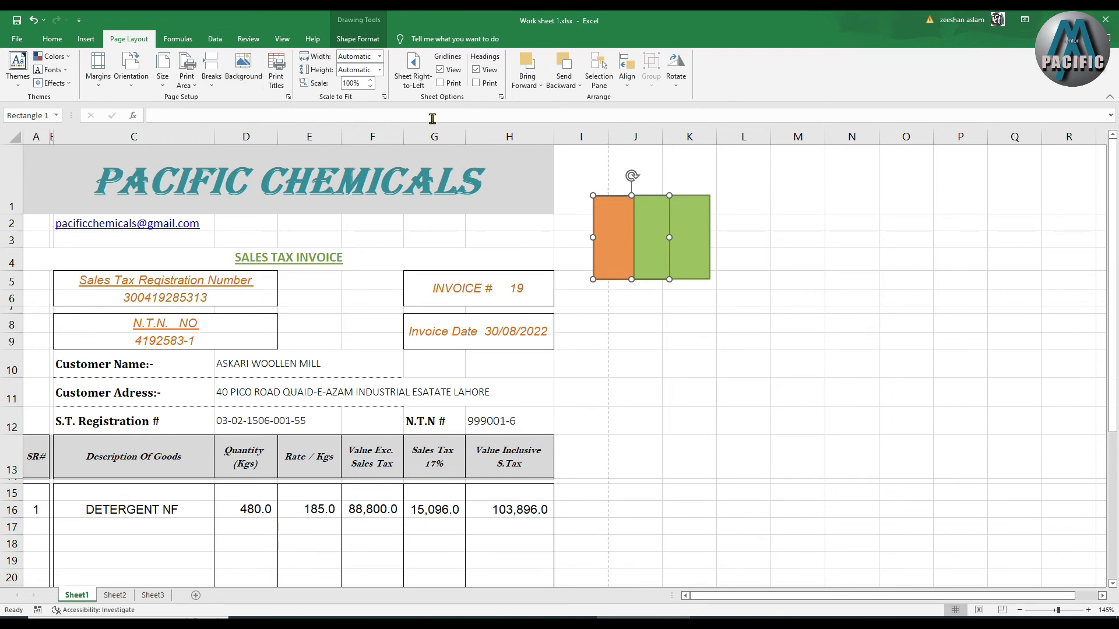
pyautogui.click(539, 86)
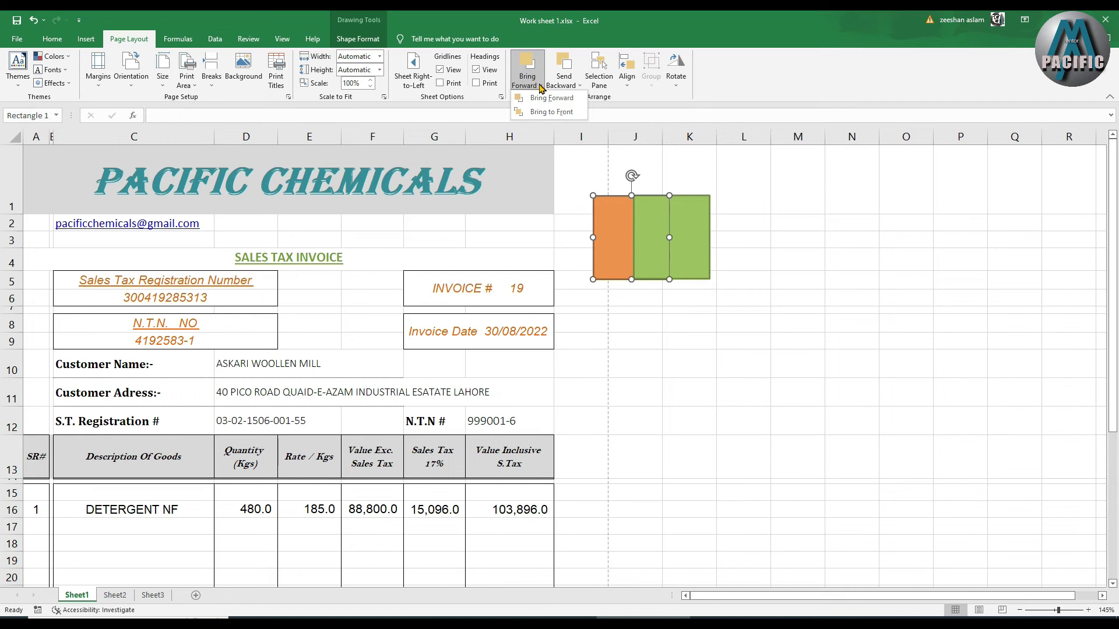
# Duplicate the orange and green rectangle pair to the right, overlapping the originals, and select the copied orange rectangle.
pyautogui.click(702, 249)
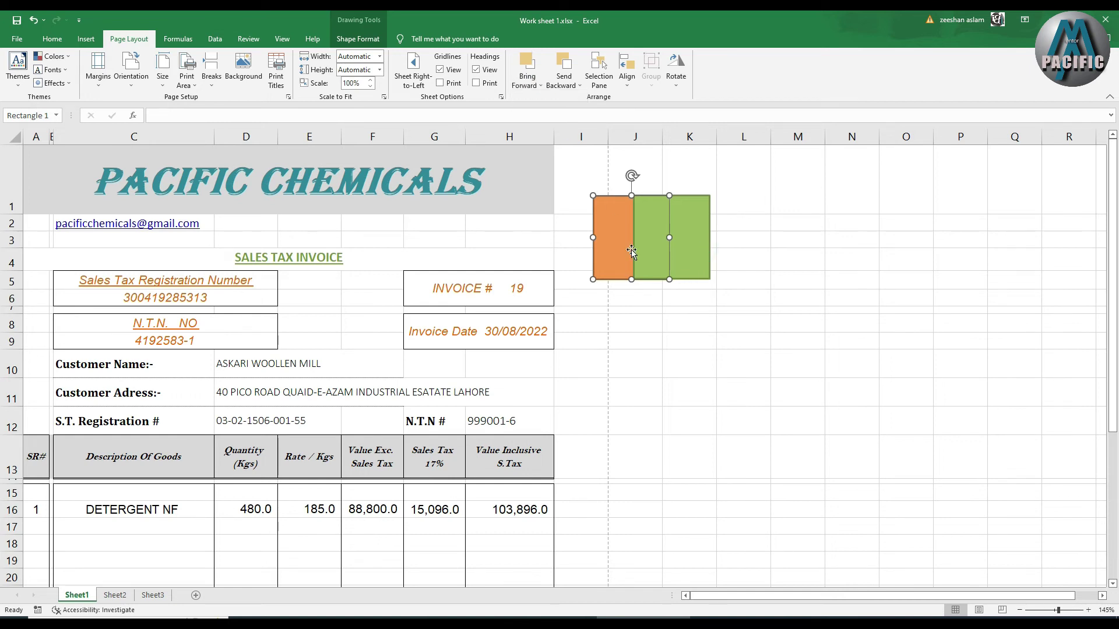
pyautogui.moveTo(690, 251); pyautogui.dragTo(753, 244)
pyautogui.click(778, 317)
pyautogui.click(748, 258)
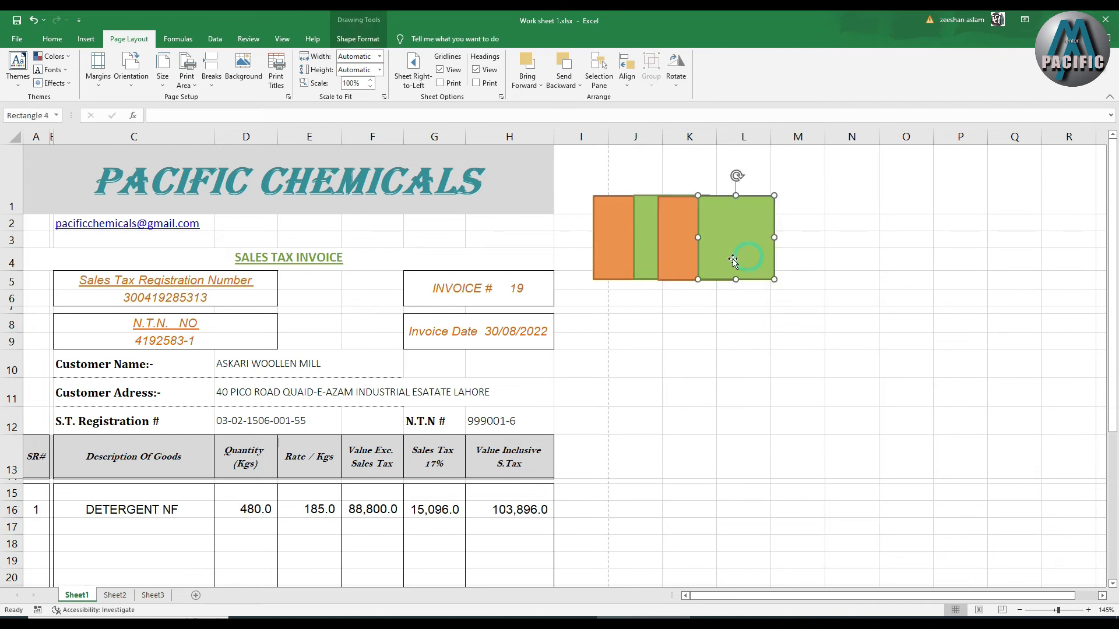
pyautogui.click(672, 250)
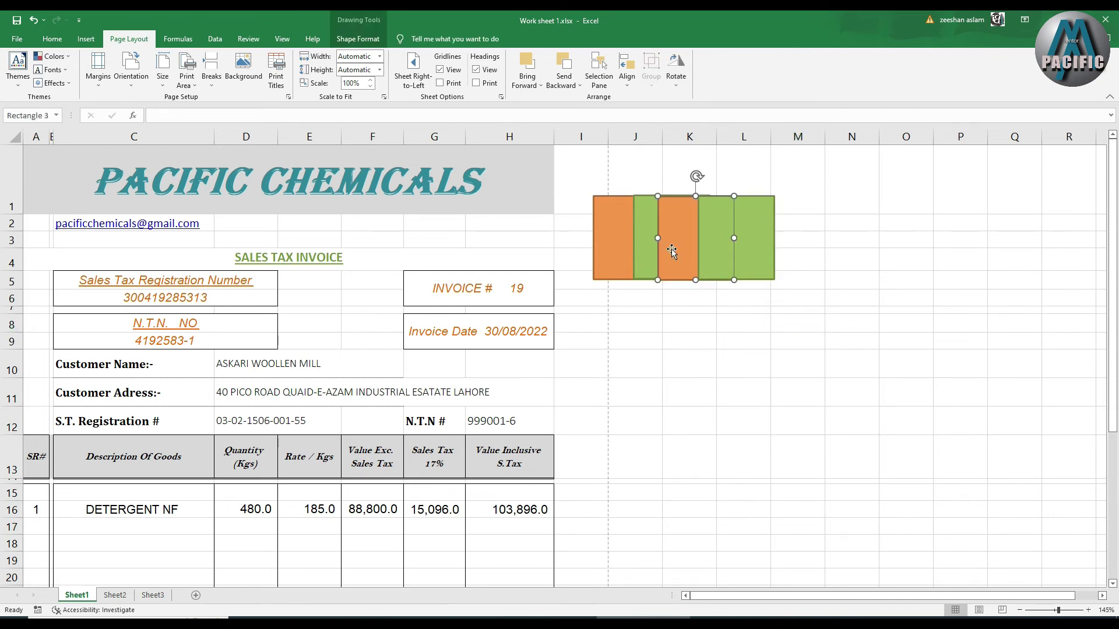
# Delete the copied orange rectangle and move the front green rectangles so that one overlaps each side of the remaining orange rectangle.
pyautogui.press('Delete')
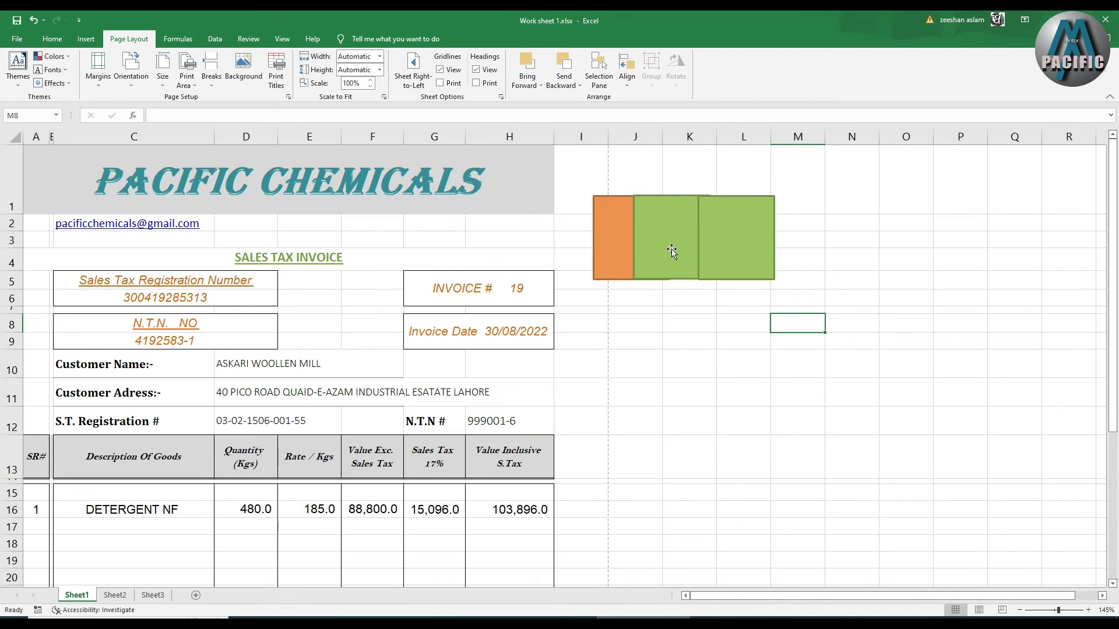
pyautogui.click(726, 243)
pyautogui.moveTo(727, 242); pyautogui.dragTo(547, 241)
pyautogui.moveTo(671, 238); pyautogui.dragTo(698, 238)
pyautogui.click(642, 236)
pyautogui.click(554, 235)
pyautogui.moveTo(554, 235); pyautogui.dragTo(573, 235)
# Bring the orange rectangle to the front of both green rectangles.
pyautogui.click(654, 241)
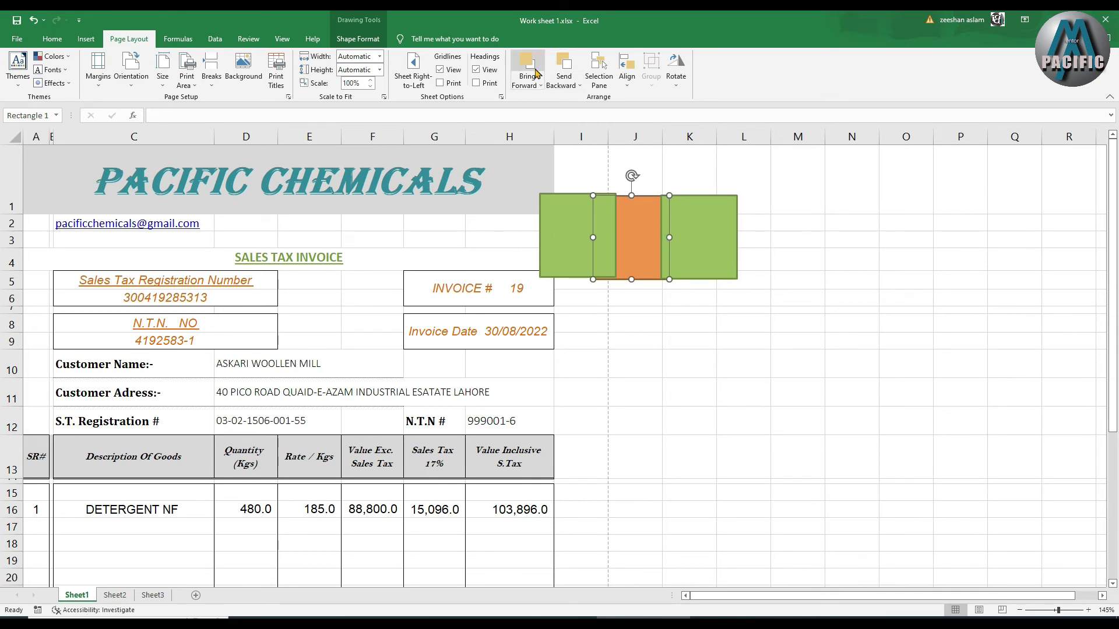
pyautogui.click(527, 85)
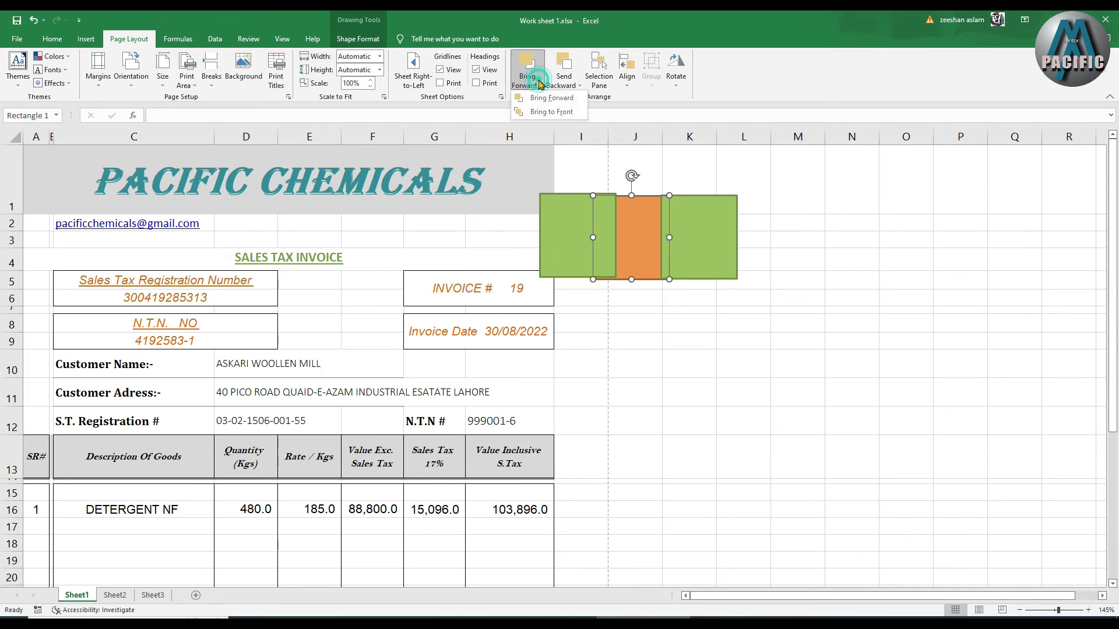
pyautogui.click(550, 110)
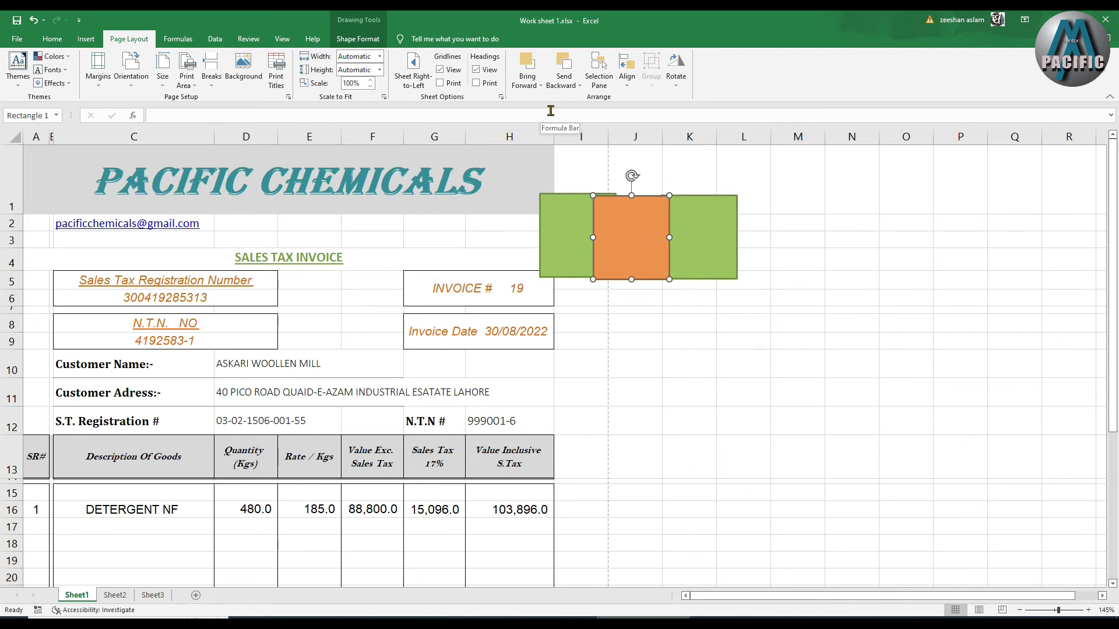
pyautogui.click(537, 86)
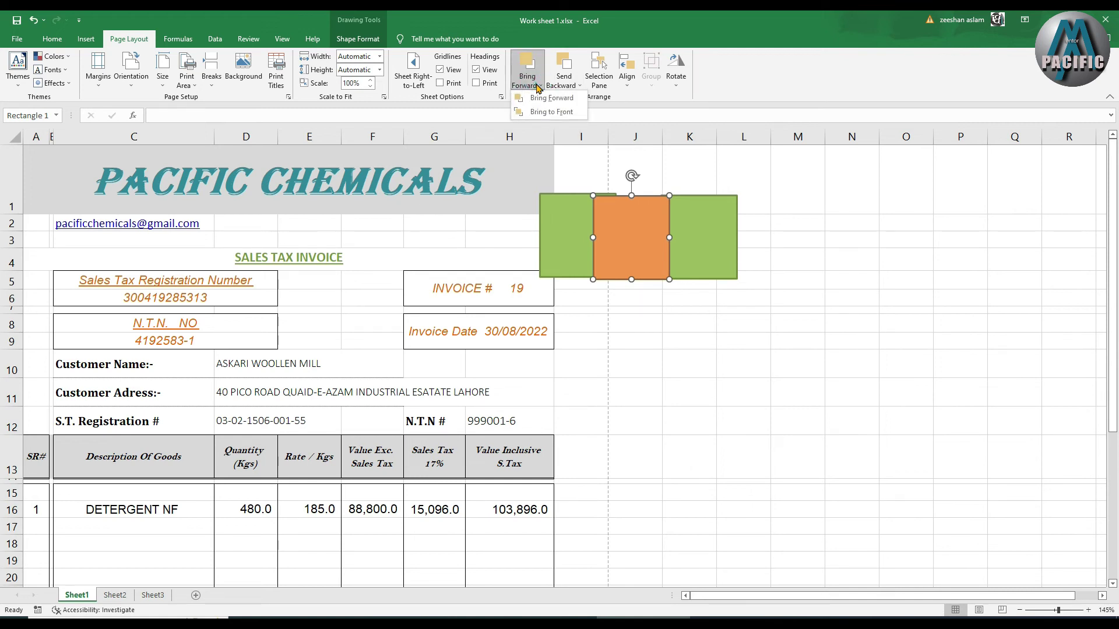
pyautogui.click(545, 105)
# Apply Bring Forward to the right green rectangle and to the left green rectangle in turn.
pyautogui.click(691, 230)
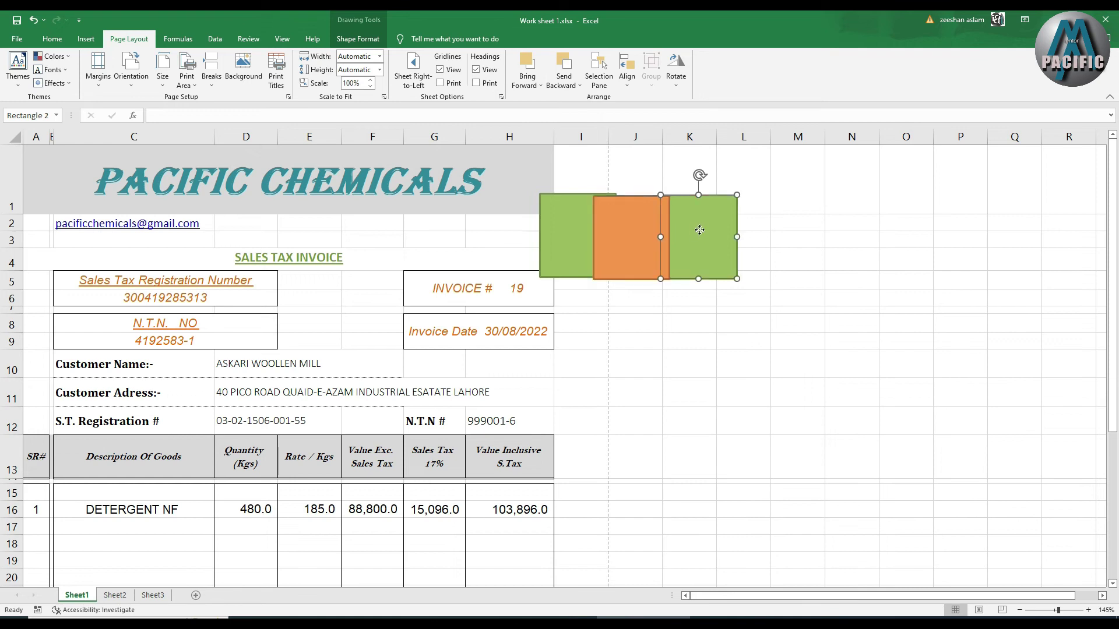
pyautogui.click(537, 86)
pyautogui.click(551, 104)
pyautogui.click(577, 217)
pyautogui.click(537, 86)
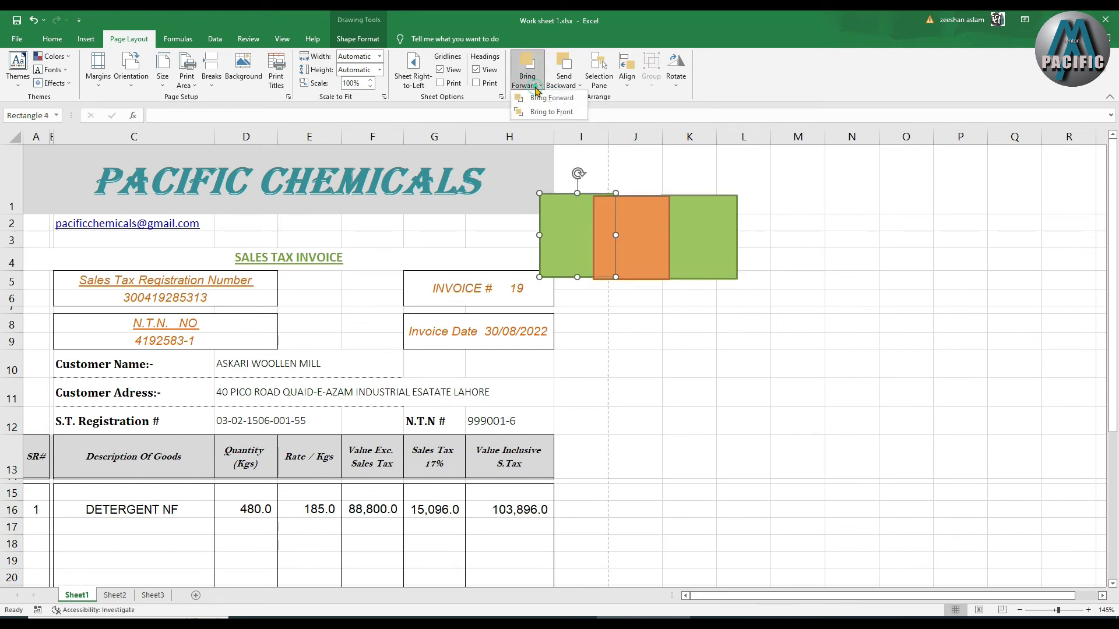
pyautogui.click(552, 103)
# Nudge the orange rectangle slightly upward and send it to the back, behind both green rectangles.
pyautogui.moveTo(624, 226)
pyautogui.mouseDown()
pyautogui.moveTo(639, 206)
pyautogui.moveTo(623, 220)
pyautogui.mouseUp()
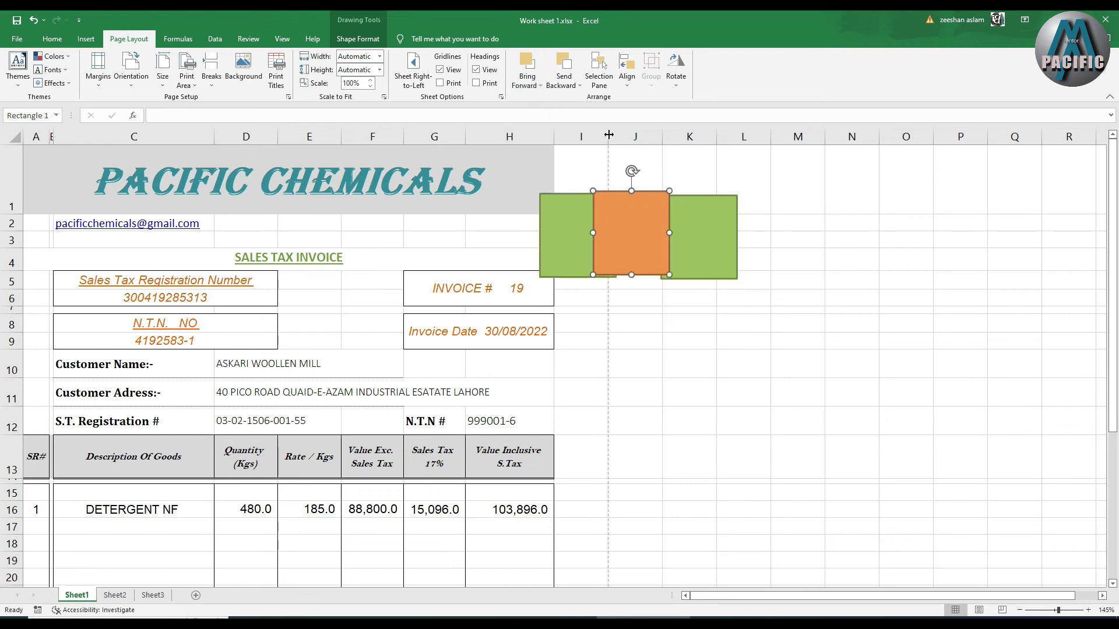
pyautogui.click(564, 85)
pyautogui.click(582, 119)
pyautogui.click(574, 229)
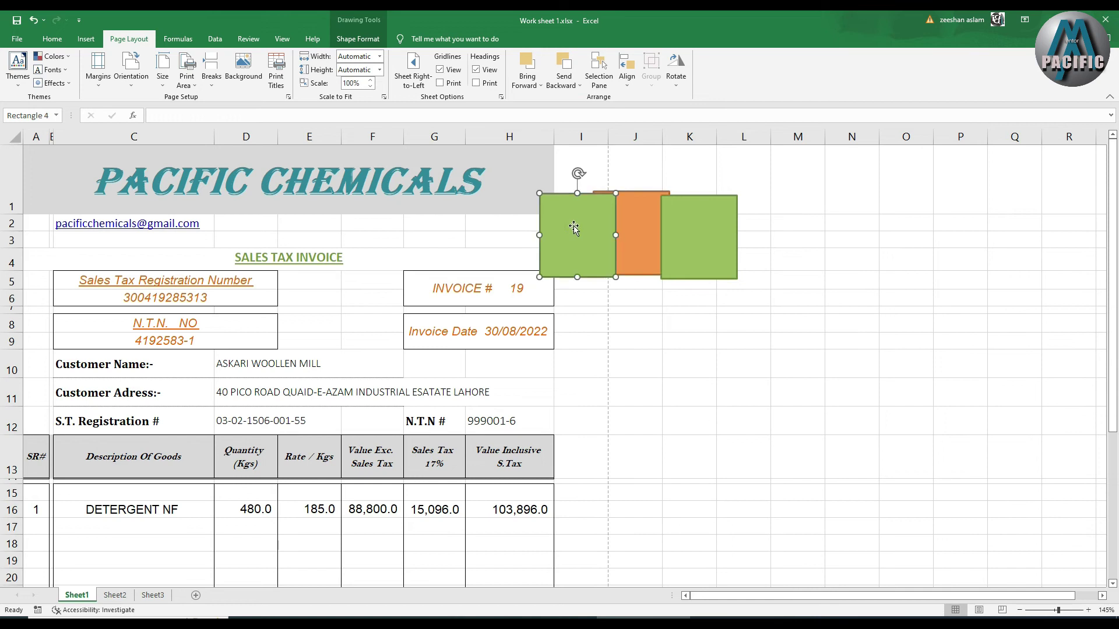
# Bring the orange rectangle forward one level and shift it and the left green rectangle slightly to the right.
pyautogui.click(634, 225)
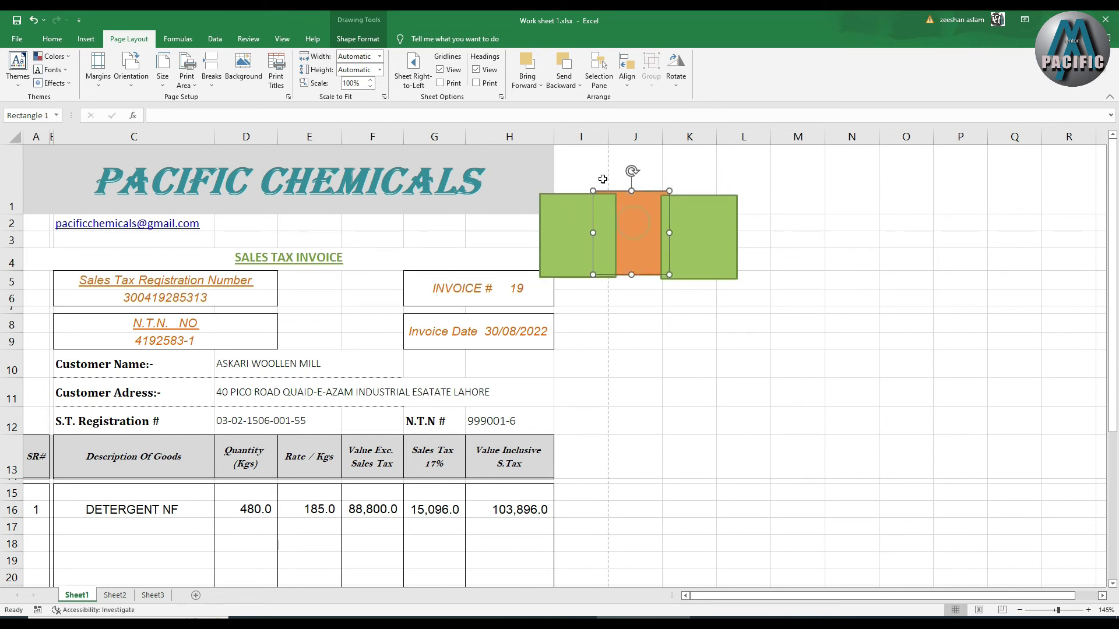
pyautogui.click(527, 82)
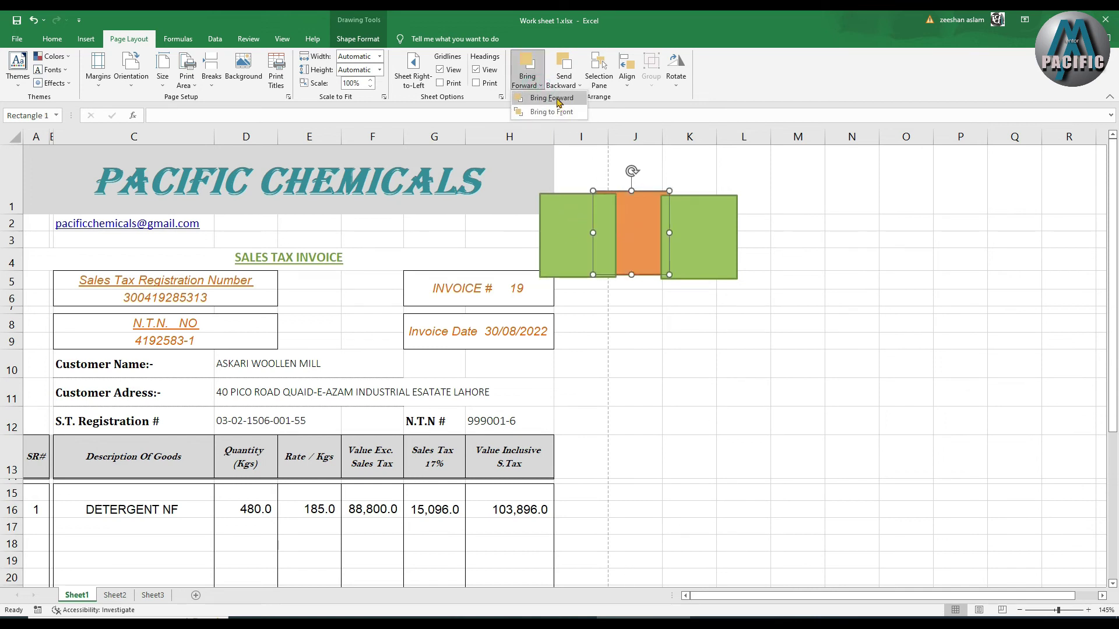
pyautogui.click(557, 112)
pyautogui.moveTo(658, 216); pyautogui.dragTo(667, 221)
pyautogui.moveTo(582, 229); pyautogui.dragTo(604, 230)
pyautogui.click(711, 216)
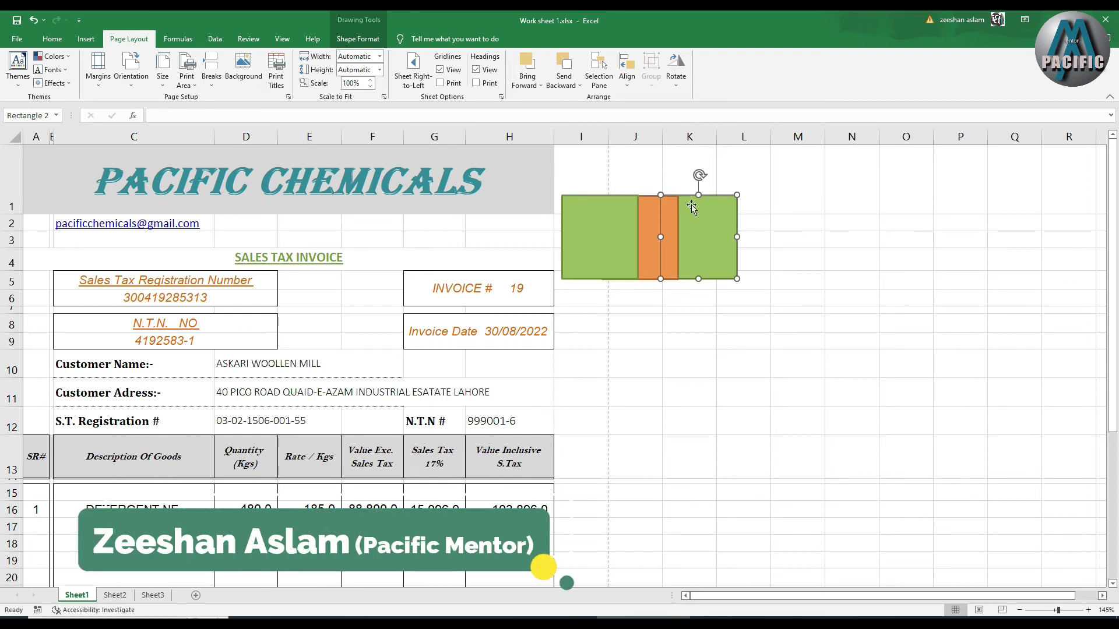
# Make two more copies of the green rectangle and scatter all five rectangles apart at uneven heights across the sheet.
pyautogui.moveTo(711, 254); pyautogui.dragTo(786, 283)
pyautogui.moveTo(595, 245); pyautogui.dragTo(488, 276)
pyautogui.moveTo(682, 299); pyautogui.dragTo(628, 406)
pyautogui.moveTo(789, 269); pyautogui.dragTo(817, 276)
pyautogui.moveTo(668, 257); pyautogui.dragTo(759, 309)
pyautogui.moveTo(848, 282); pyautogui.dragTo(943, 269)
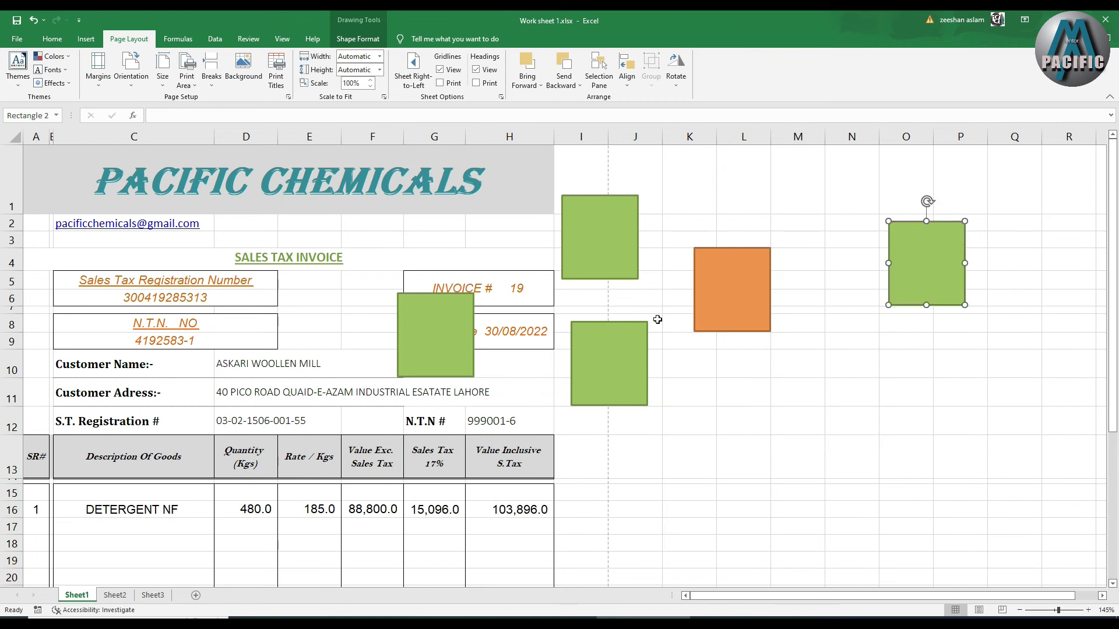
pyautogui.moveTo(584, 352); pyautogui.dragTo(820, 340)
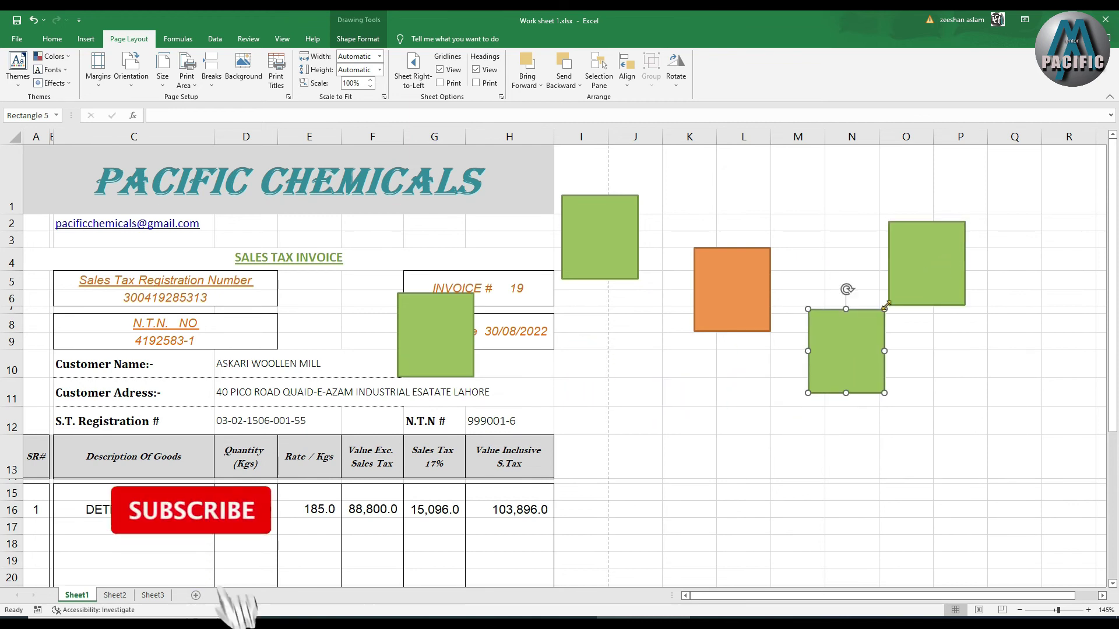
# Select all five rectangles and align their top edges with Align Top.
pyautogui.keyDown('shift'); pyautogui.click(911, 280); pyautogui.keyUp('shift')
pyautogui.keyDown('shift'); pyautogui.click(715, 309); pyautogui.keyUp('shift')
pyautogui.keyDown('shift'); pyautogui.click(634, 272); pyautogui.keyUp('shift')
pyautogui.keyDown('shift'); pyautogui.click(432, 317); pyautogui.keyUp('shift')
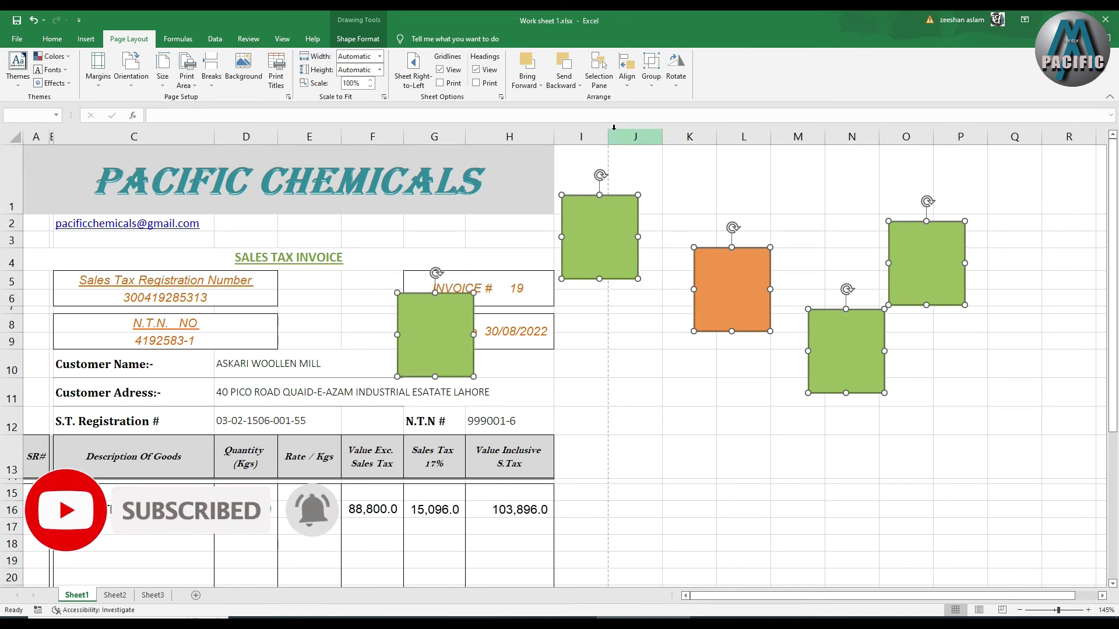
pyautogui.click(633, 85)
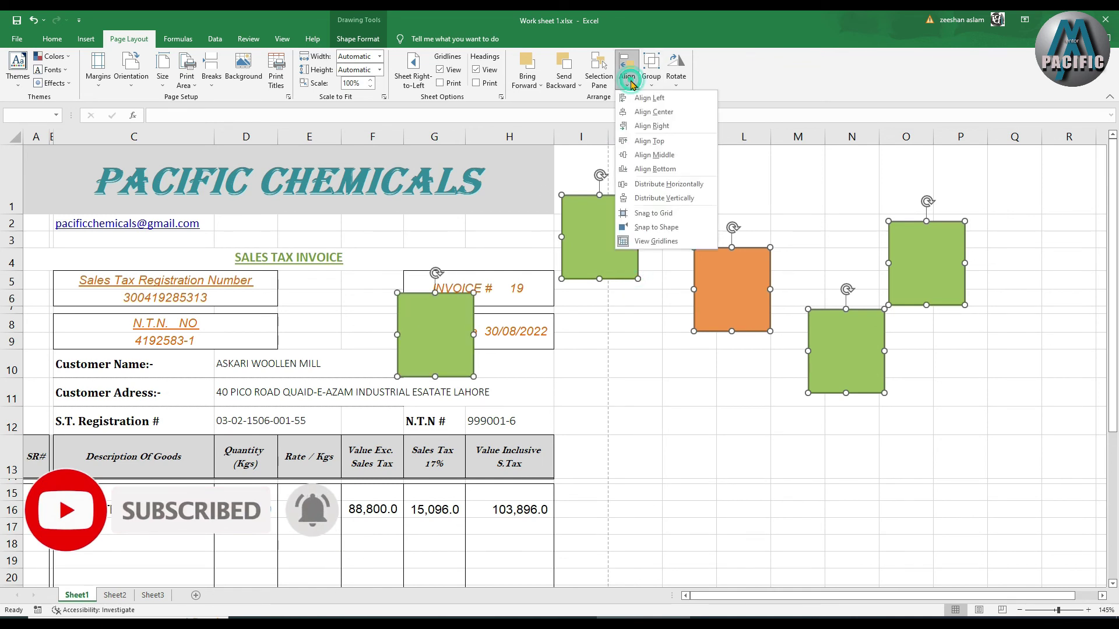
pyautogui.click(646, 136)
# Distribute the five rectangles horizontally and move the row slightly up and right, so it spans columns G to Q.
pyautogui.click(627, 78)
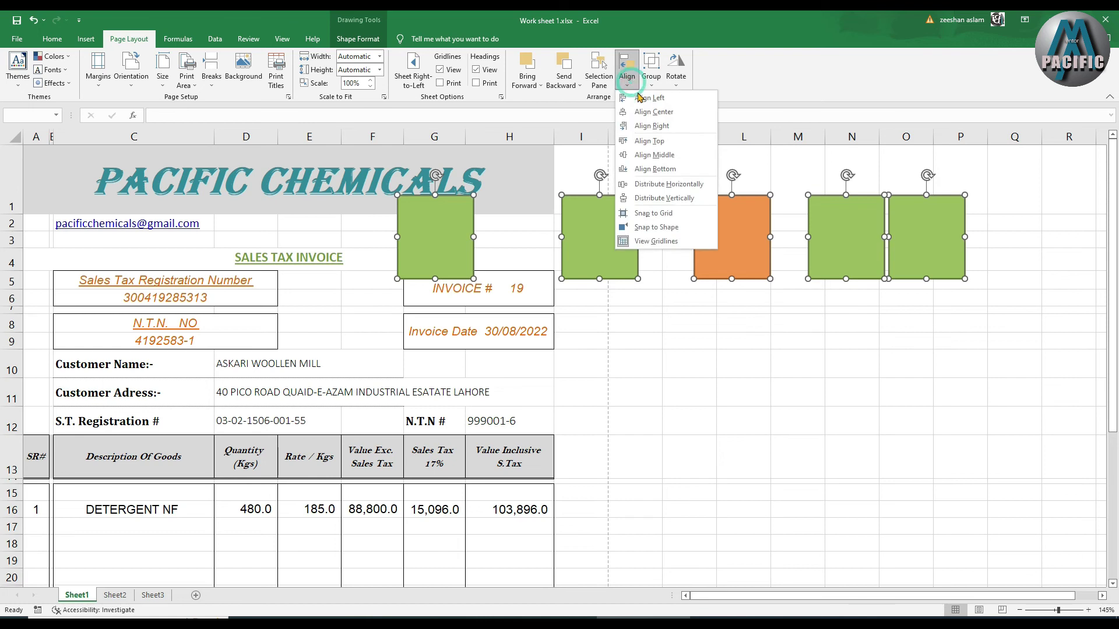
pyautogui.click(657, 186)
pyautogui.moveTo(671, 232); pyautogui.dragTo(746, 223)
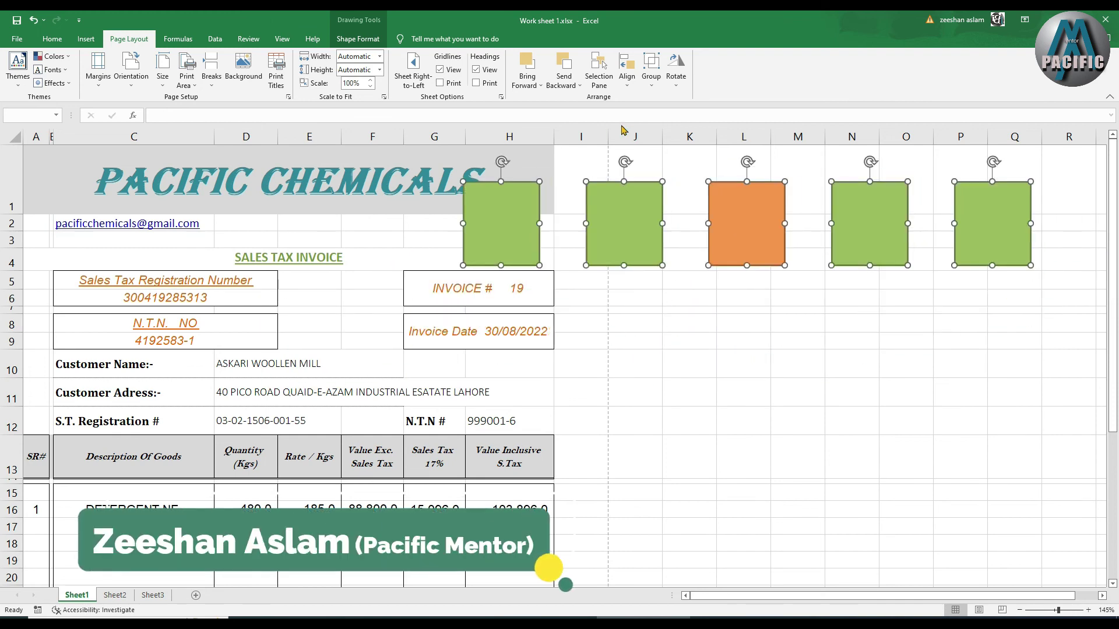
# Group the five rectangles into one object and move the group left over the invoice heading area.
pyautogui.click(677, 71)
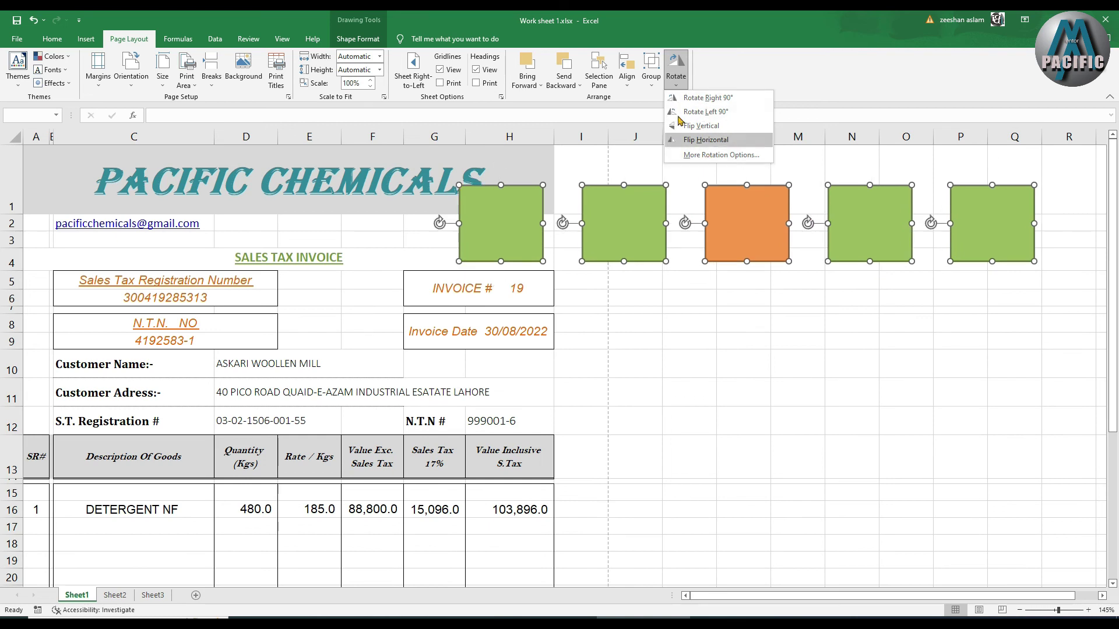
pyautogui.click(652, 79)
pyautogui.click(669, 98)
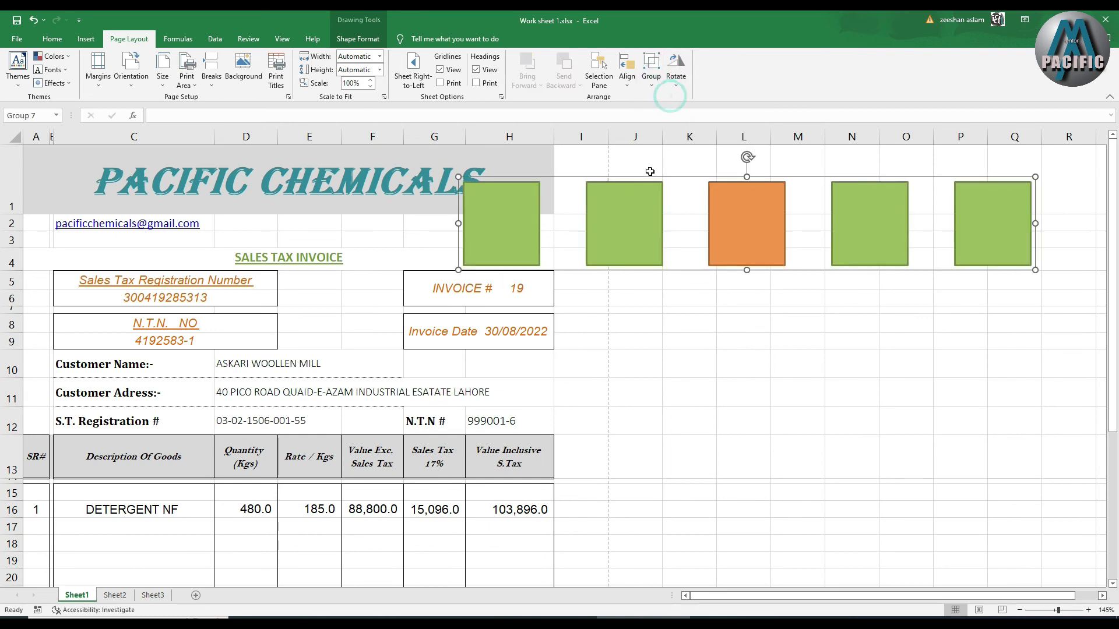
pyautogui.moveTo(628, 219); pyautogui.dragTo(357, 239)
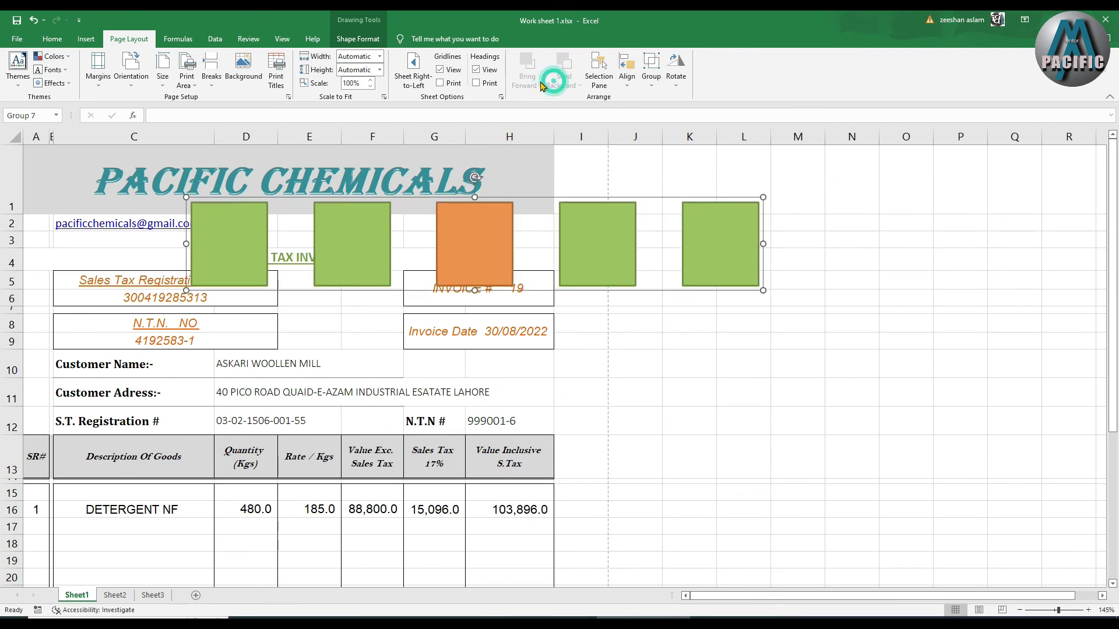
# Ungroup the five rectangles and move them together off the invoice to the blank columns from I to R.
pyautogui.click(663, 86)
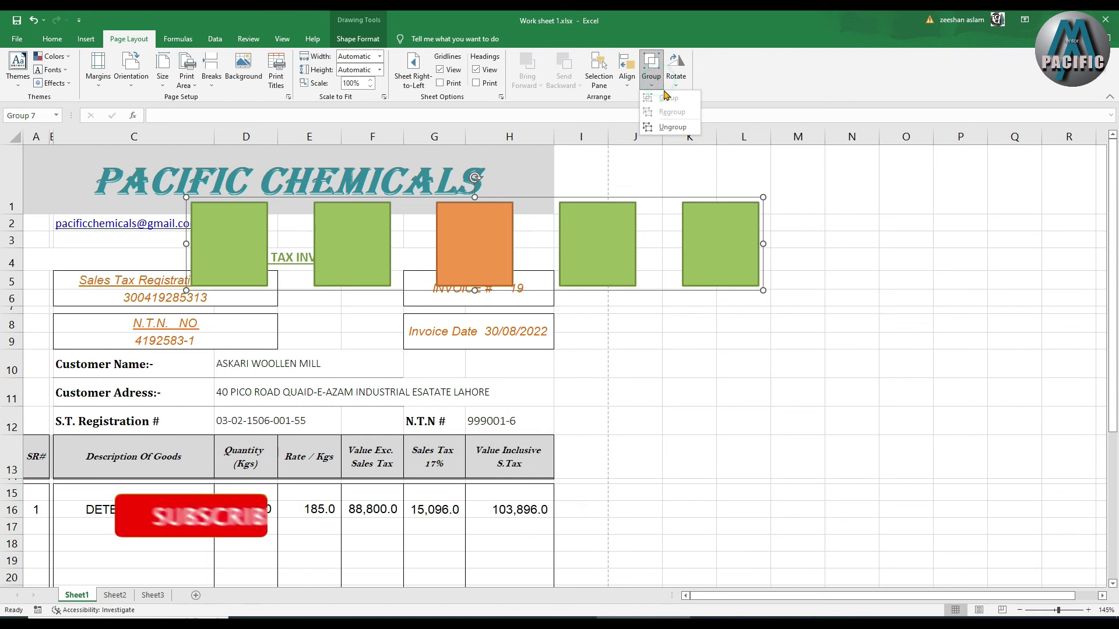
pyautogui.click(673, 127)
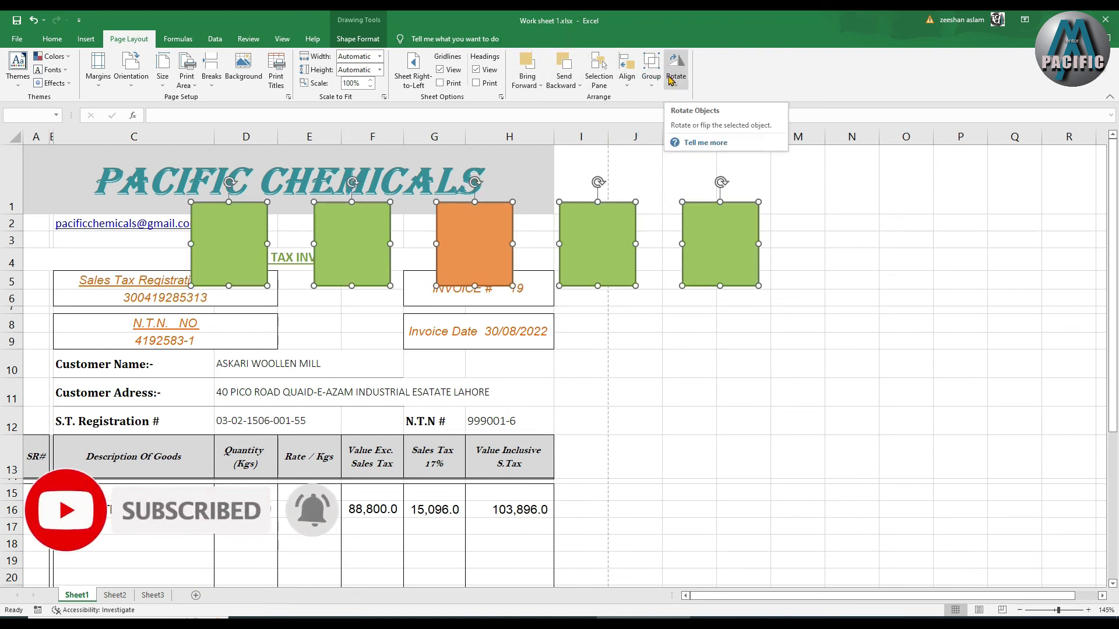
pyautogui.moveTo(437, 257); pyautogui.dragTo(713, 281)
pyautogui.moveTo(621, 282); pyautogui.dragTo(698, 247)
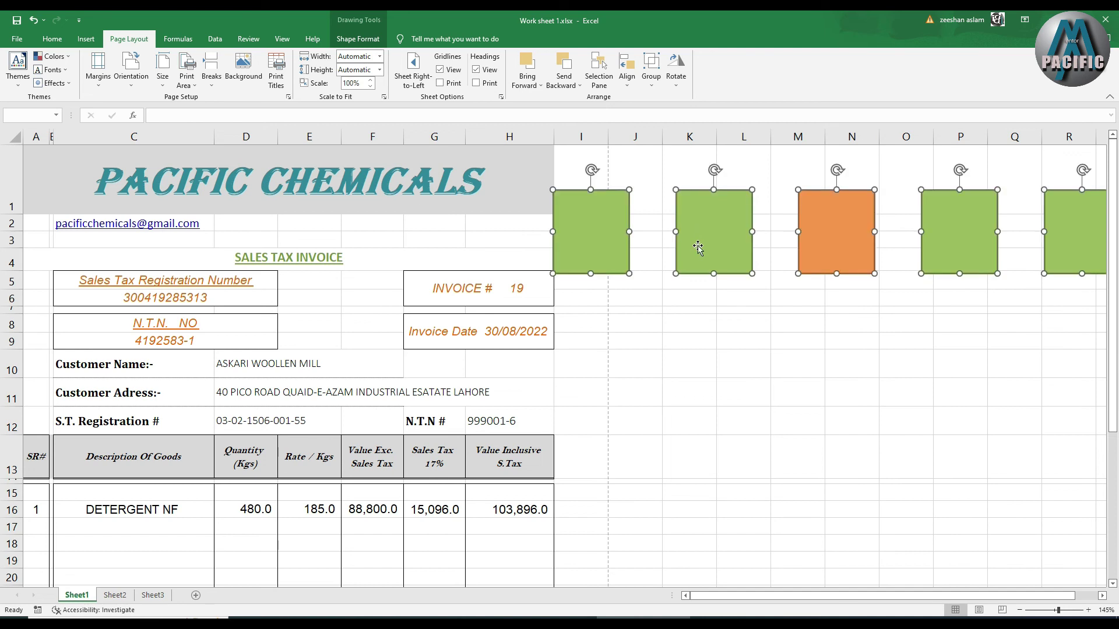